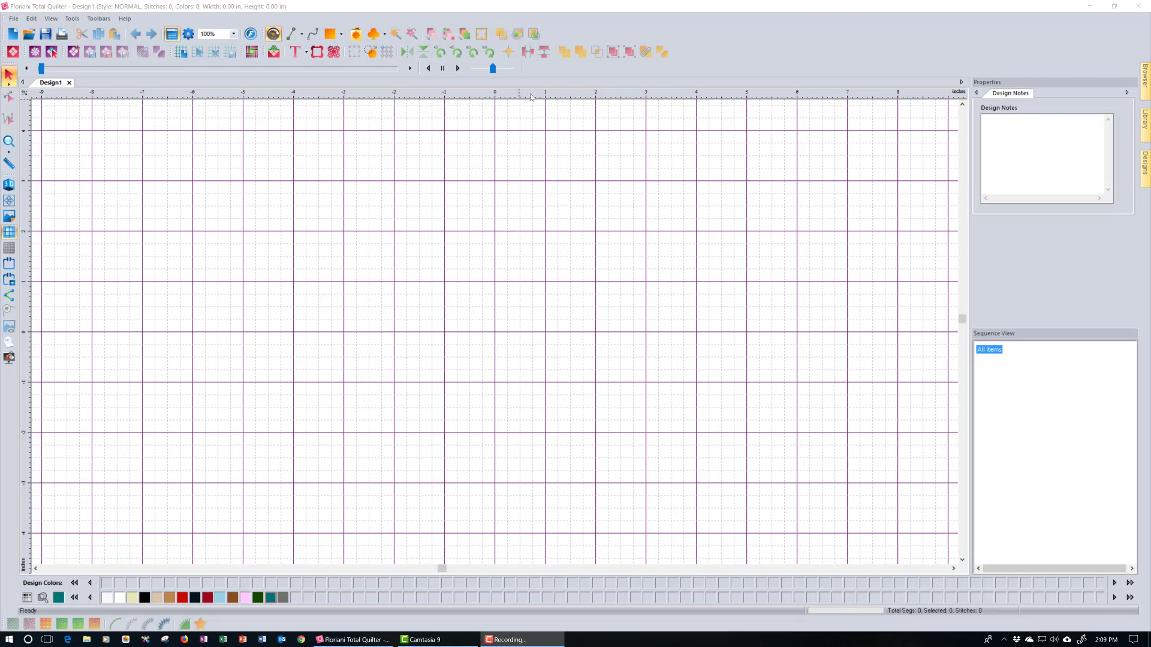
- Review the ruler units and grid settings, and accept the grid options as they are
{"action": "right_click", "coordinate": [530, 97]}
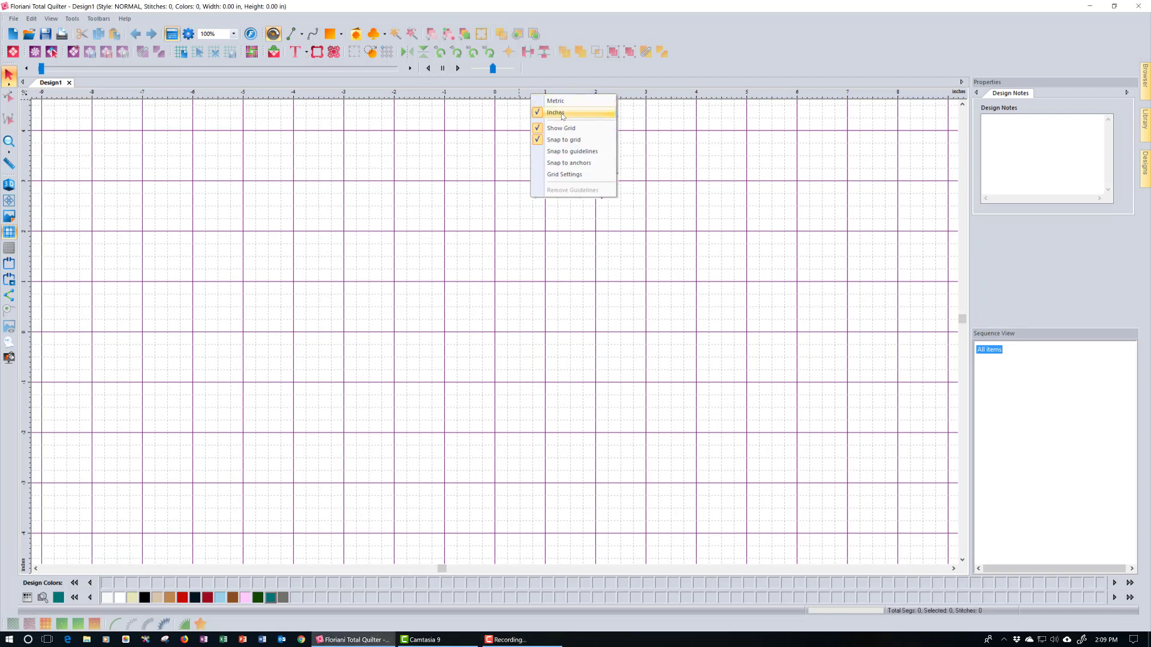
{"action": "left_click", "coordinate": [571, 175]}
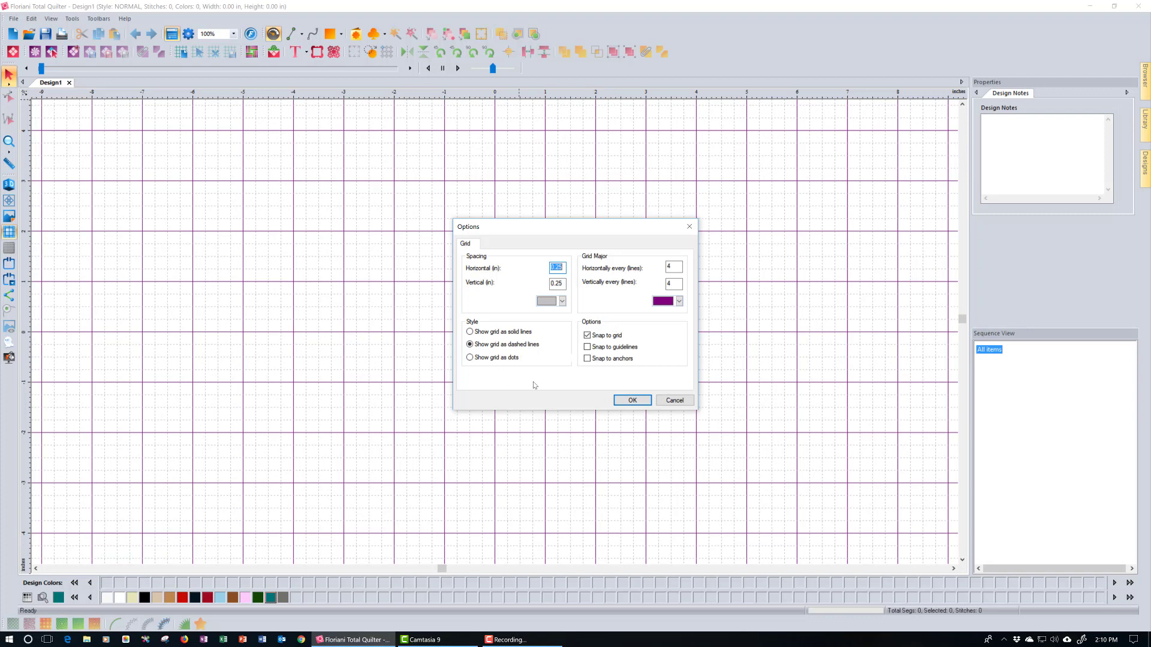
{"action": "left_click", "coordinate": [632, 401]}
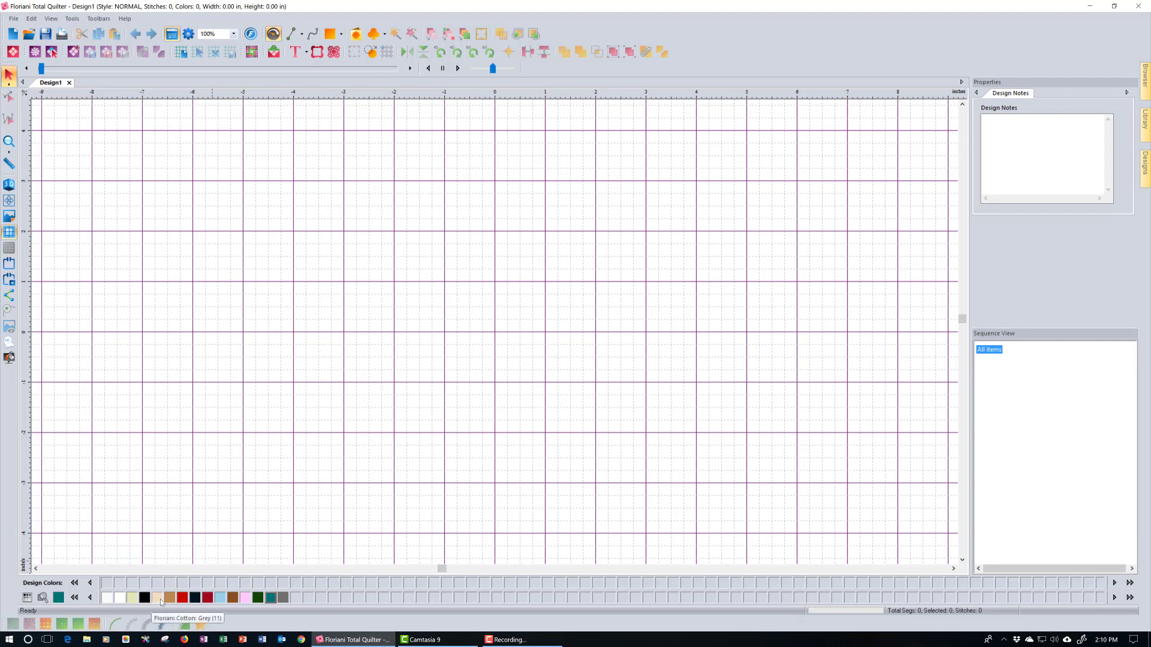
- Choose Floriani Cotton as the thread palette
{"action": "left_click", "coordinate": [28, 598]}
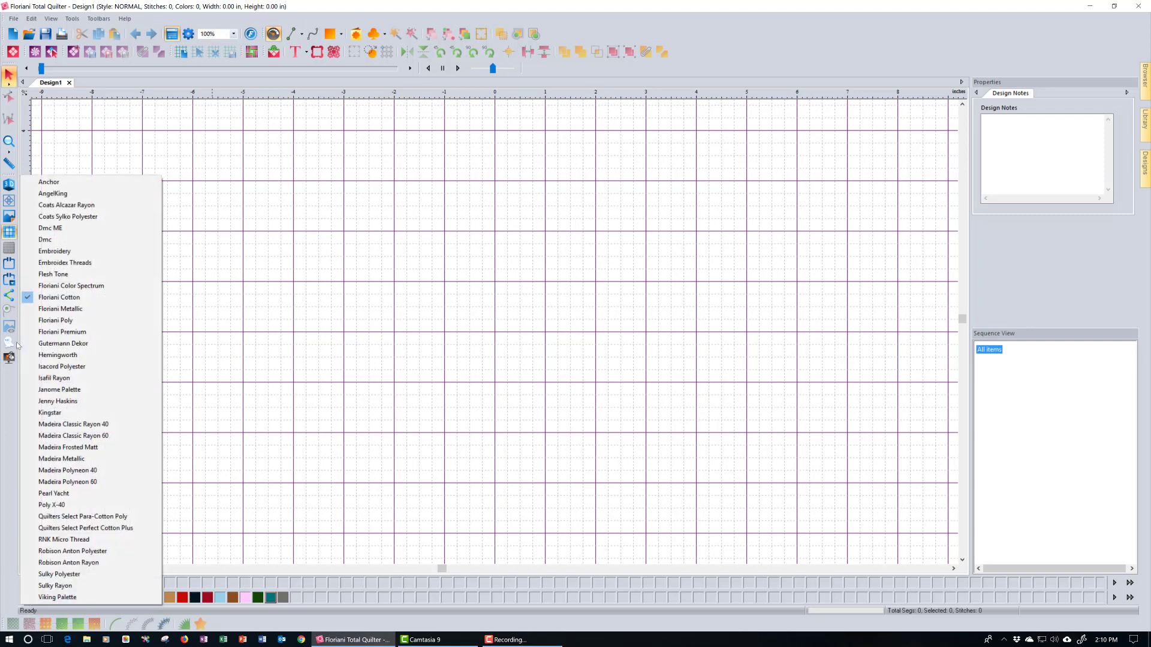
{"action": "left_click", "coordinate": [57, 298]}
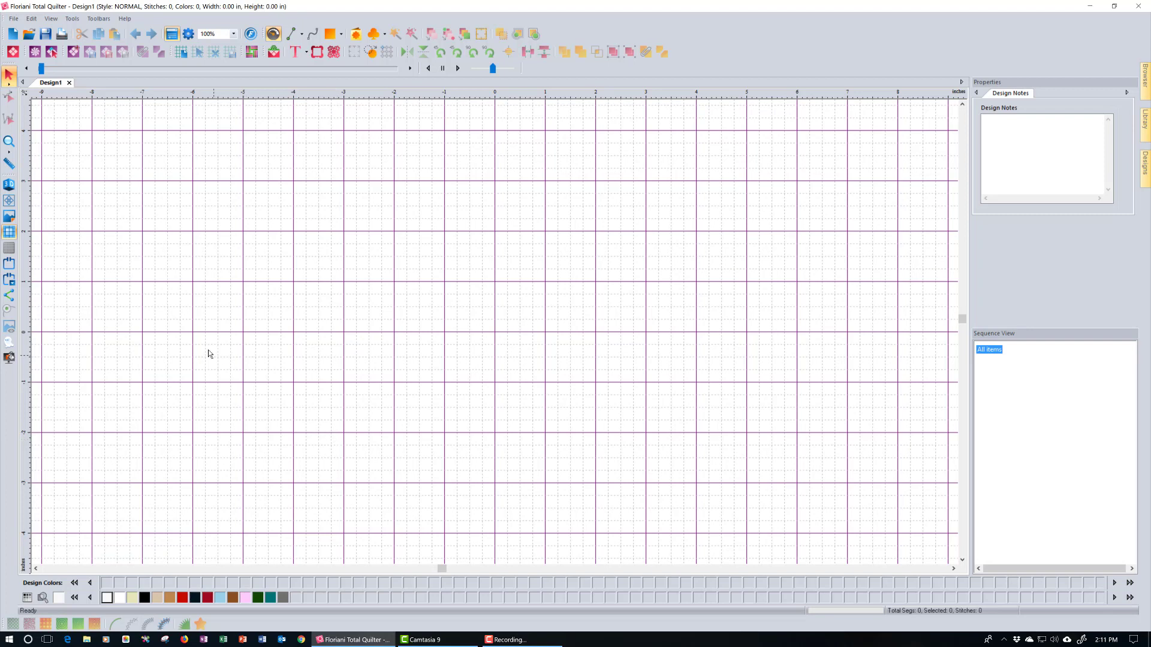
- Load the image square-in-a-square.jpg from the Desktop as the design's backdrop
{"action": "left_click", "coordinate": [12, 220]}
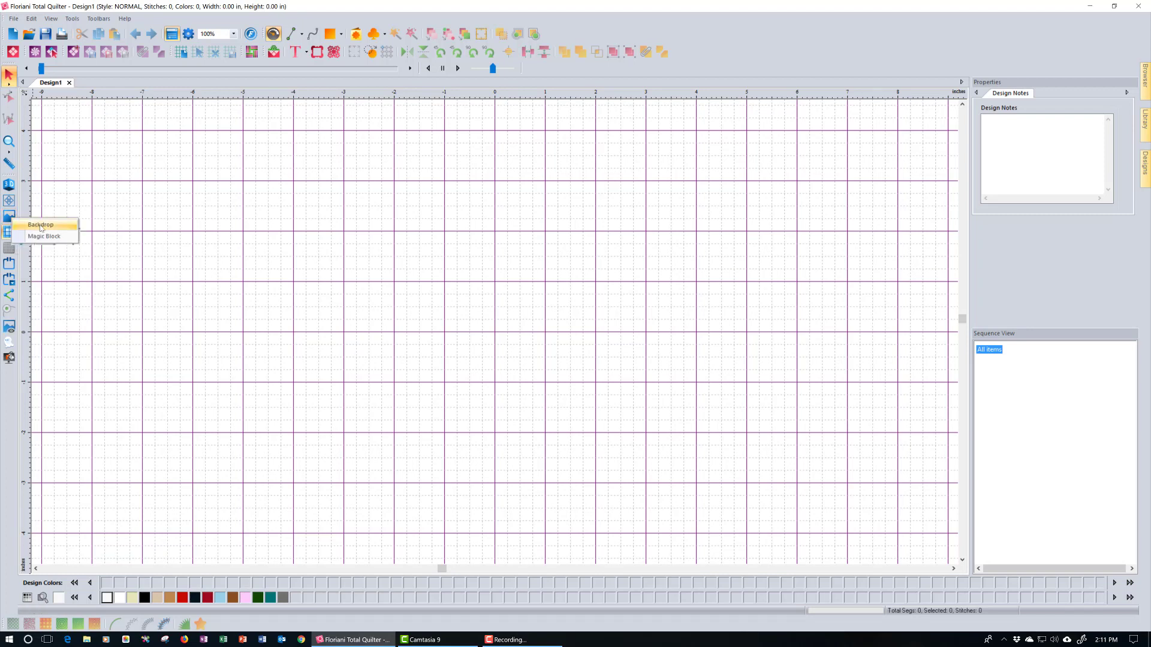
{"action": "left_click", "coordinate": [40, 225]}
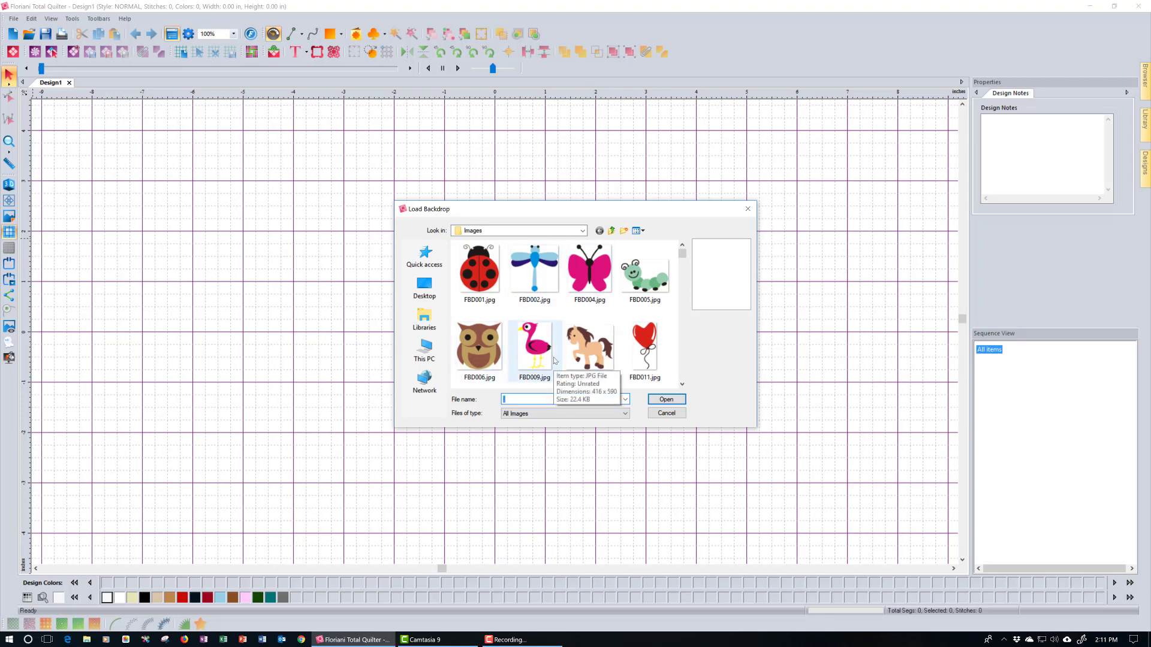
{"action": "left_click", "coordinate": [424, 285]}
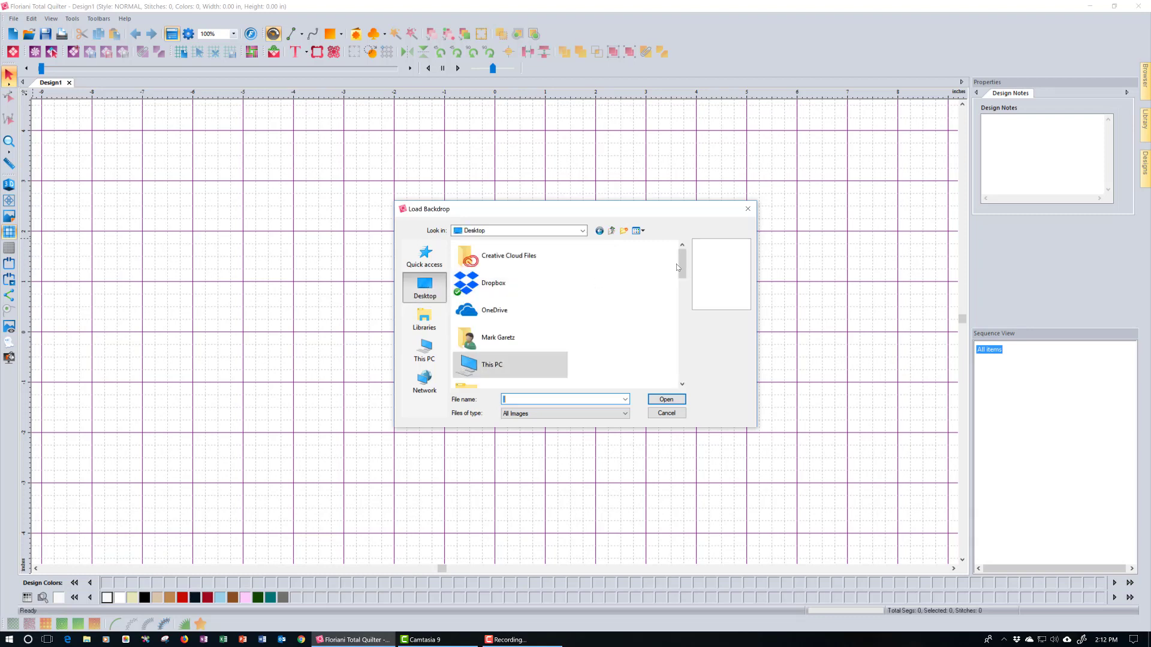
{"action": "left_click_drag", "start_coordinate": [678, 267], "coordinate": [670, 375]}
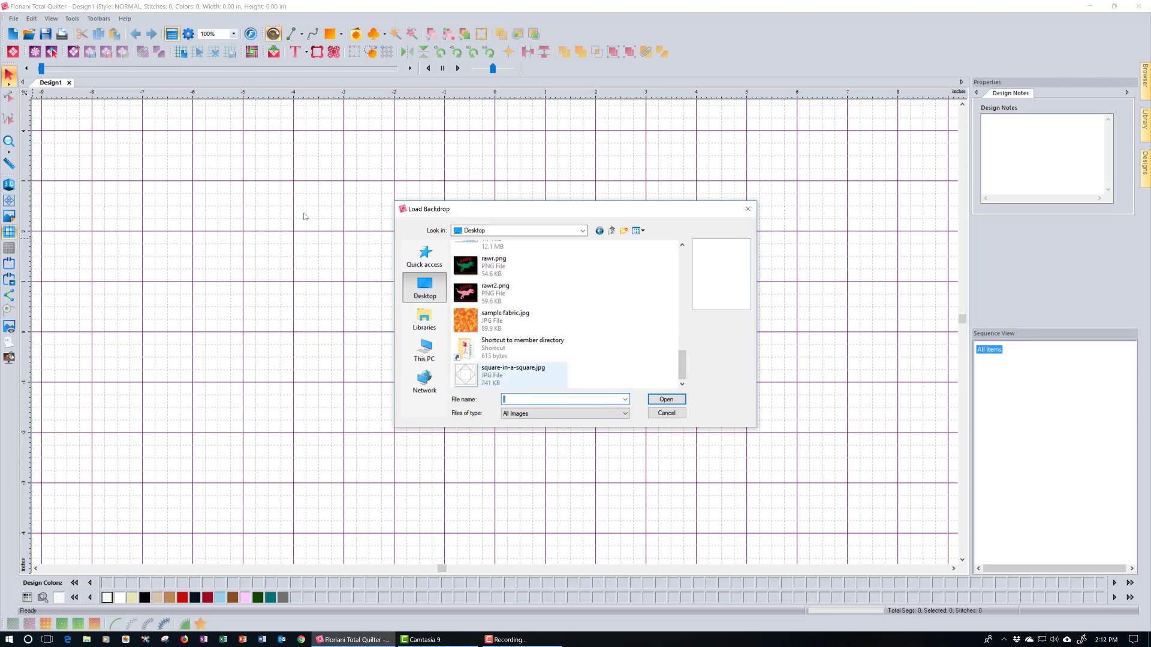
{"action": "left_click", "coordinate": [530, 375]}
{"action": "left_click", "coordinate": [665, 400]}
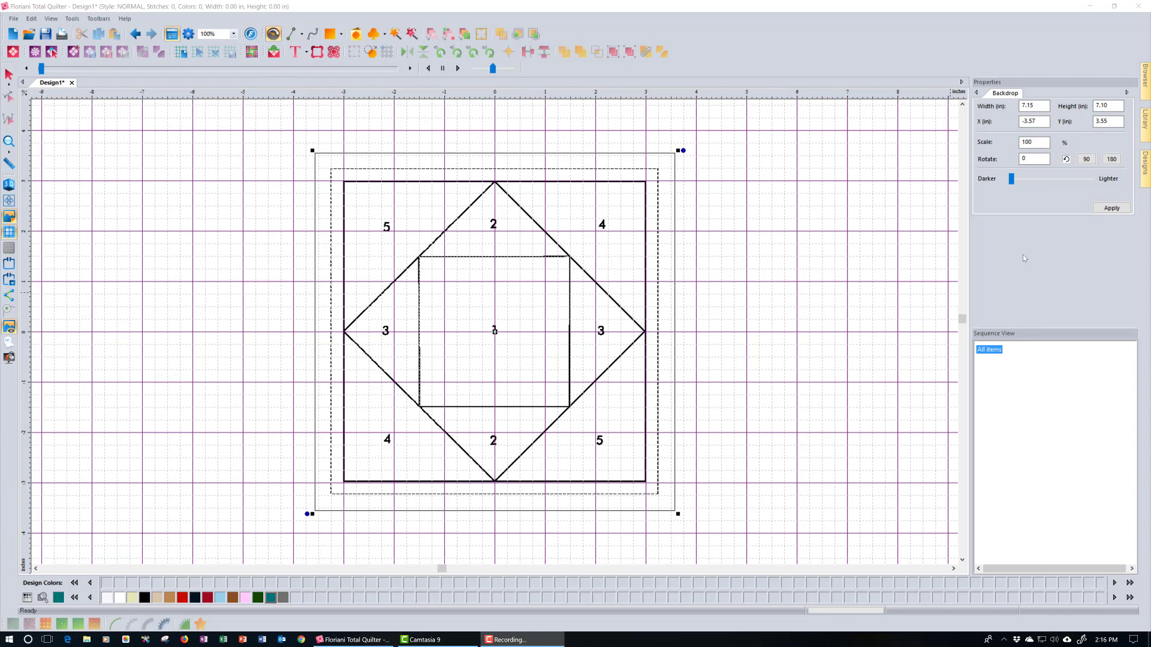
- Lighten the backdrop image to roughly two-thirds of the way toward Lighter and hide the grid
{"action": "left_click", "coordinate": [10, 76]}
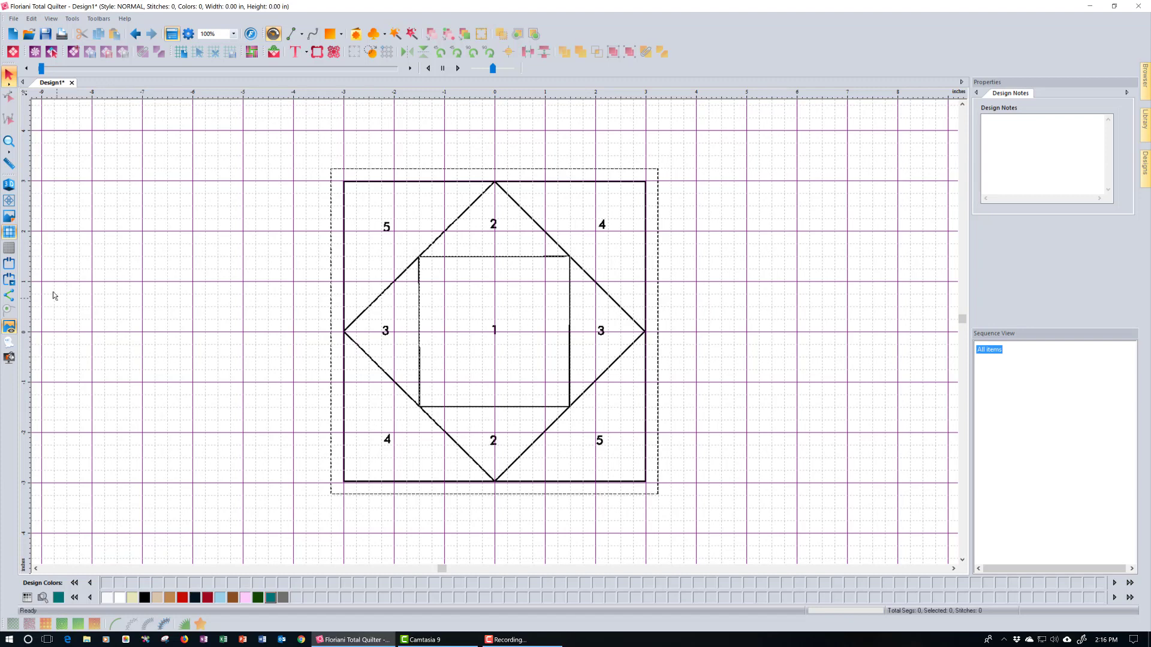
{"action": "left_click", "coordinate": [10, 218]}
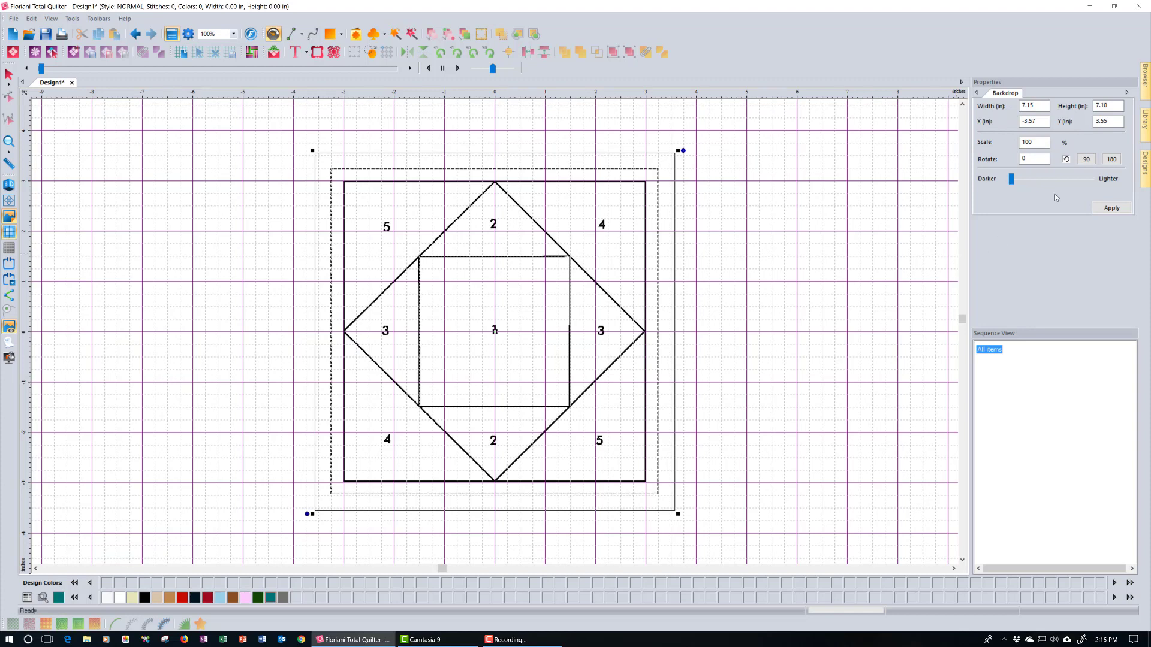
{"action": "left_click", "coordinate": [1012, 183]}
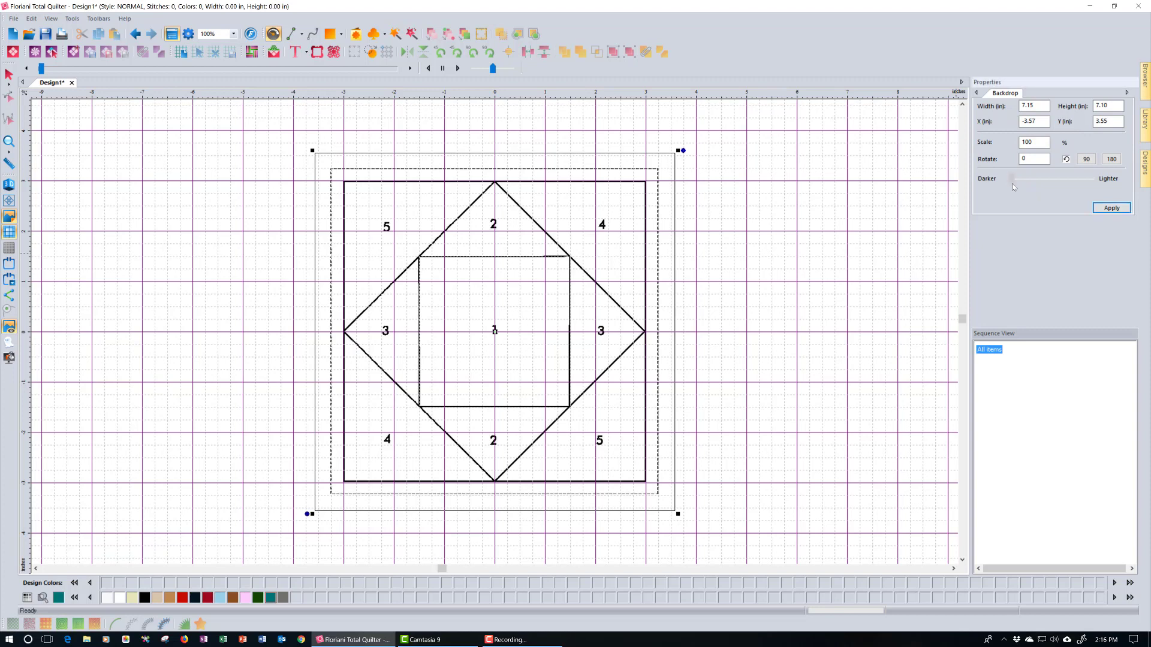
{"action": "left_click_drag", "start_coordinate": [1060, 190], "coordinate": [1072, 191]}
{"action": "left_click", "coordinate": [1101, 209]}
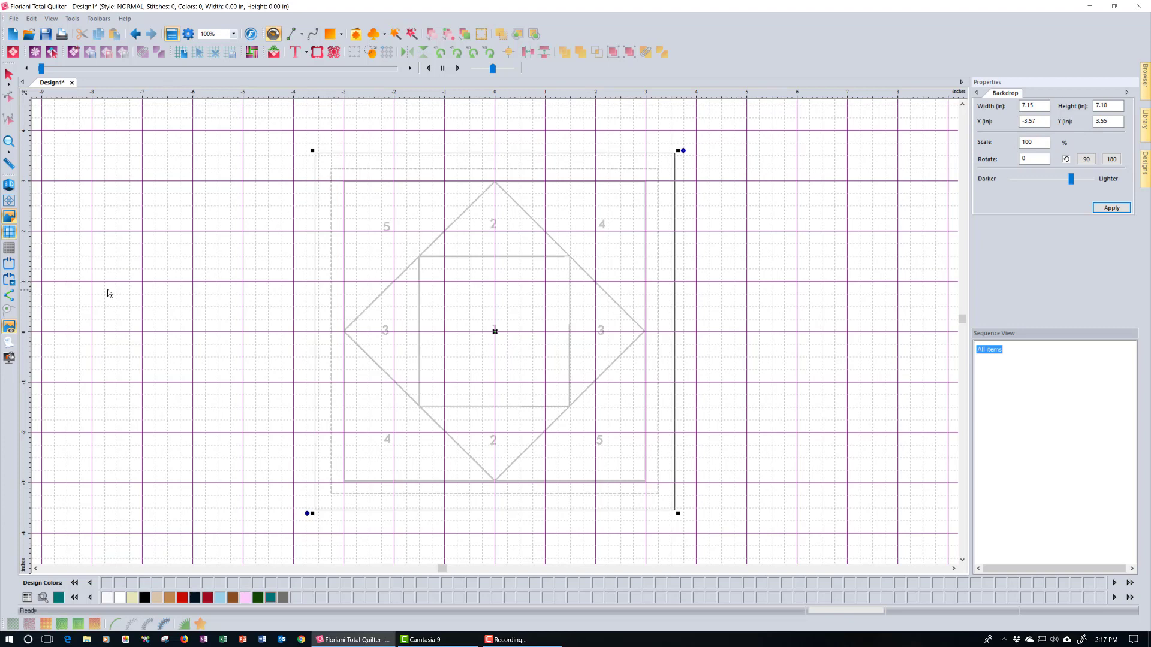
{"action": "left_click", "coordinate": [10, 233]}
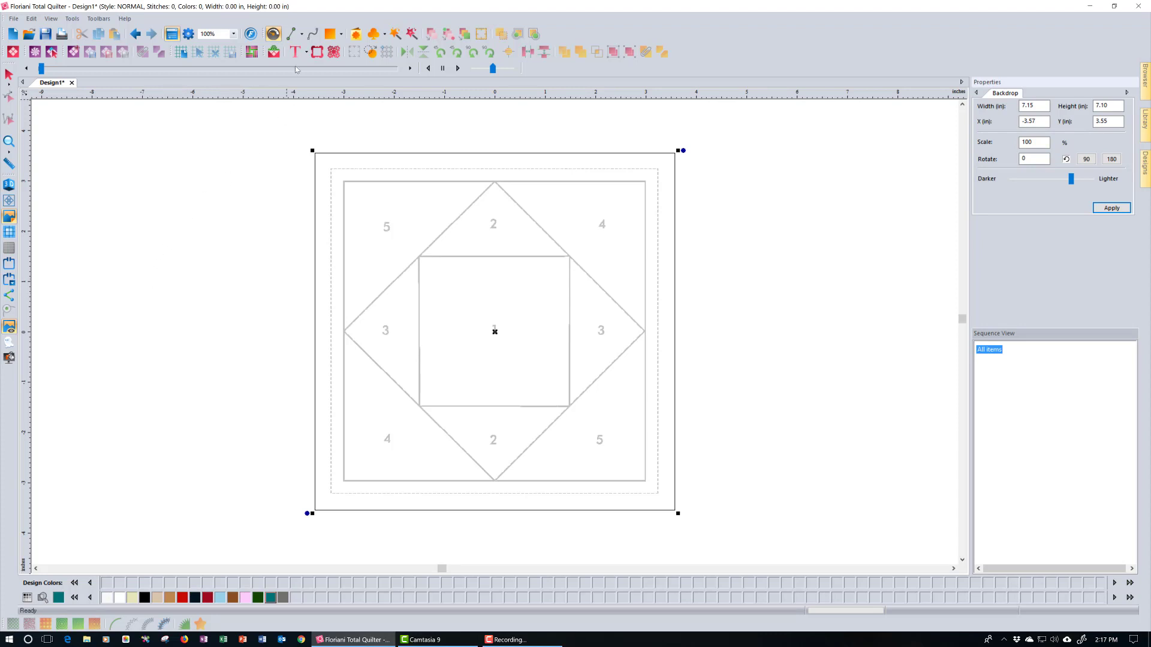
- Trace the upper-left corner triangle, piece 5 of the backdrop, as closed artwork about 3.00 in × 3.00 in
{"action": "left_click", "coordinate": [292, 34]}
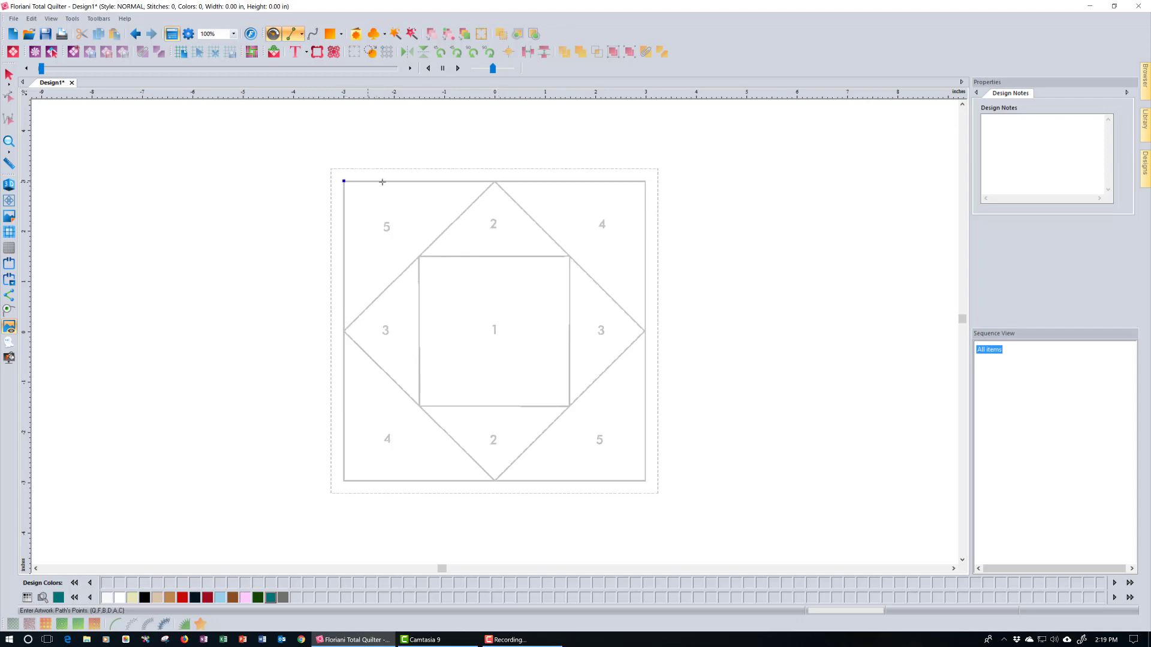
{"action": "left_click", "coordinate": [494, 181]}
{"action": "left_click", "coordinate": [342, 330]}
{"action": "left_click", "coordinate": [344, 181]}
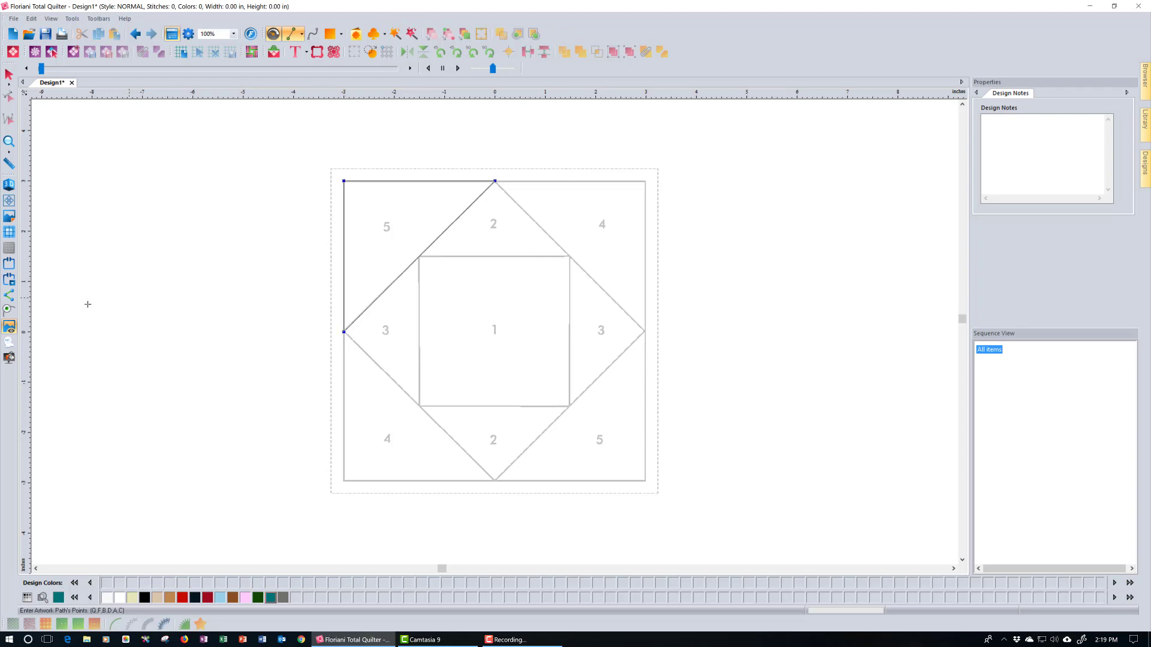
{"action": "left_click", "coordinate": [8, 313]}
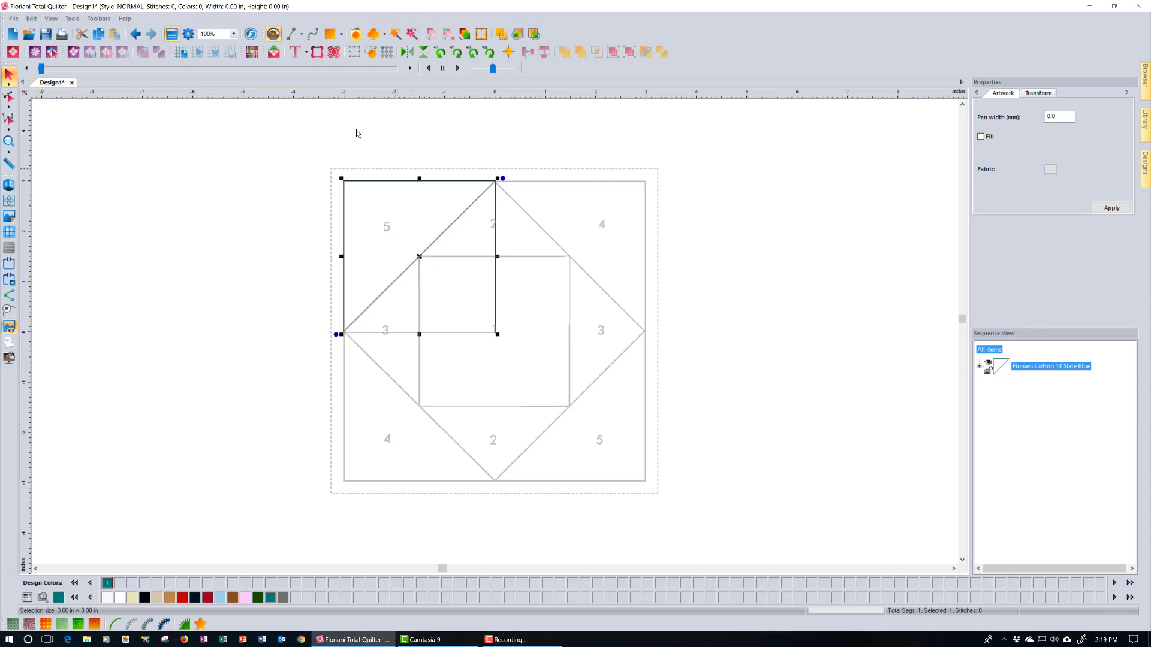
- Trace the upper triangle, piece 2 of the backdrop, as closed artwork about 3.00 in × 1.50 in
{"action": "left_click", "coordinate": [292, 35]}
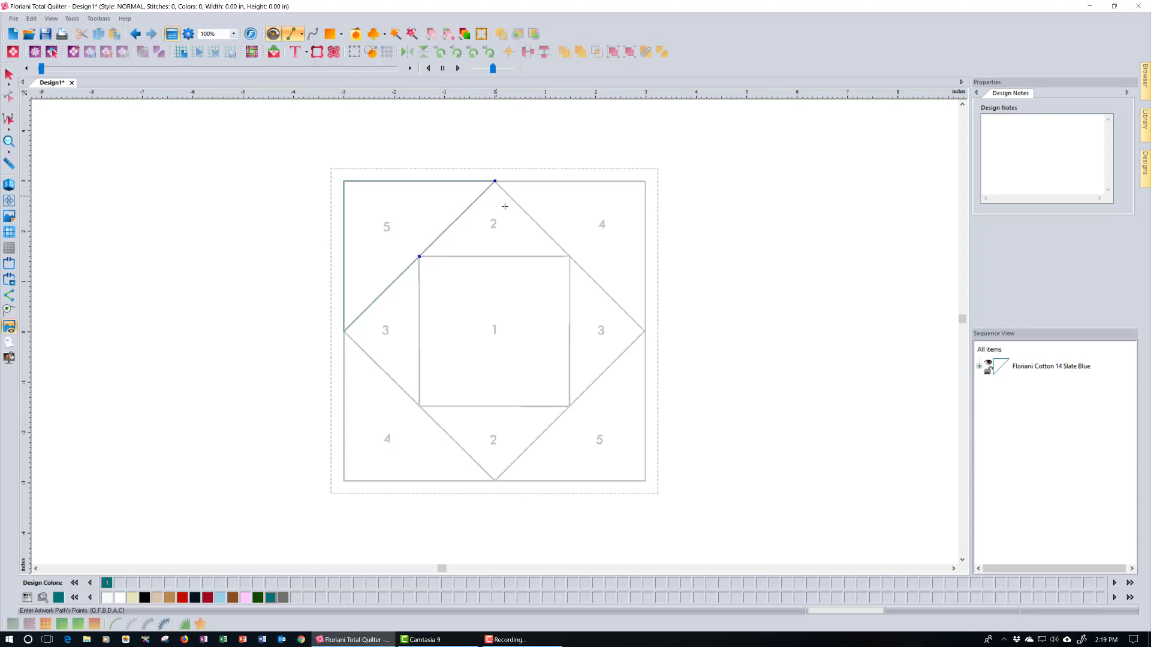
{"action": "left_click", "coordinate": [570, 256]}
{"action": "left_click", "coordinate": [419, 257]}
{"action": "key", "text": "Return"}
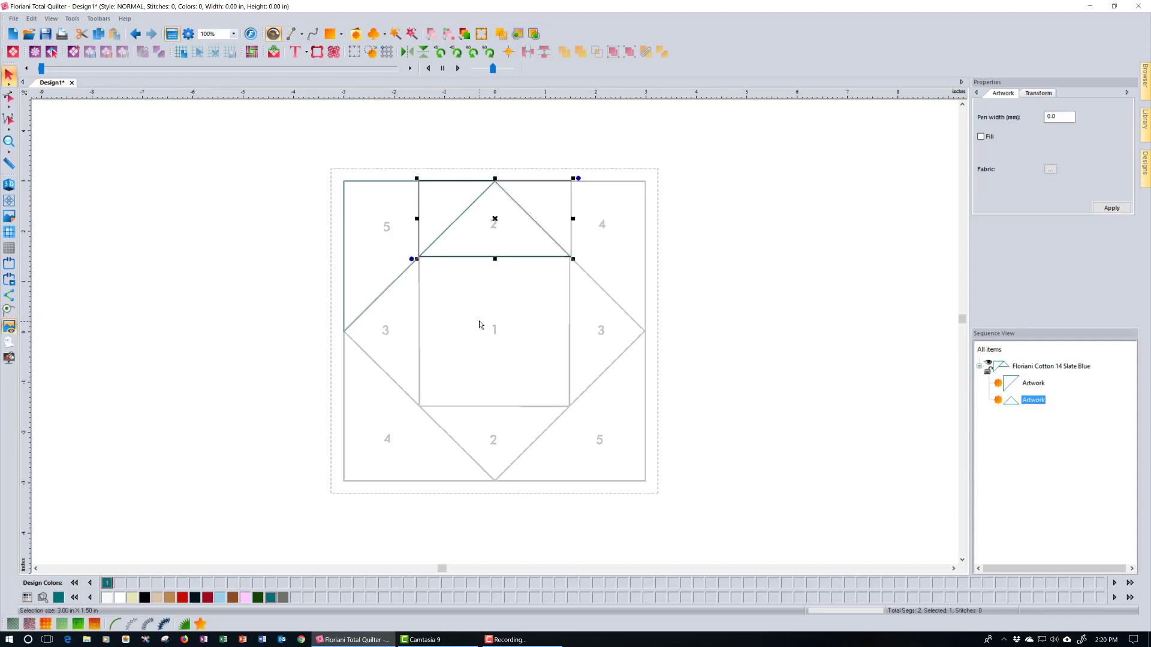
- Trace the central square, piece 1 of the backdrop, as closed artwork about 3.00 in × 3.00 in, and deselect it
{"action": "left_click", "coordinate": [289, 36]}
{"action": "left_click", "coordinate": [289, 36]}
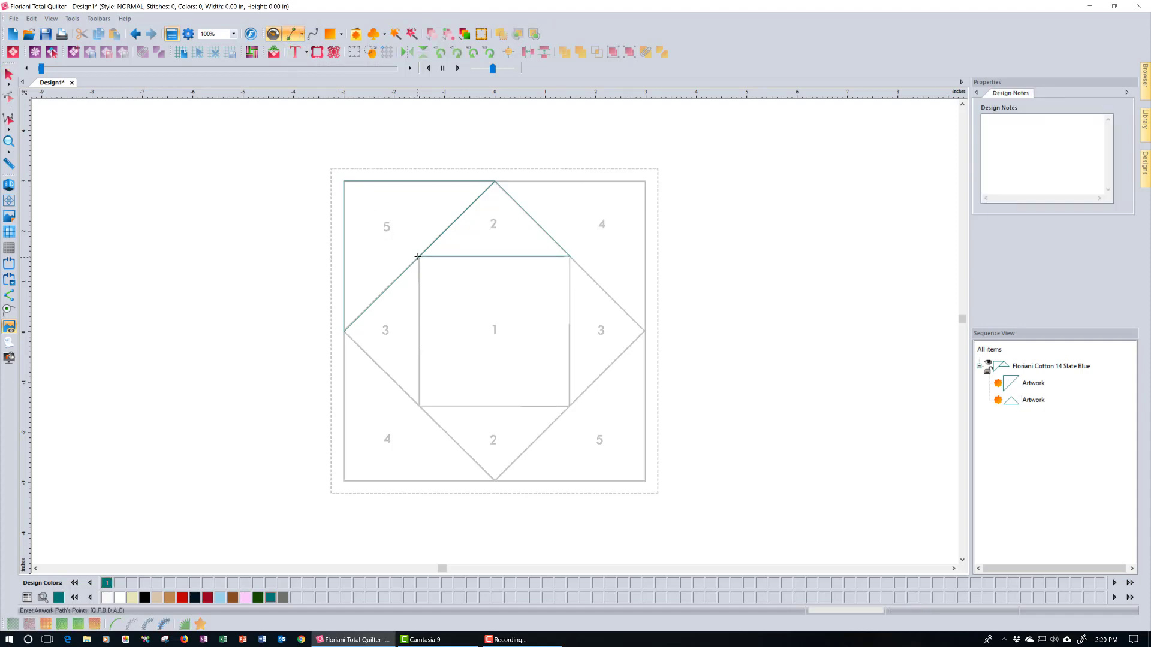
{"action": "left_click", "coordinate": [570, 257]}
{"action": "left_click", "coordinate": [569, 407]}
{"action": "left_click", "coordinate": [418, 405]}
{"action": "left_click", "coordinate": [416, 256]}
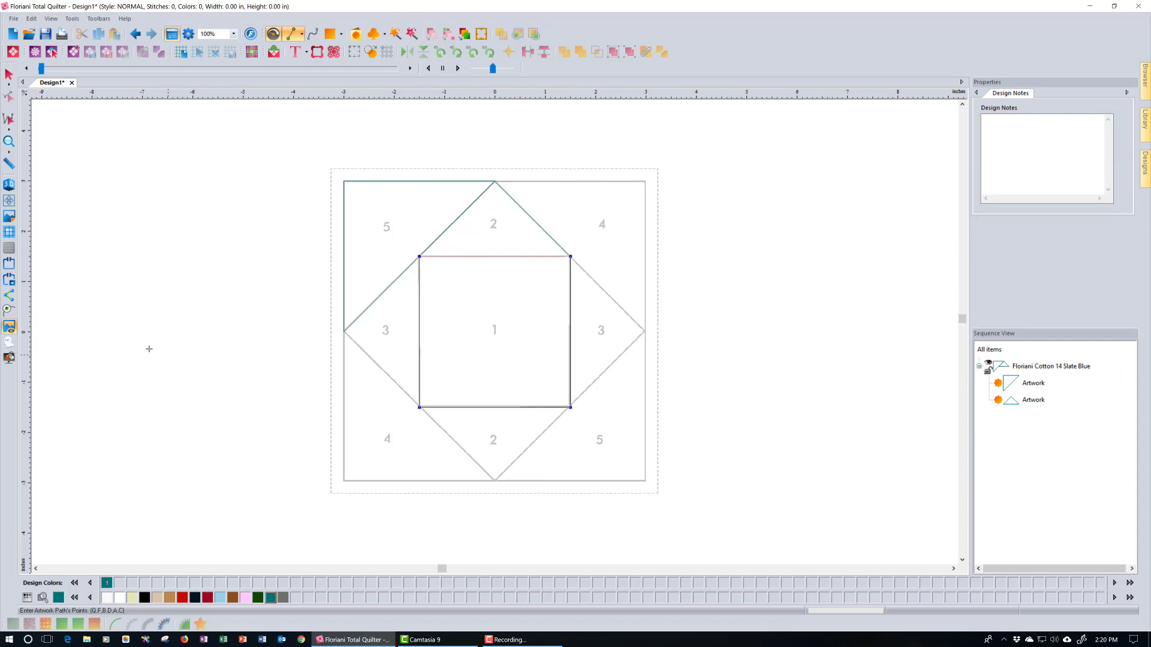
{"action": "left_click", "coordinate": [9, 310]}
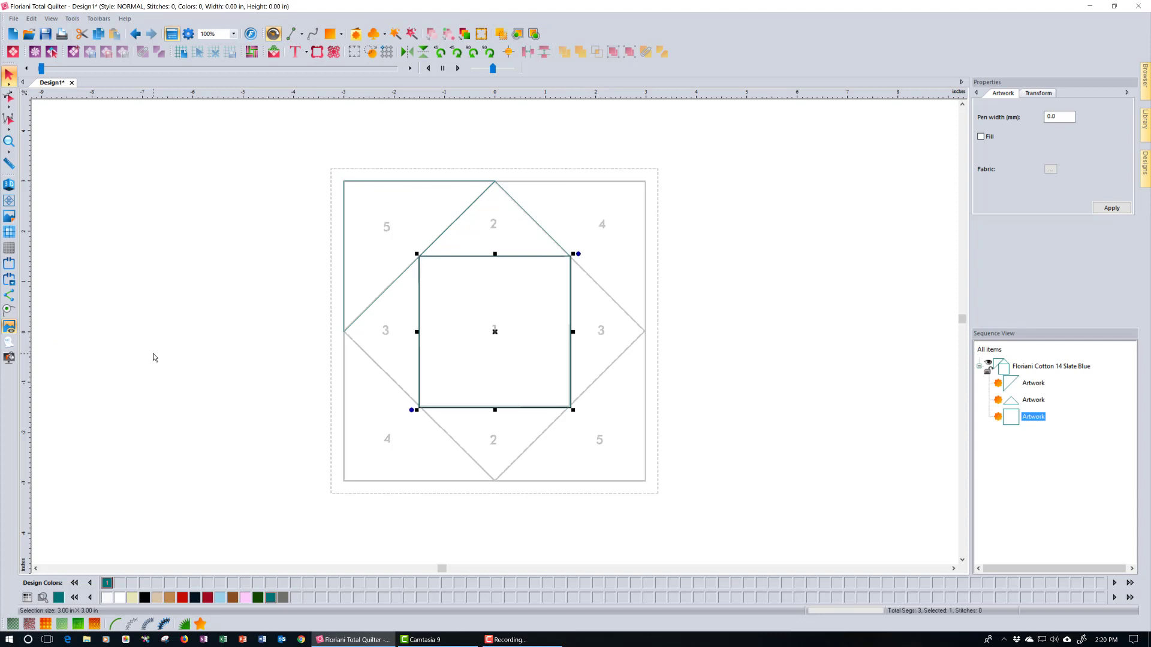
{"action": "left_click", "coordinate": [119, 214]}
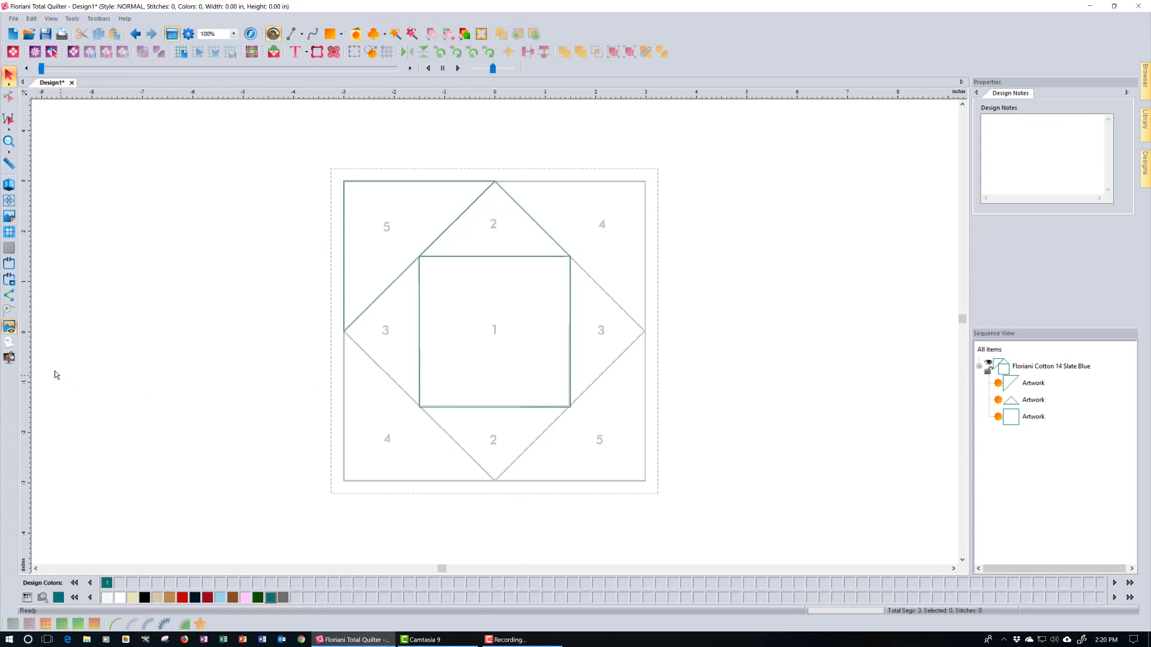
- Hide the backdrop and turn on Fill for the corner triangle artwork
{"action": "left_click", "coordinate": [9, 328]}
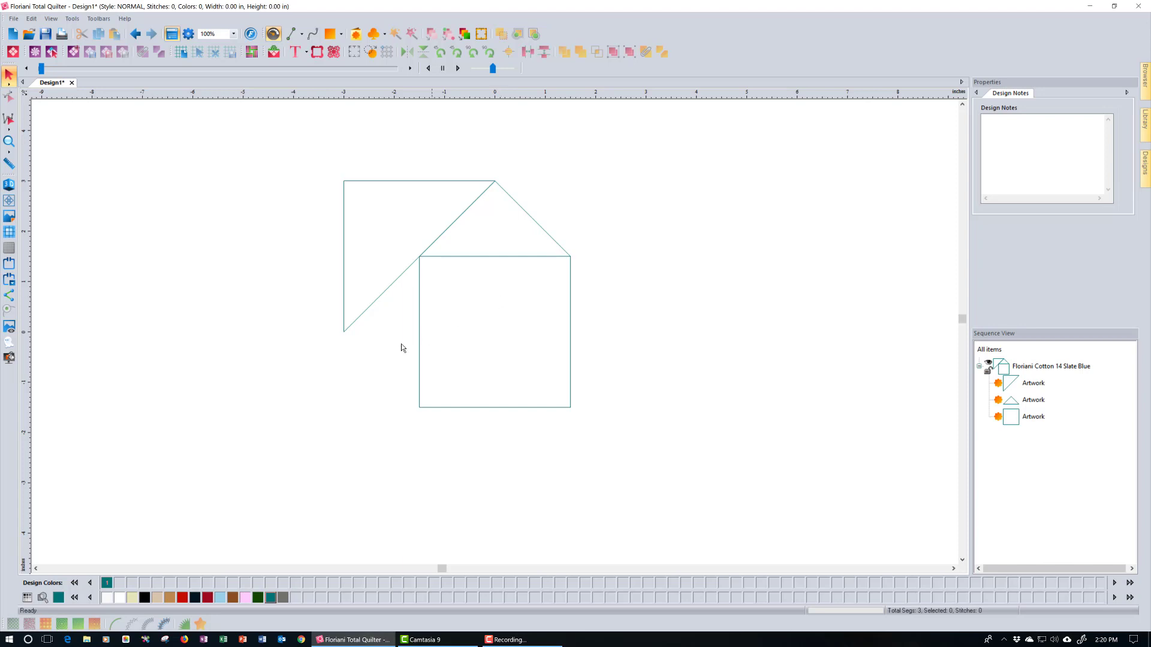
{"action": "left_click", "coordinate": [354, 326]}
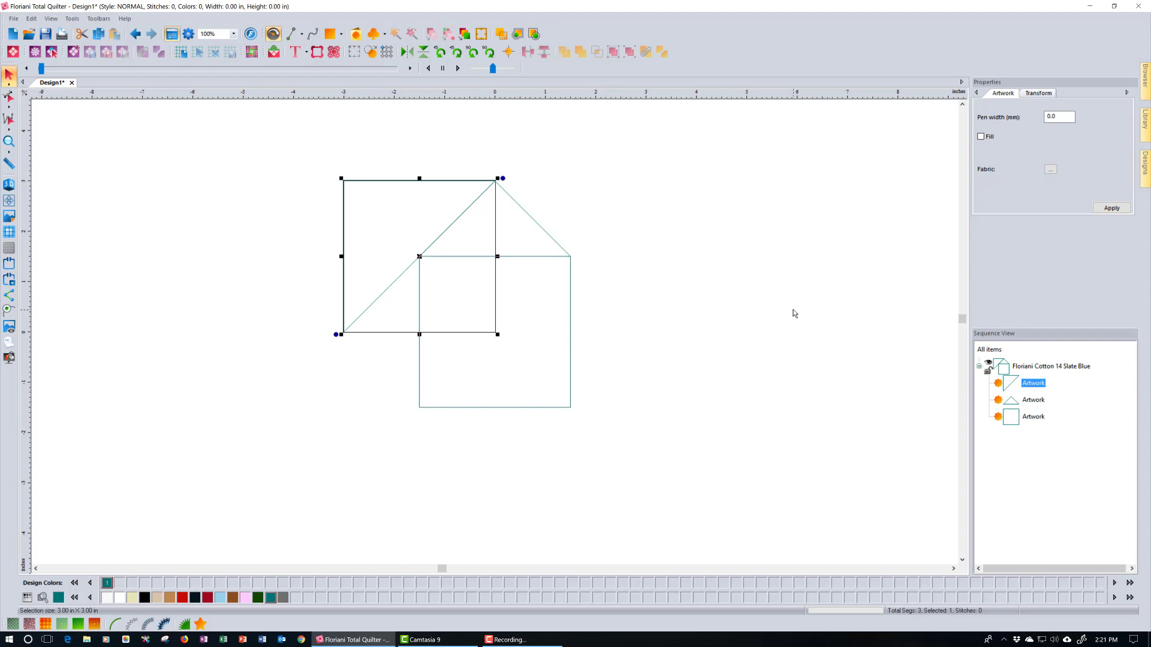
{"action": "left_click", "coordinate": [981, 136]}
{"action": "left_click", "coordinate": [1112, 208]}
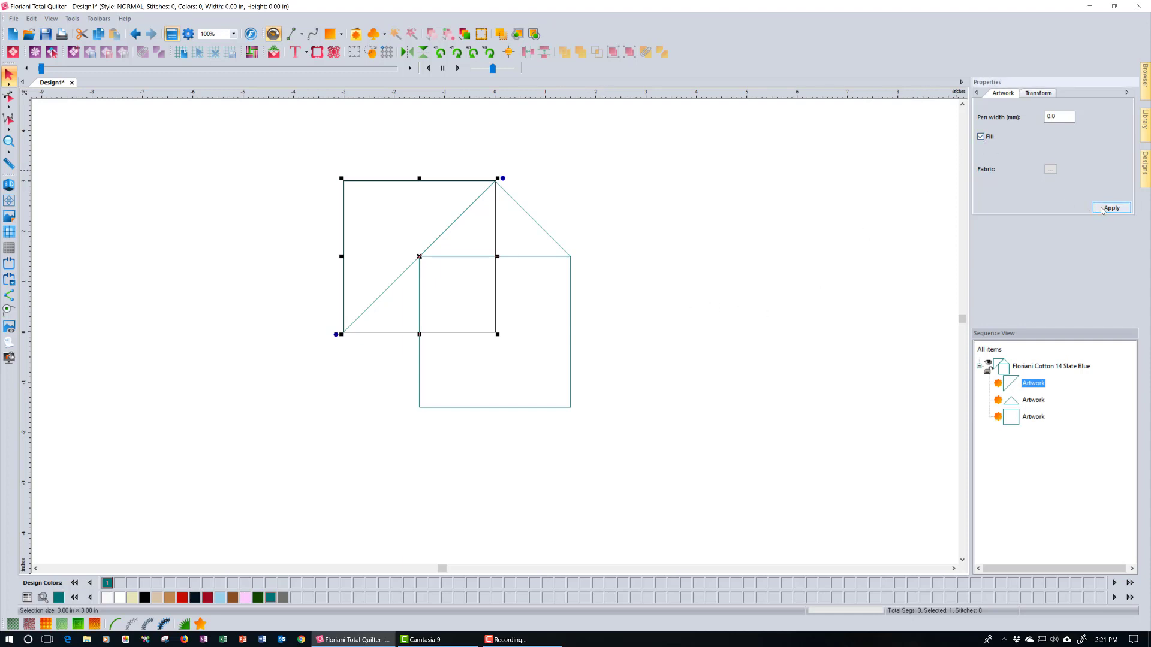
- Recolor the upper triangle above the square to Floriani Cotton 10 Green and fill it
{"action": "left_click", "coordinate": [545, 235]}
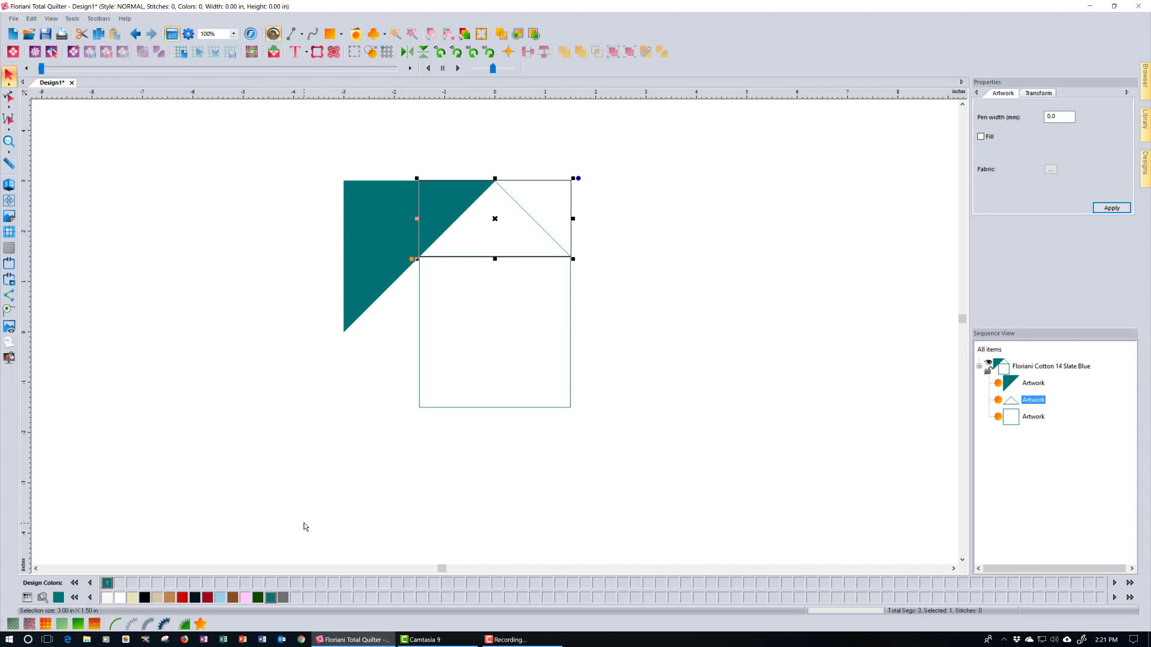
{"action": "left_click", "coordinate": [259, 599]}
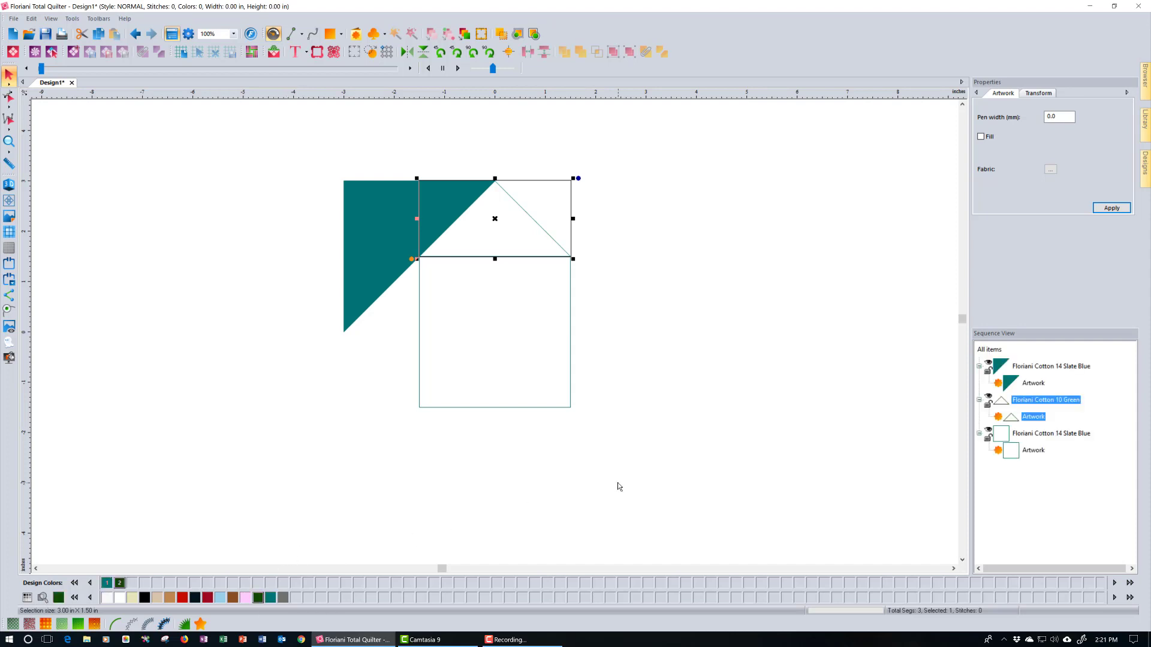
{"action": "left_click", "coordinate": [980, 137]}
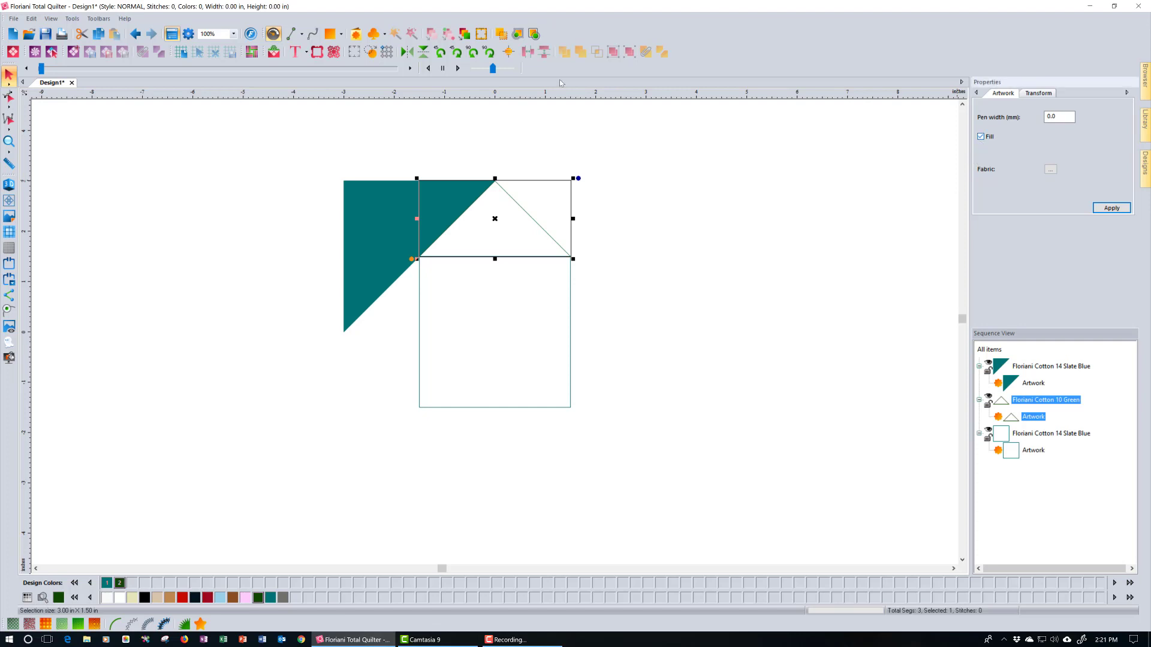
{"action": "left_click", "coordinate": [1111, 208]}
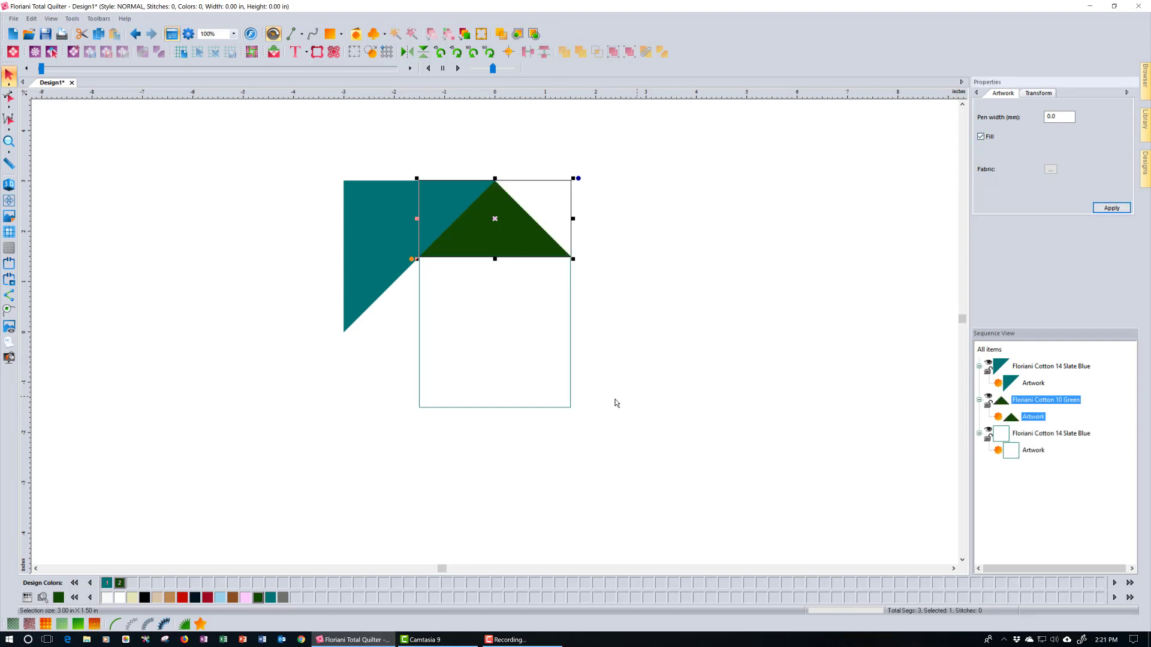
- Recolor the central square to Floriani Cotton 3 Light Brown, fill it, and show the backdrop again
{"action": "key", "text": "Tab"}
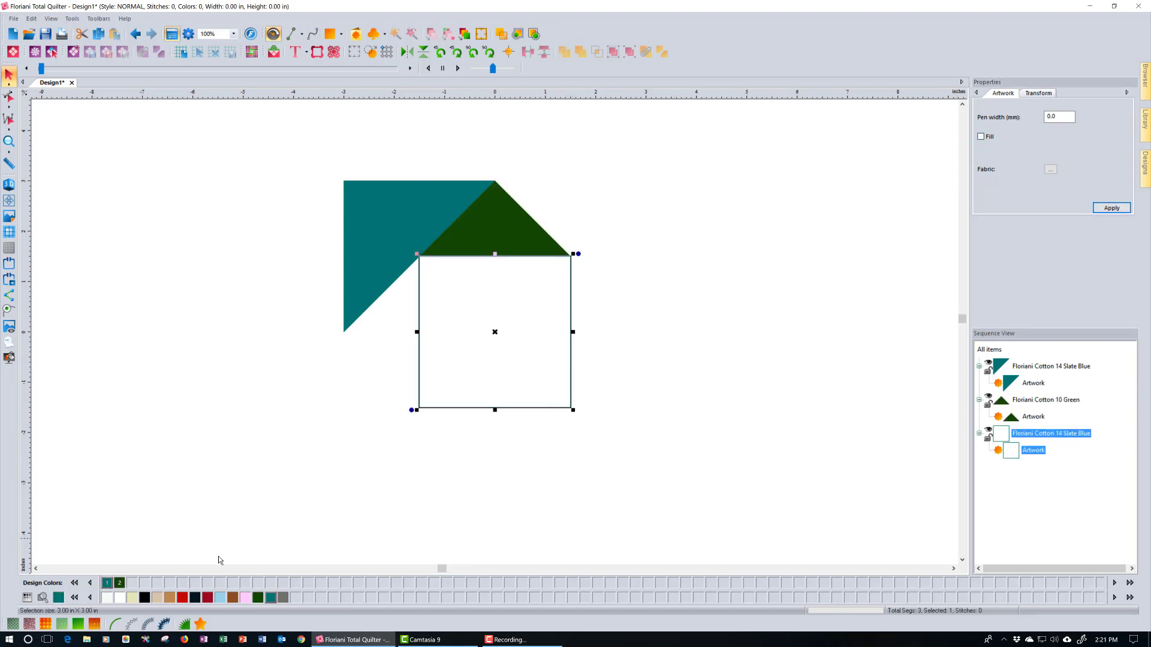
{"action": "left_click", "coordinate": [171, 598]}
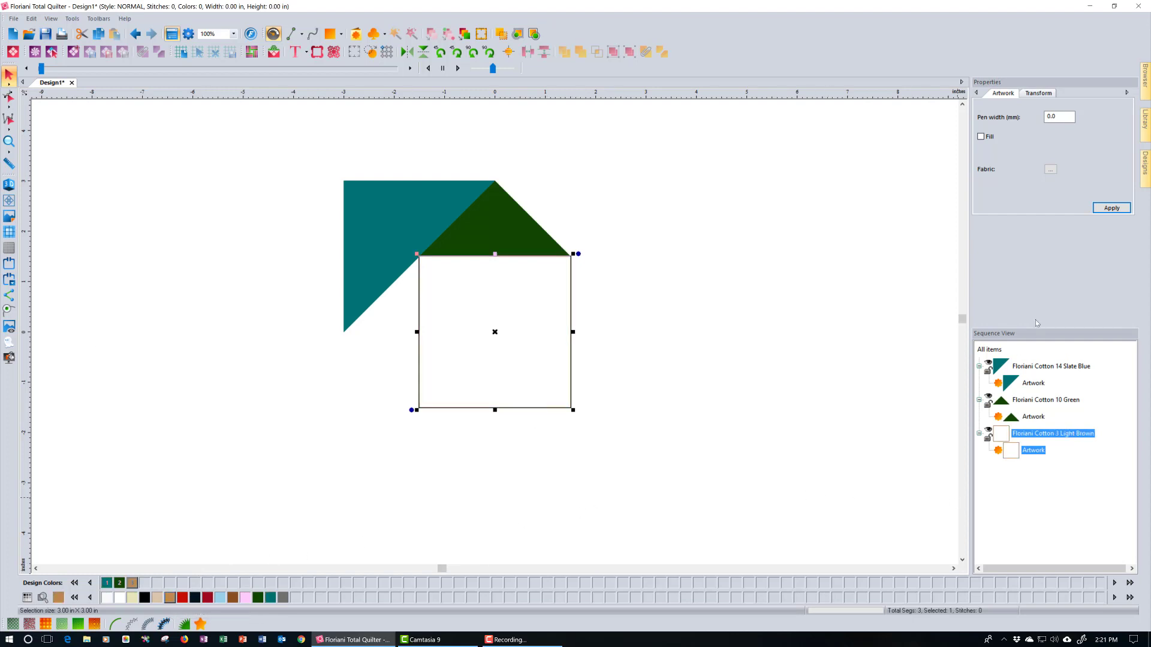
{"action": "left_click", "coordinate": [981, 137]}
{"action": "left_click", "coordinate": [1102, 210]}
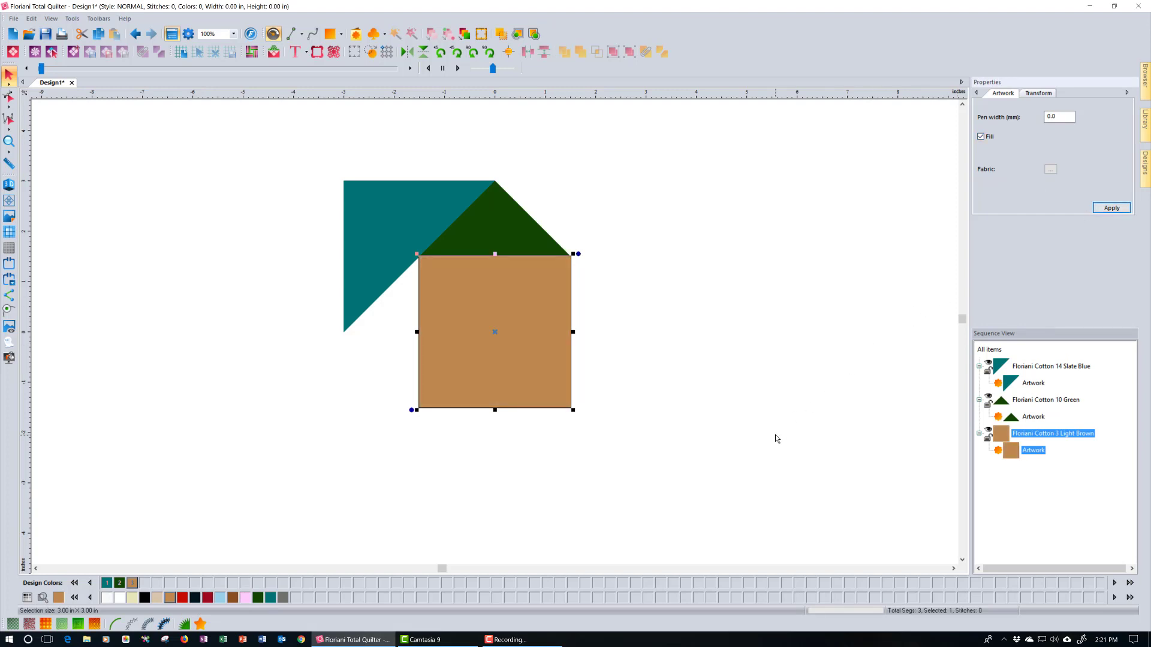
{"action": "left_click", "coordinate": [10, 328]}
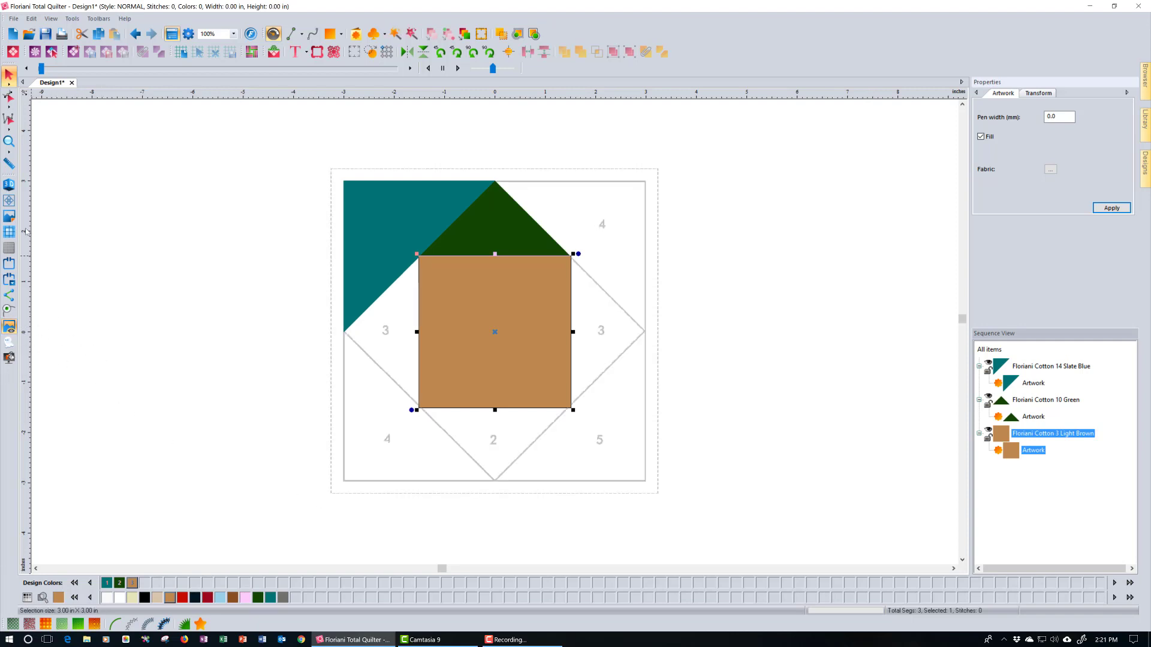
- Show the grid and open the Slate Blue corner triangle on its own in a new design
{"action": "left_click", "coordinate": [9, 232]}
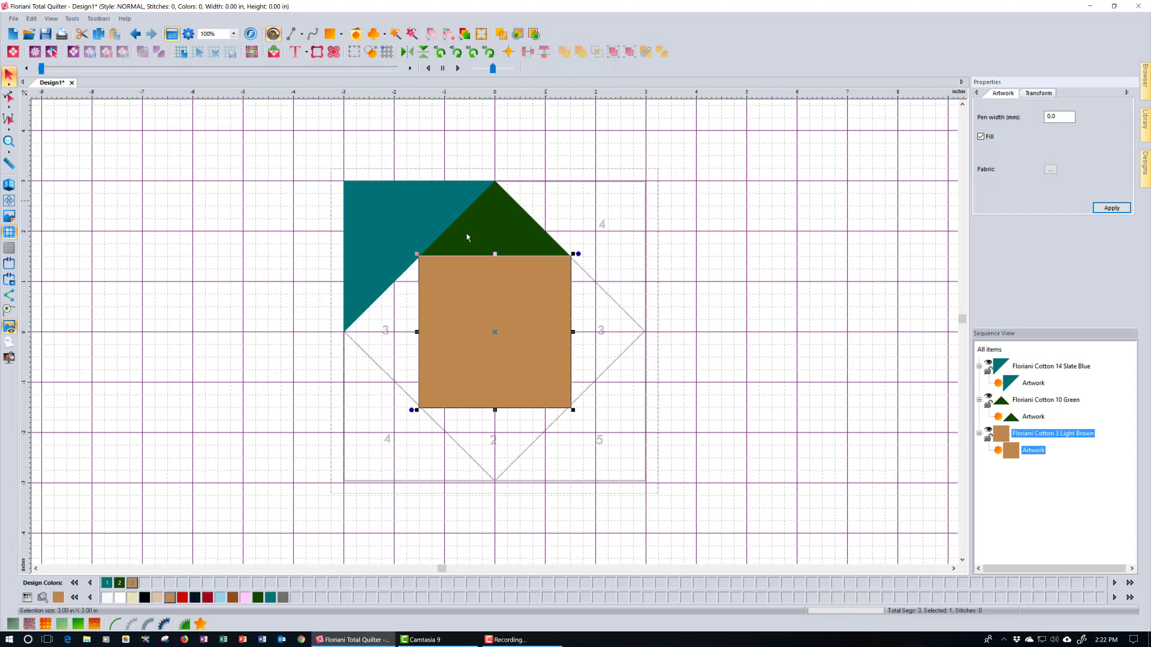
{"action": "left_click", "coordinate": [359, 220]}
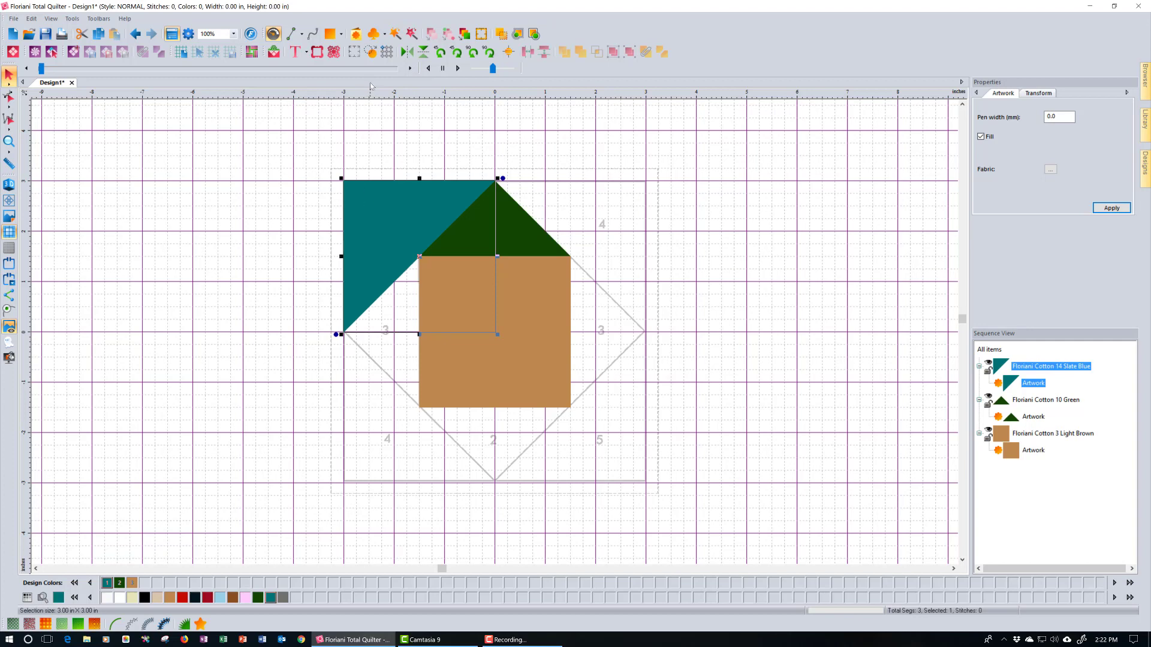
{"action": "left_click", "coordinate": [371, 53]}
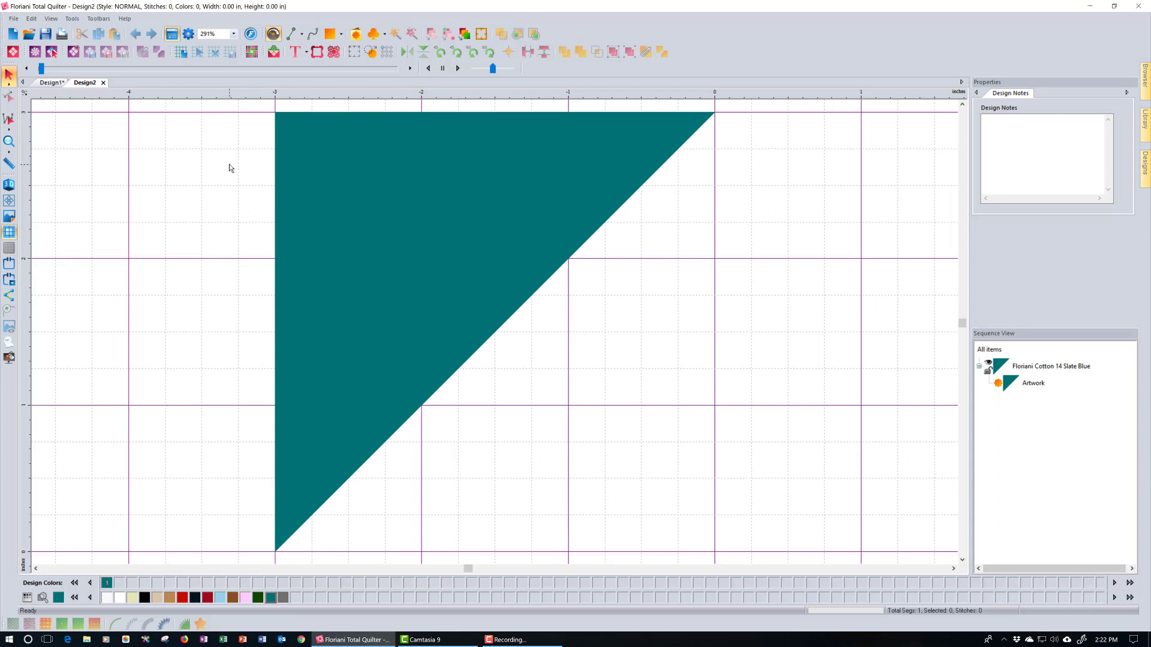
- Add a 0.25 in seam allowance with mitered corners around the triangle, keeping the original shape
{"action": "left_click", "coordinate": [233, 35]}
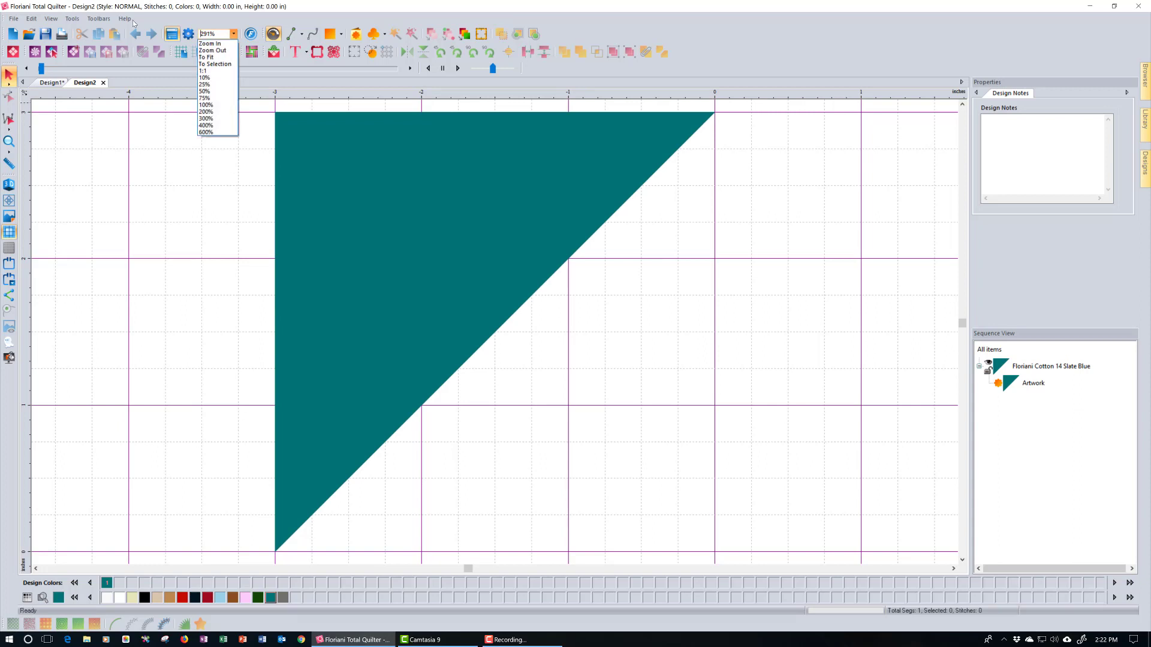
{"action": "left_click", "coordinate": [224, 51]}
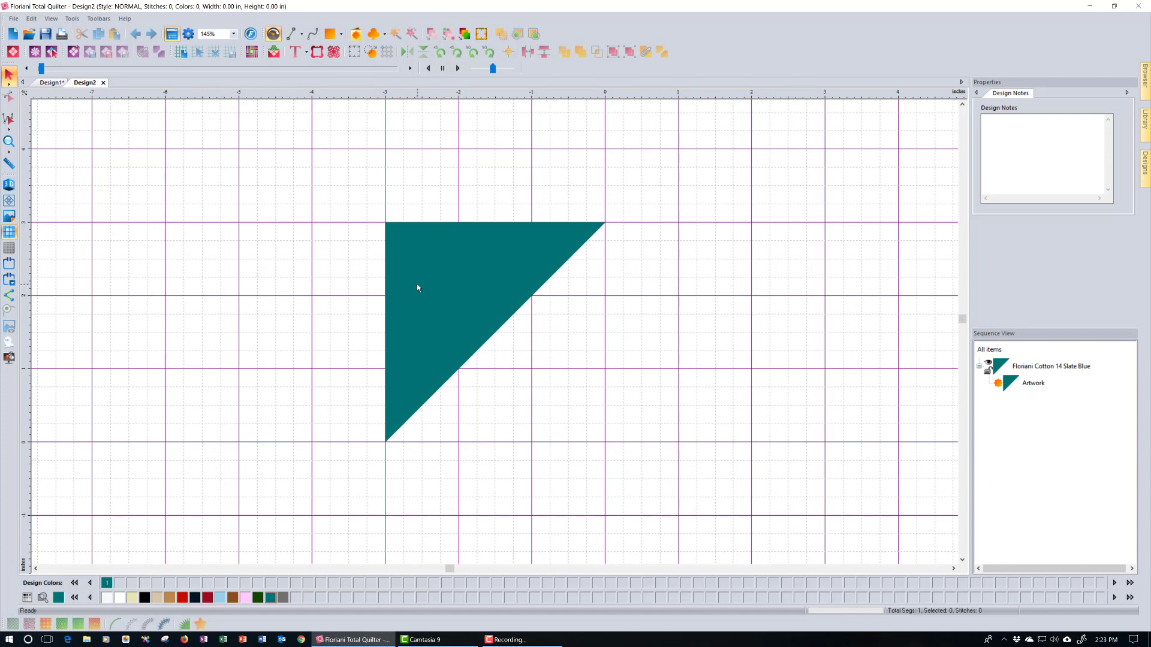
{"action": "key", "text": "ctrl+a"}
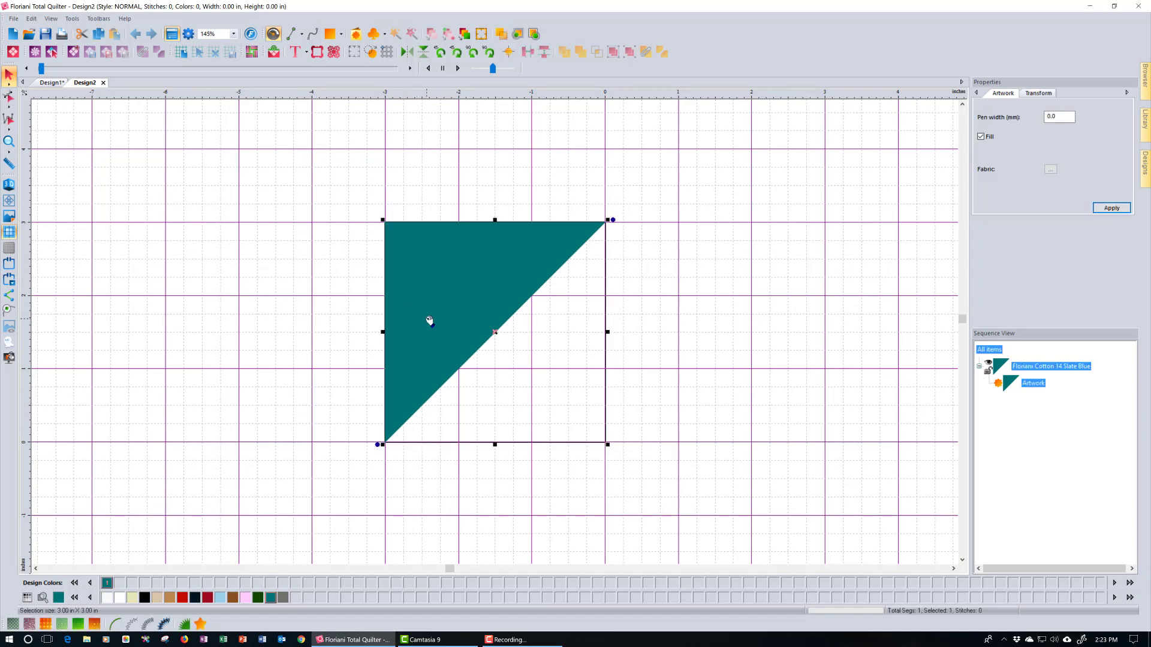
{"action": "left_click", "coordinate": [534, 37]}
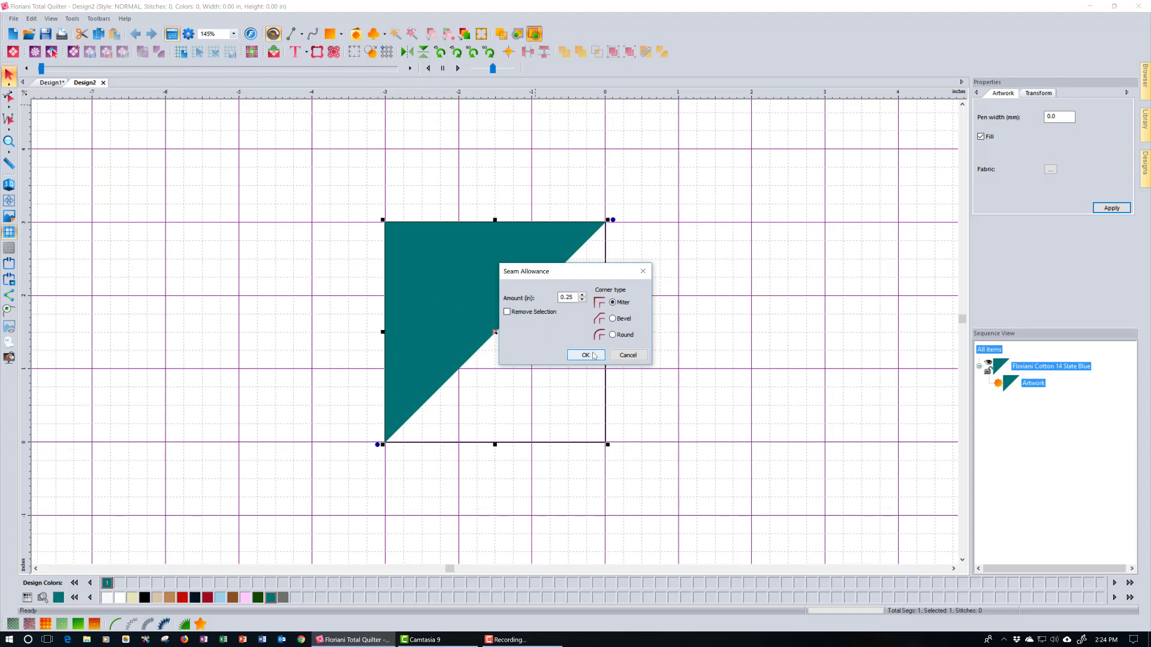
{"action": "key", "text": "Return"}
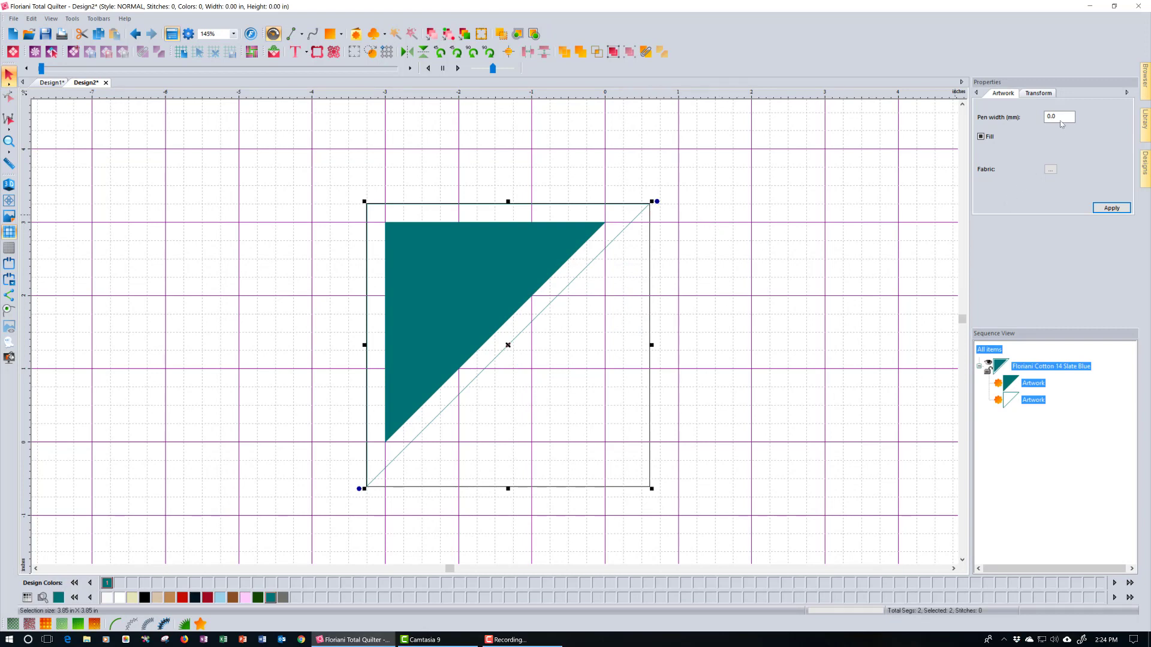
- Set the pen width of the triangle and its seam allowance outline to 1 mm and deselect them
{"action": "double_click", "coordinate": [1060, 117]}
{"action": "type", "text": "1"}
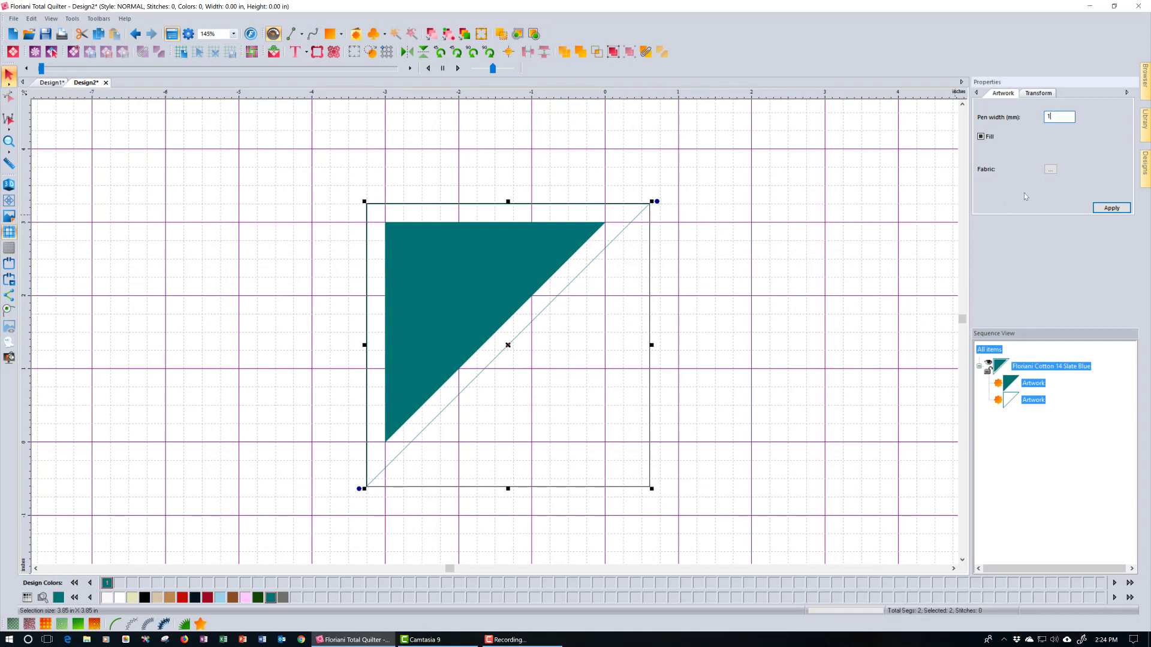
{"action": "left_click", "coordinate": [1106, 208]}
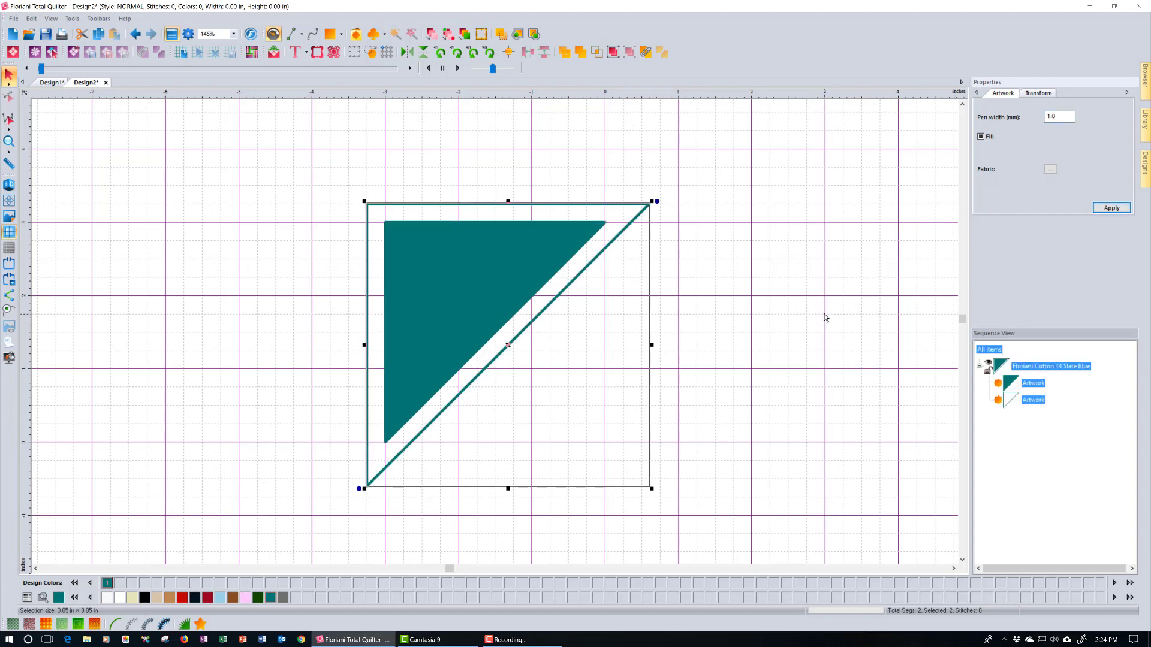
{"action": "left_click", "coordinate": [470, 180]}
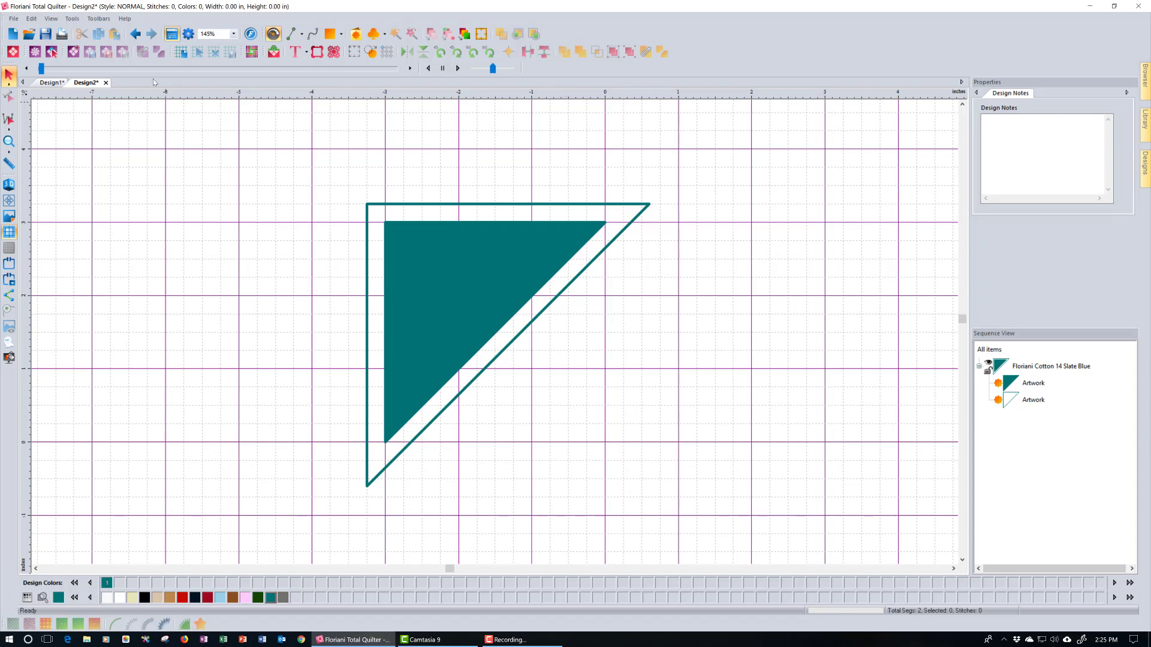
- Undo the pen width change and the mitered seam allowance, with the original triangle selected
{"action": "left_click", "coordinate": [137, 40]}
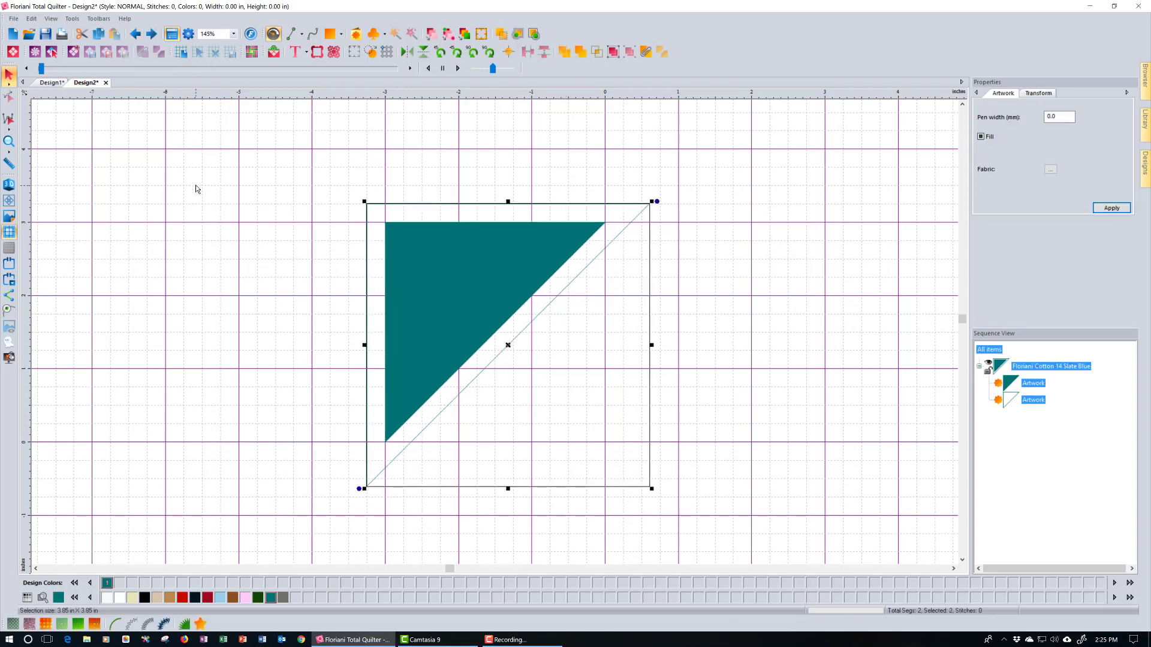
{"action": "left_click", "coordinate": [137, 34]}
{"action": "left_click", "coordinate": [463, 285]}
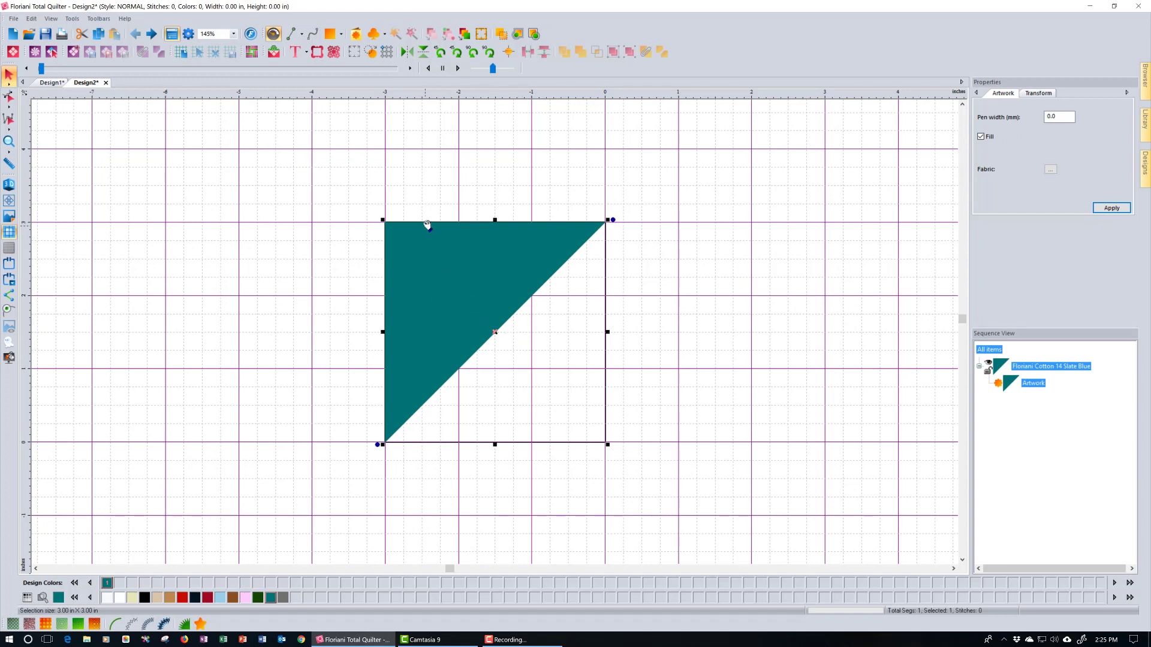
- Replace the triangle with a 0.25 in seam allowance outline with beveled corners, using Remove Selection, and deselect it
{"action": "left_click", "coordinate": [534, 33]}
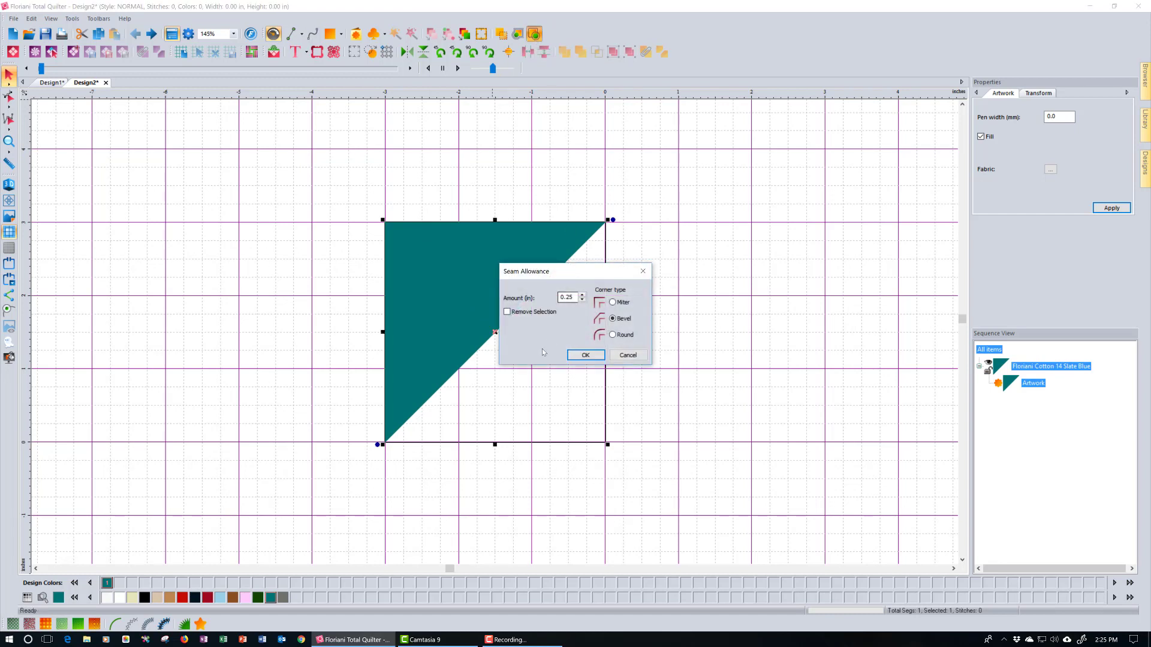
{"action": "left_click", "coordinate": [507, 312]}
{"action": "left_click", "coordinate": [585, 355]}
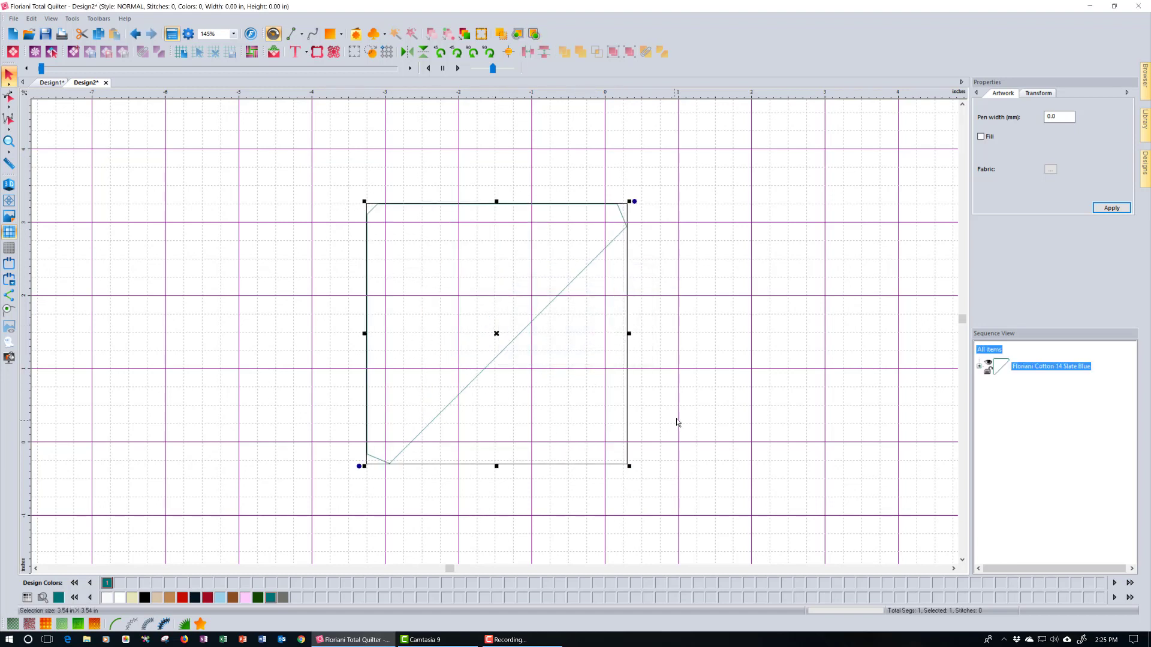
{"action": "left_click", "coordinate": [386, 242]}
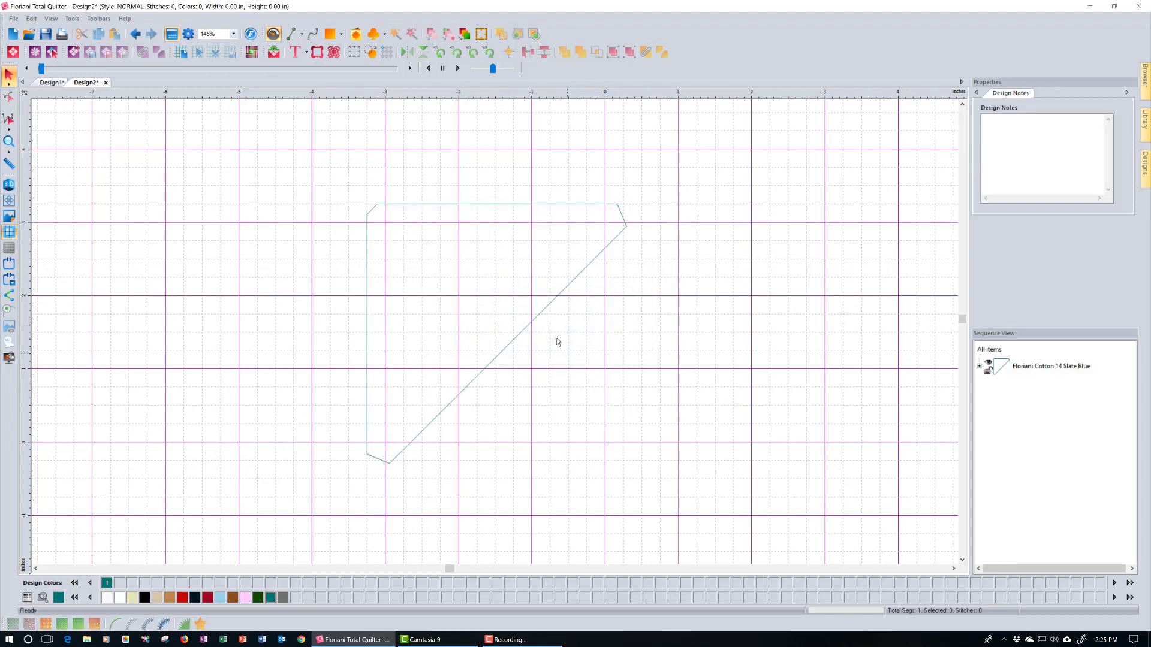
- Set the beveled triangle outline's pen width to 1 mm and deselect it
{"action": "left_click", "coordinate": [541, 313]}
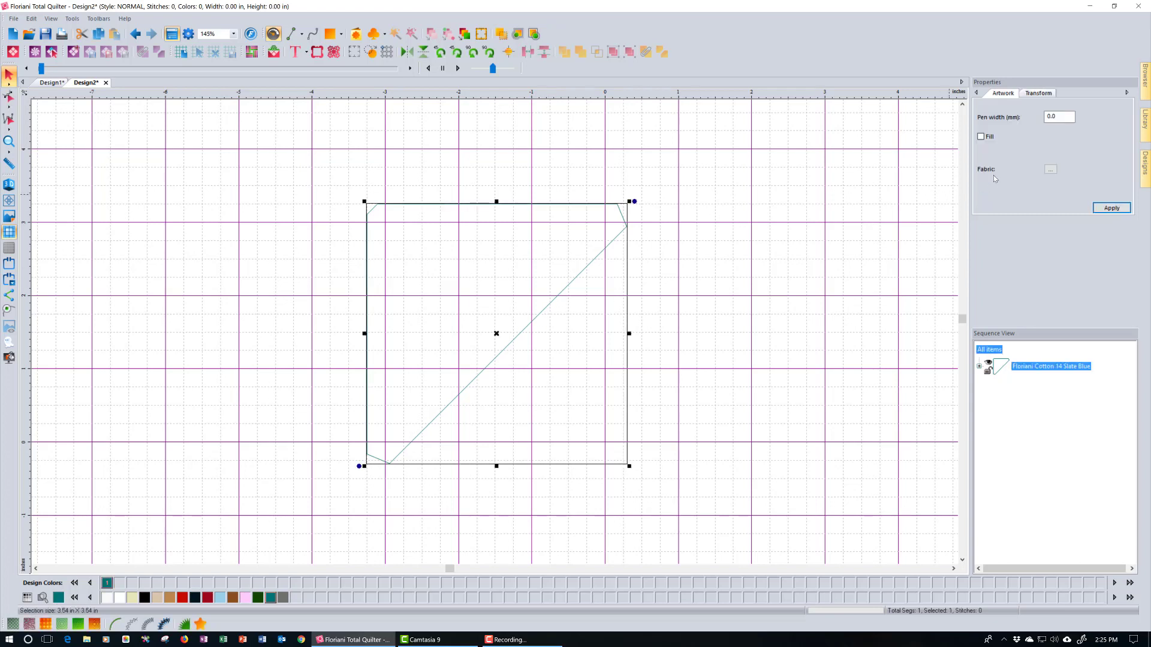
{"action": "double_click", "coordinate": [1059, 116]}
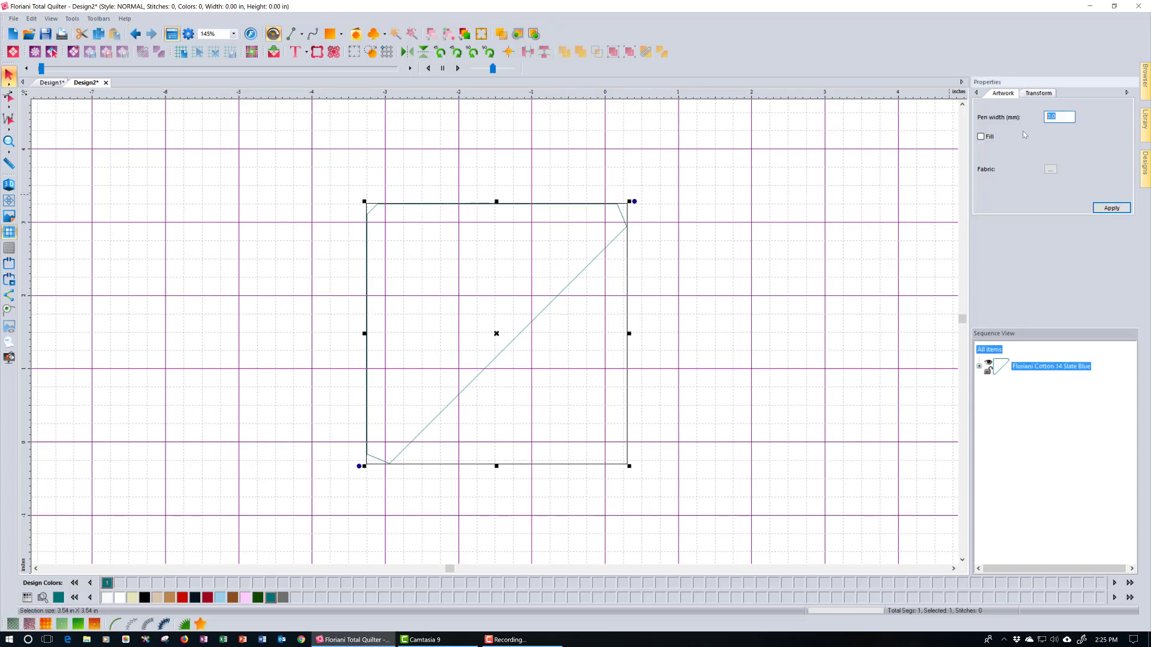
{"action": "type", "text": "1"}
{"action": "left_click", "coordinate": [1121, 211]}
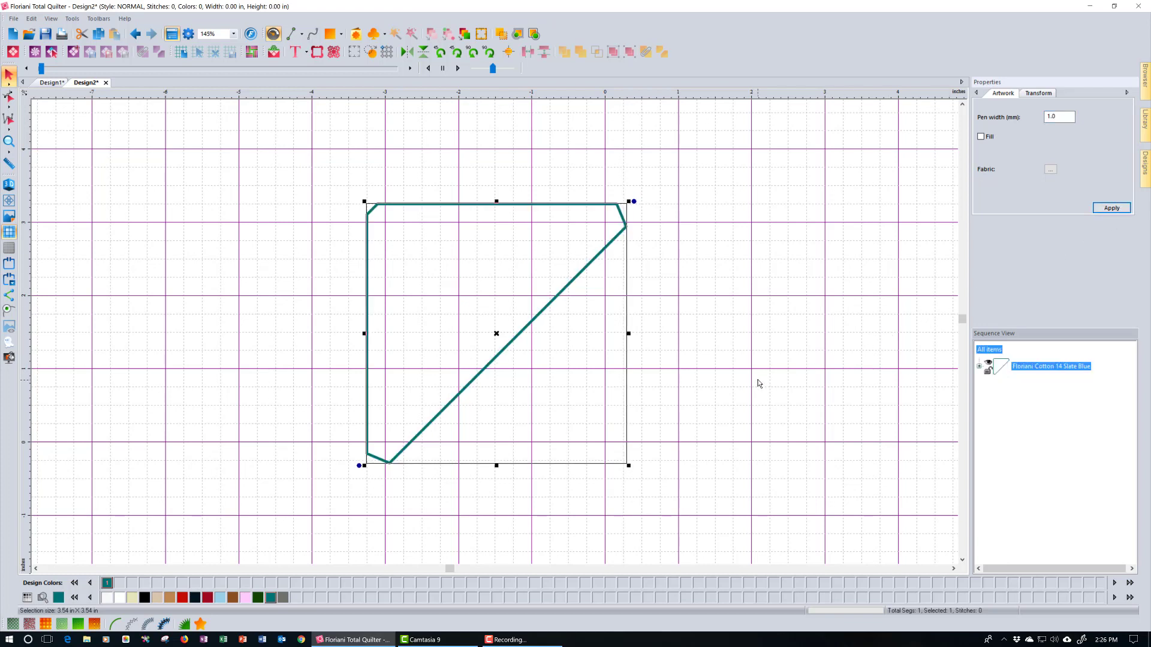
{"action": "left_click", "coordinate": [433, 220]}
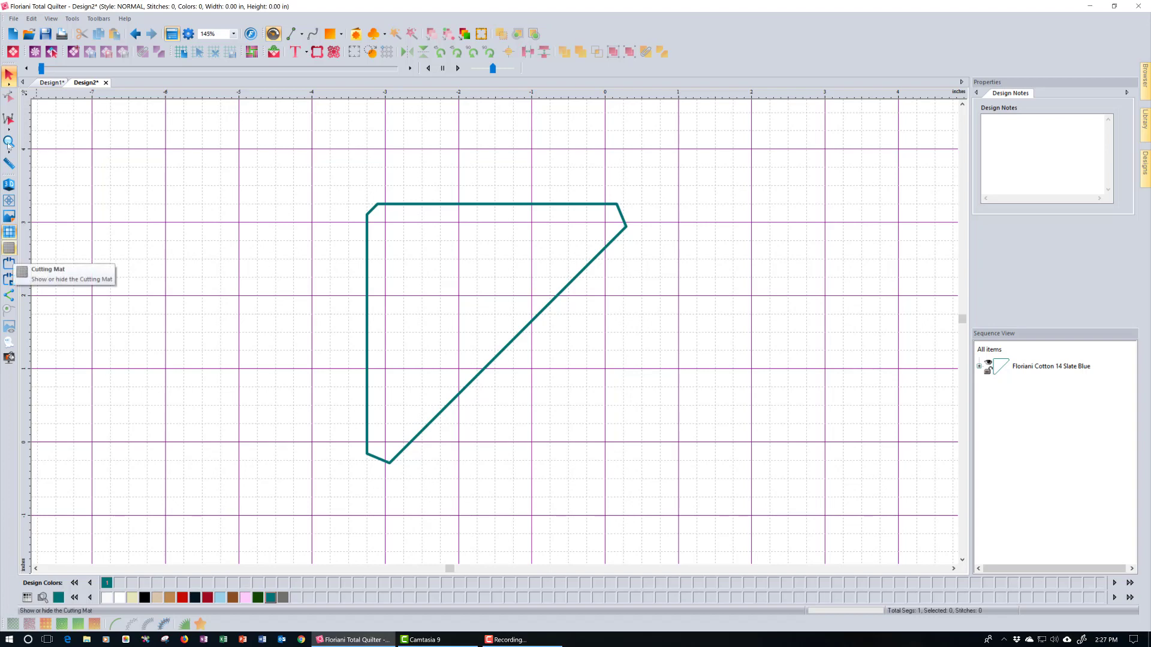
- Show the cutting mat behind the outline and choose the CAMEO 12x12 in mat
{"action": "left_click", "coordinate": [9, 248]}
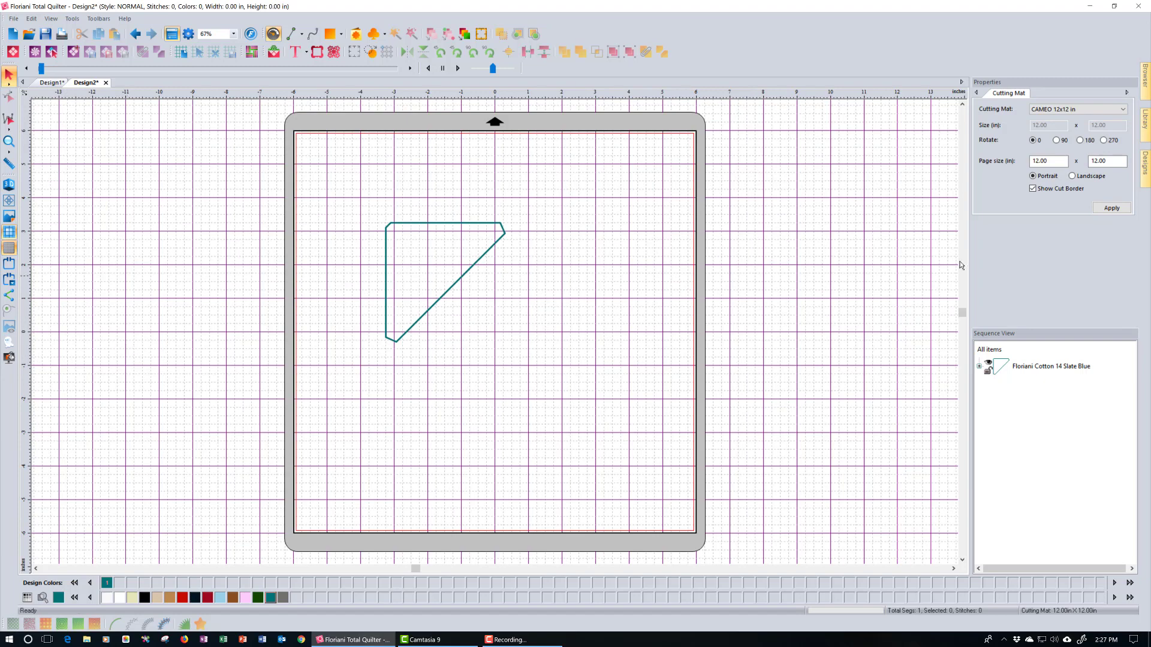
{"action": "left_click", "coordinate": [1118, 111]}
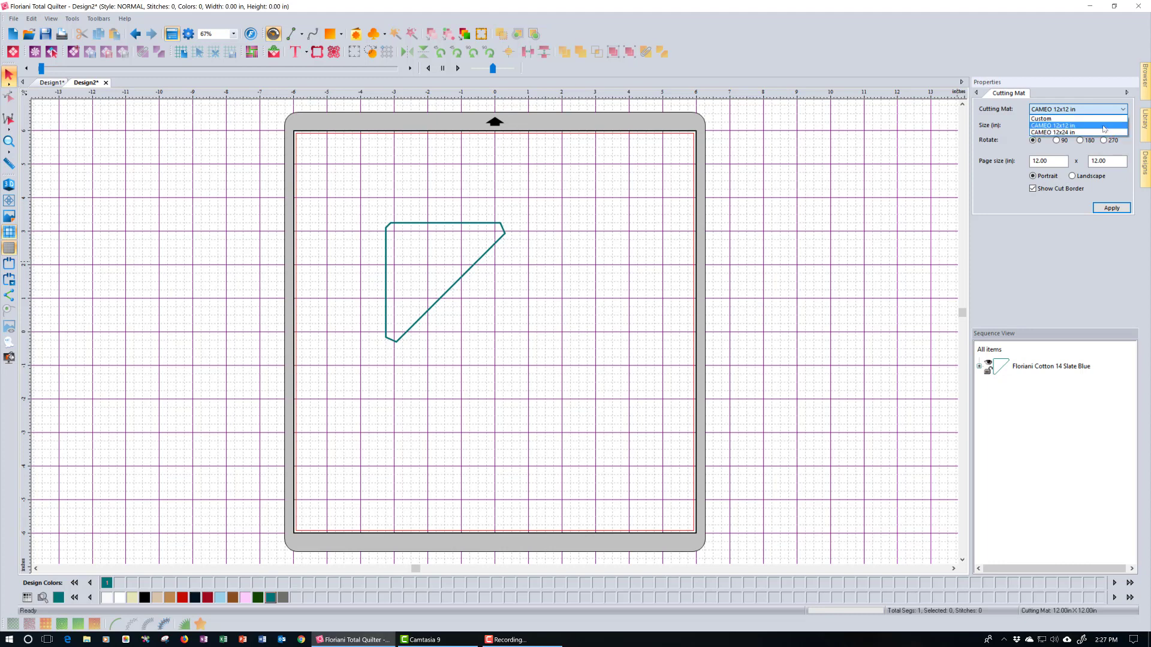
{"action": "key", "text": "Return"}
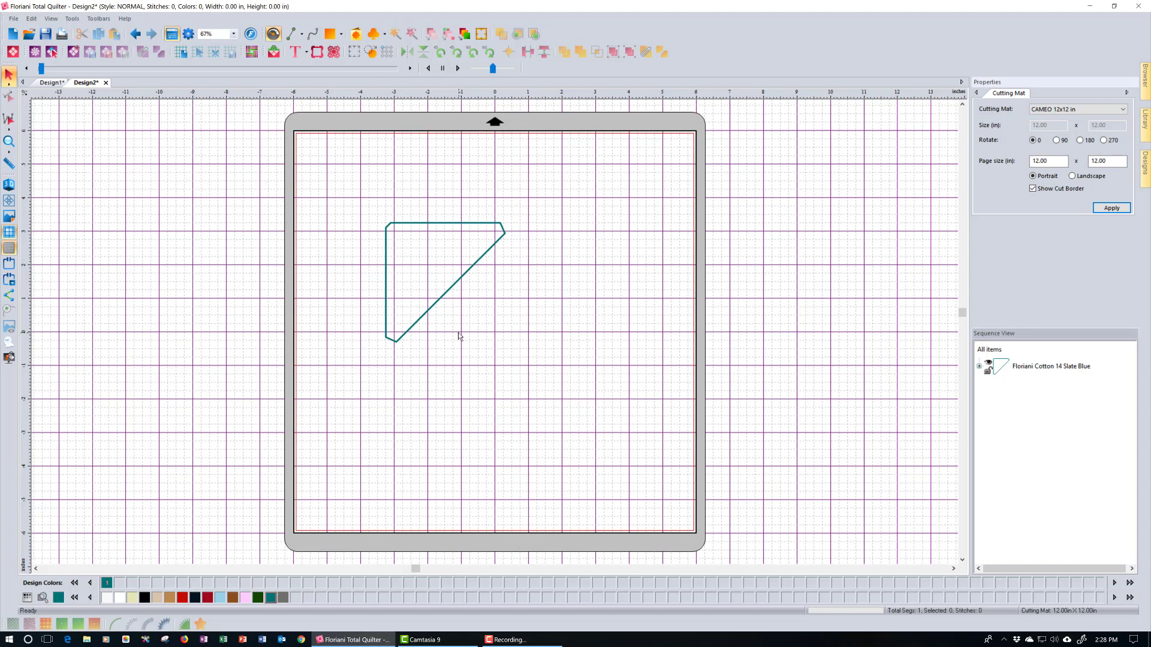
- Copy the beveled triangle outline and paste three duplicates of it
{"action": "left_click", "coordinate": [443, 300]}
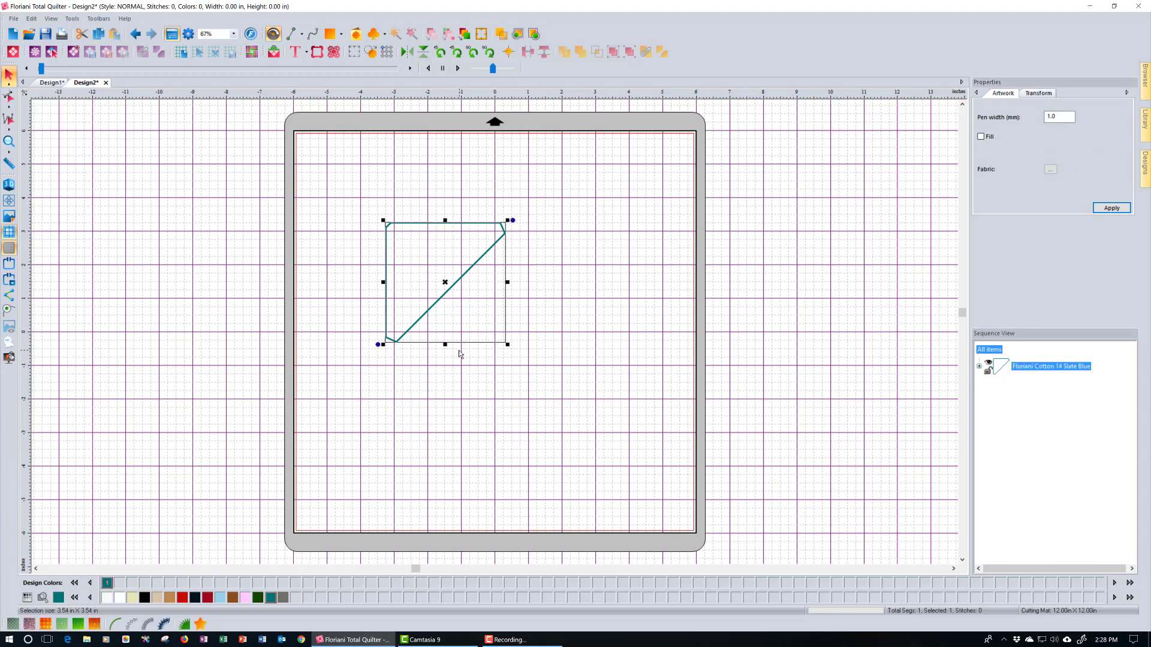
{"action": "left_click", "coordinate": [100, 34]}
{"action": "left_click", "coordinate": [120, 40]}
{"action": "key", "text": "ctrl+v"}
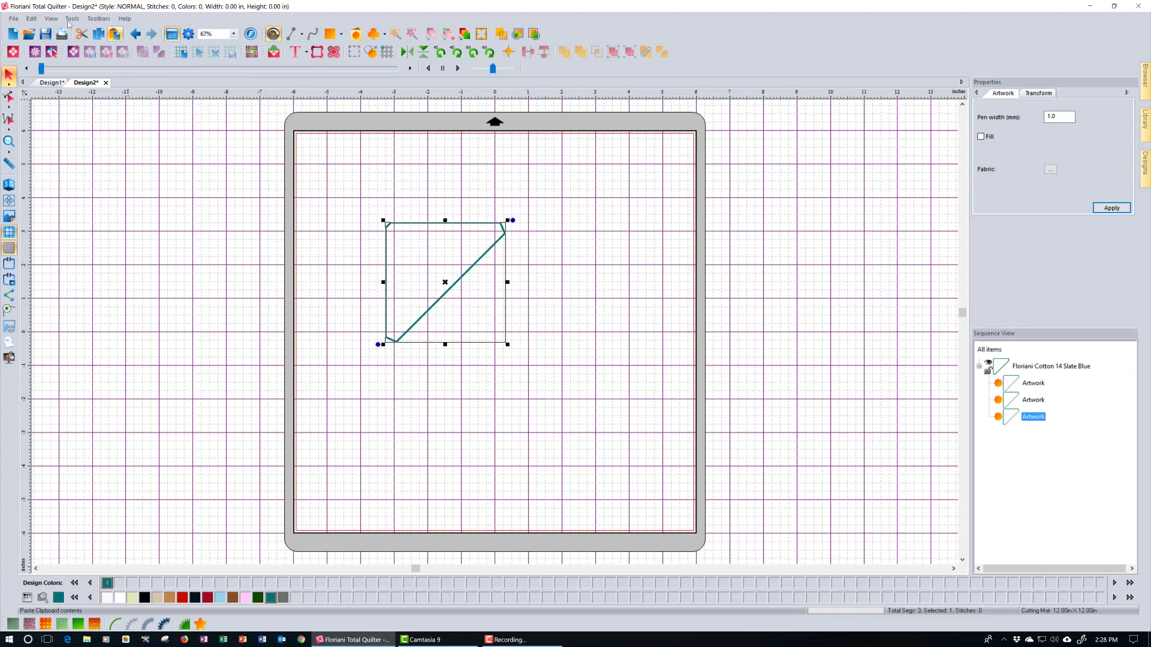
{"action": "key", "text": "ctrl+v"}
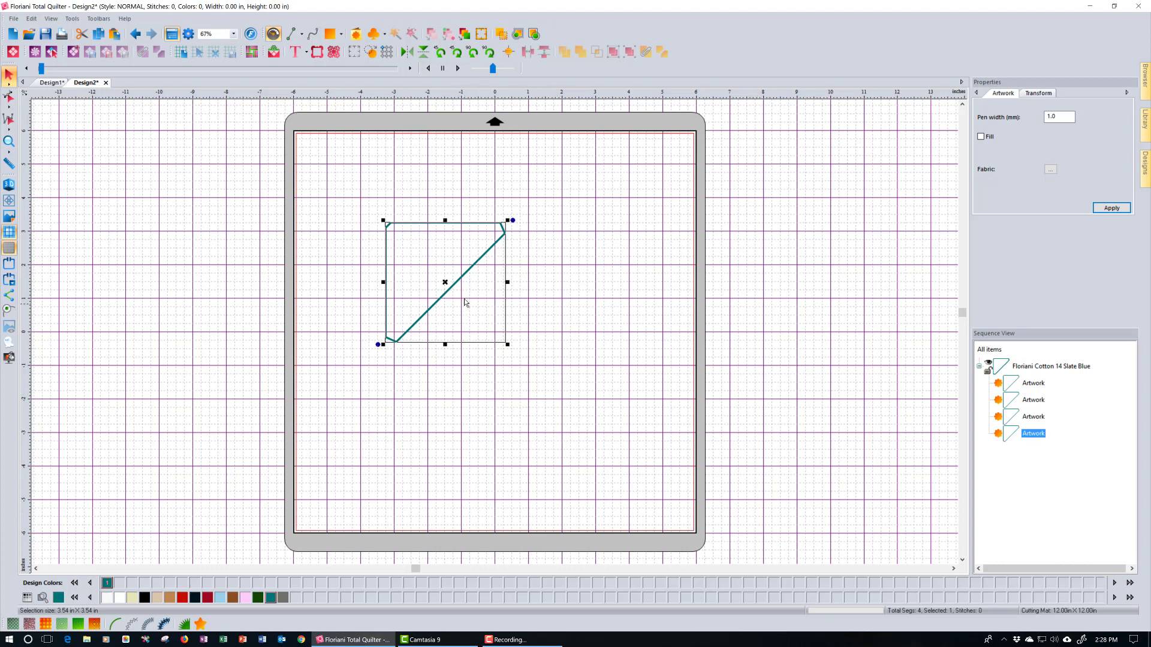
- Spread the four stacked triangle outlines across the cutting mat, placing the last one in the mat's upper-left corner
{"action": "left_click_drag", "start_coordinate": [452, 286], "coordinate": [595, 388]}
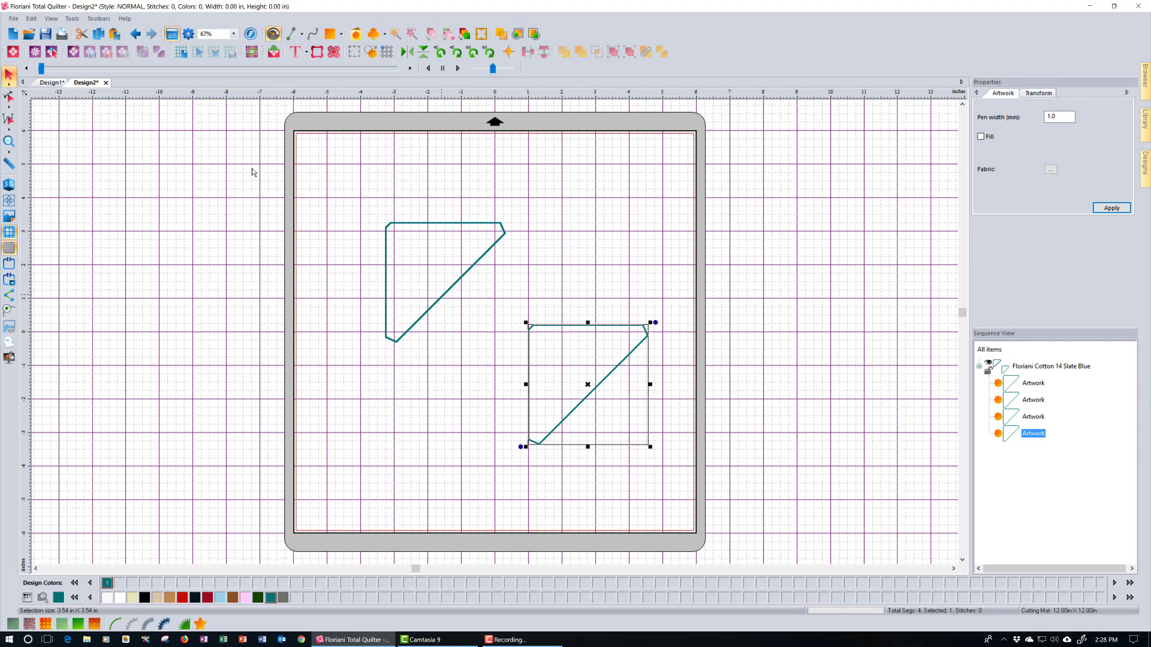
{"action": "left_click", "coordinate": [442, 298]}
{"action": "left_click_drag", "start_coordinate": [449, 279], "coordinate": [596, 226]}
{"action": "left_click", "coordinate": [444, 293]}
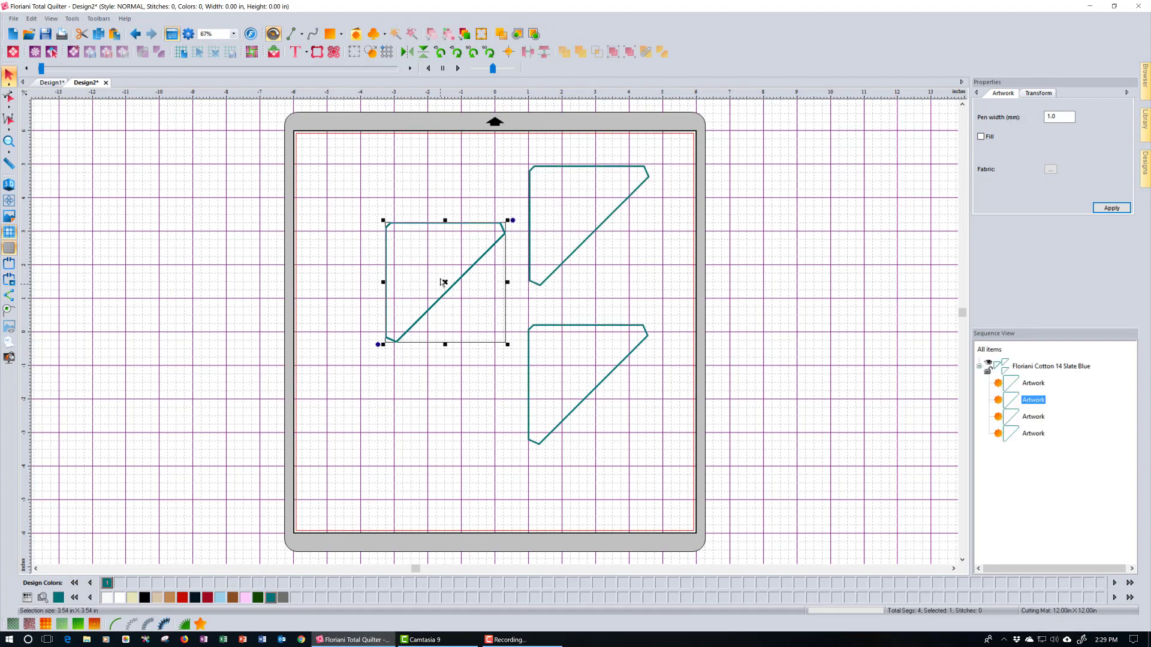
{"action": "left_click_drag", "start_coordinate": [443, 283], "coordinate": [442, 435]}
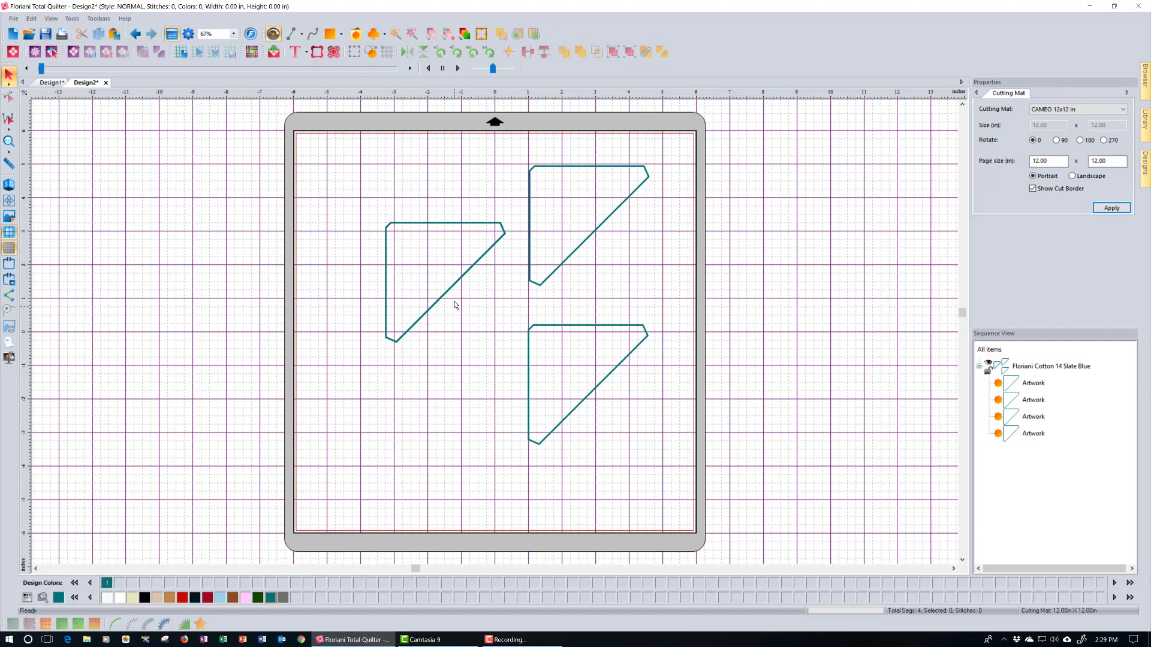
{"action": "left_click", "coordinate": [449, 291]}
{"action": "left_click_drag", "start_coordinate": [447, 279], "coordinate": [437, 433]}
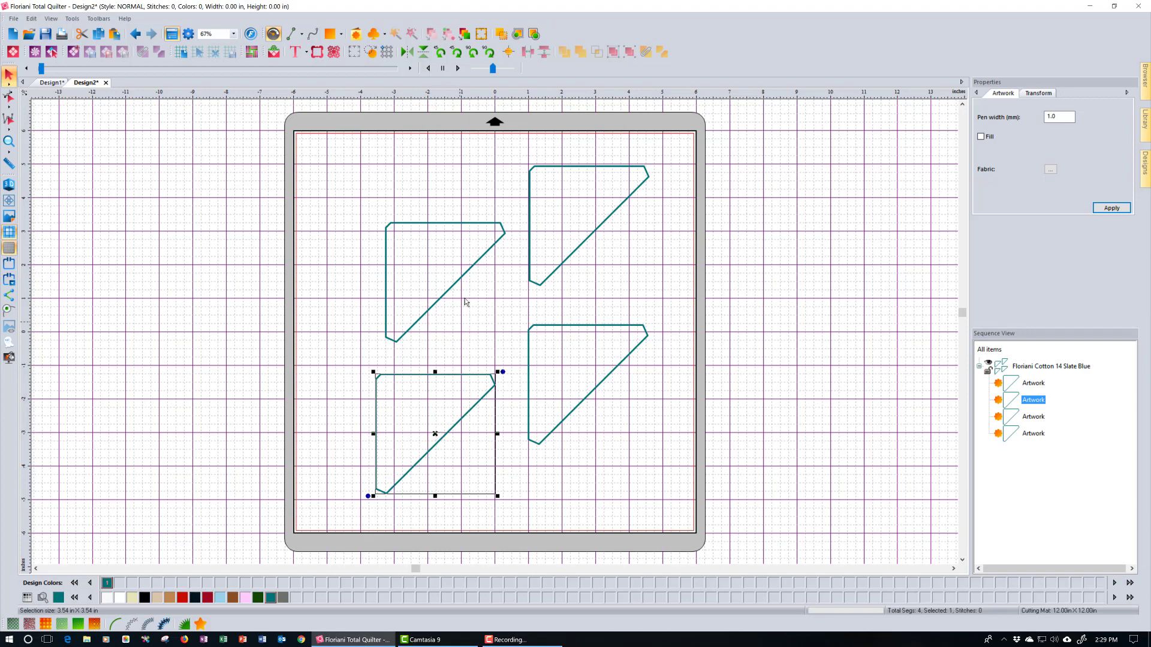
{"action": "left_click", "coordinate": [453, 284]}
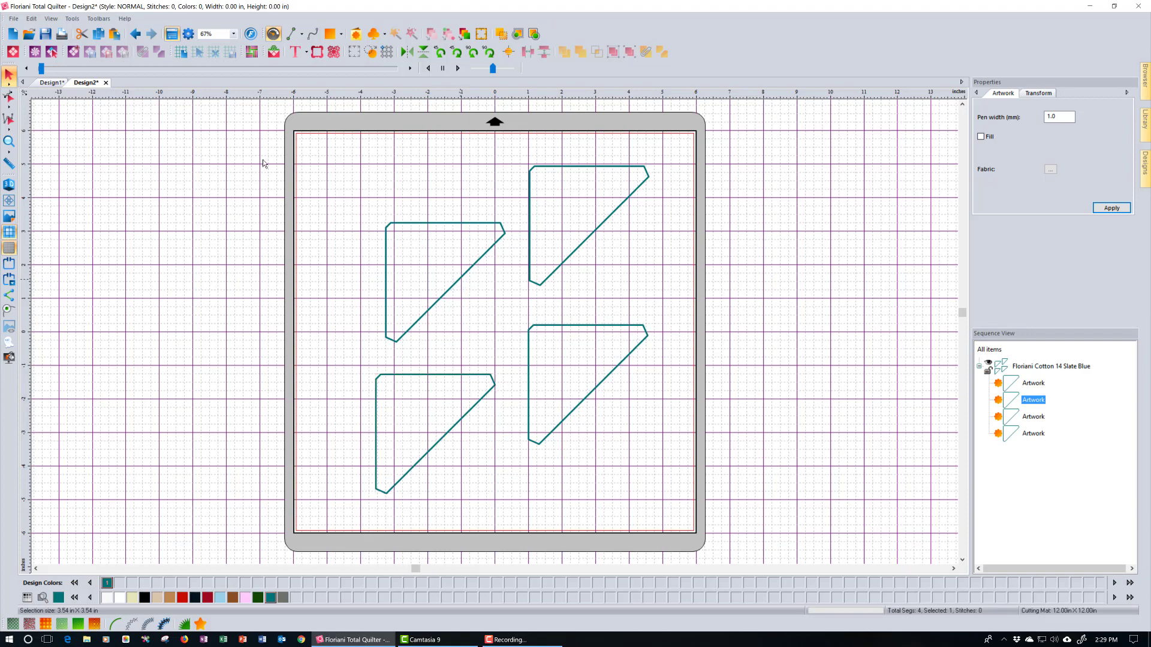
{"action": "left_click_drag", "start_coordinate": [445, 283], "coordinate": [365, 200]}
- Move the upper-right triangle outline beside the one in the mat's upper-left corner and rotate it 180 degrees
{"action": "left_click", "coordinate": [569, 264]}
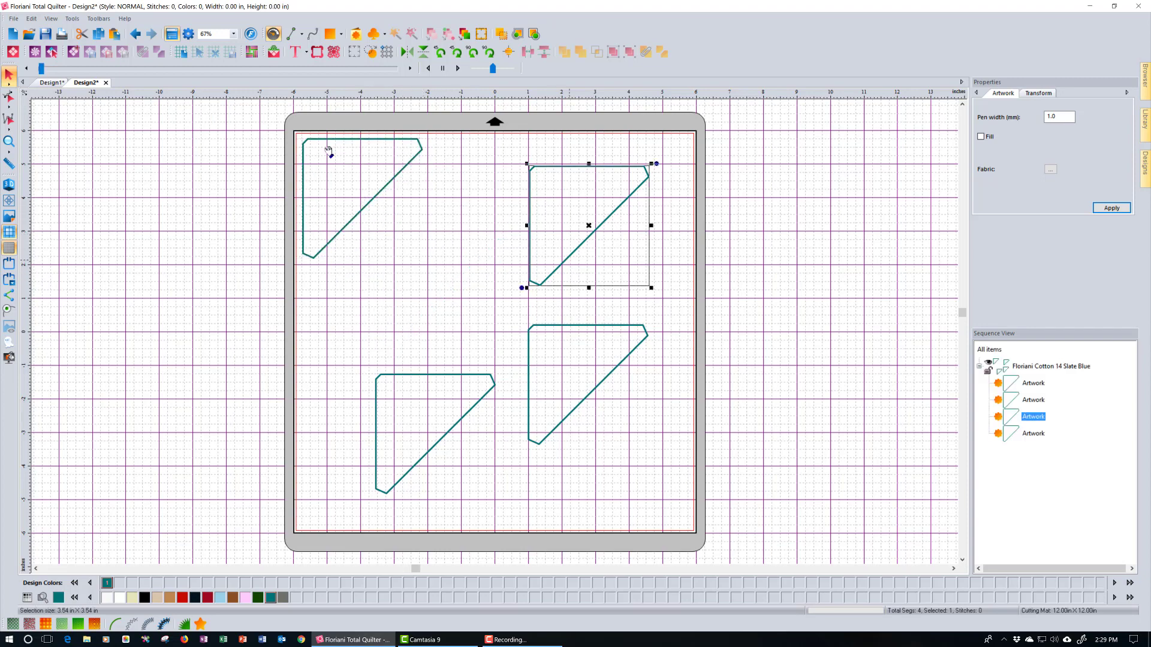
{"action": "left_click_drag", "start_coordinate": [589, 228], "coordinate": [495, 201]}
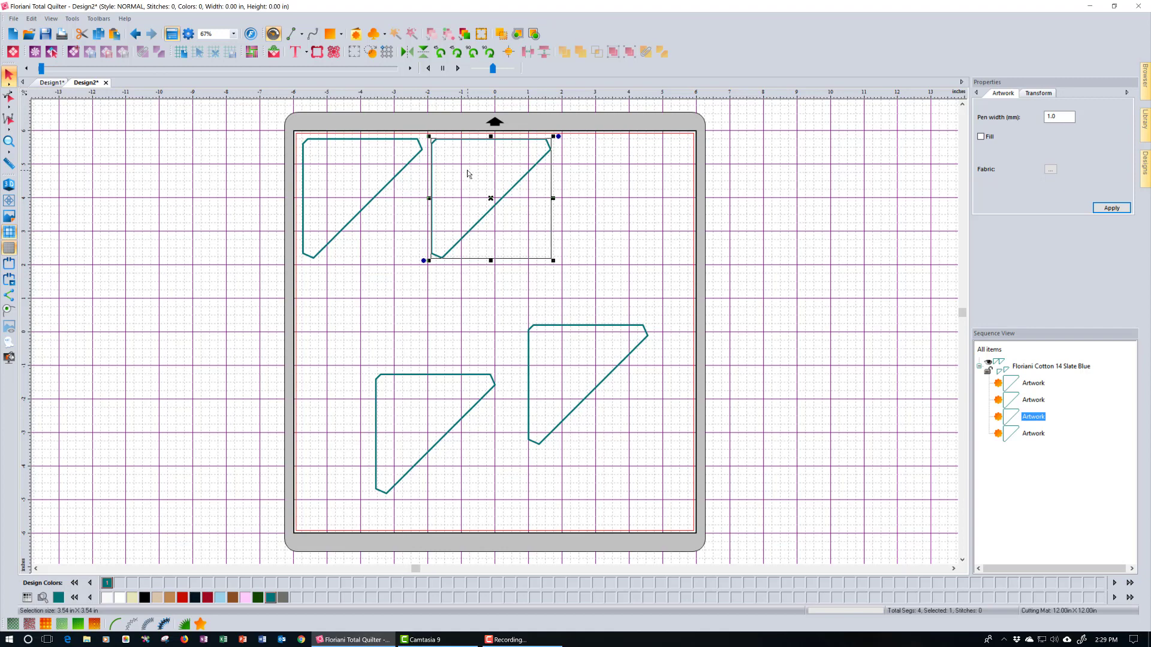
{"action": "left_click", "coordinate": [489, 53]}
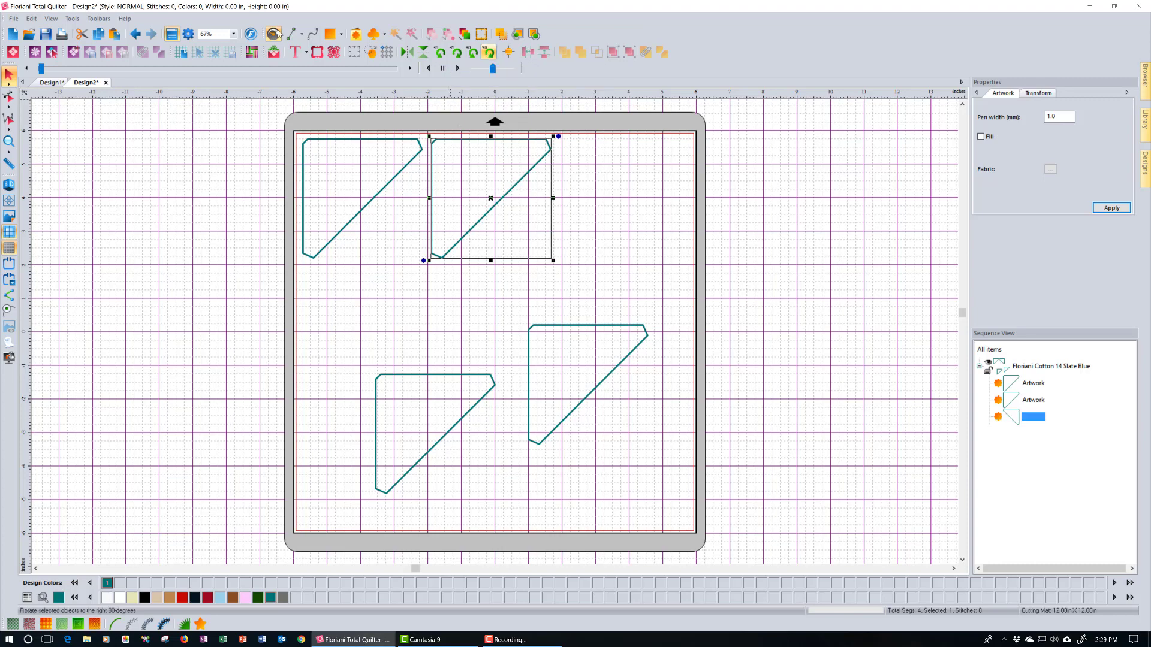
{"action": "left_click", "coordinate": [488, 53]}
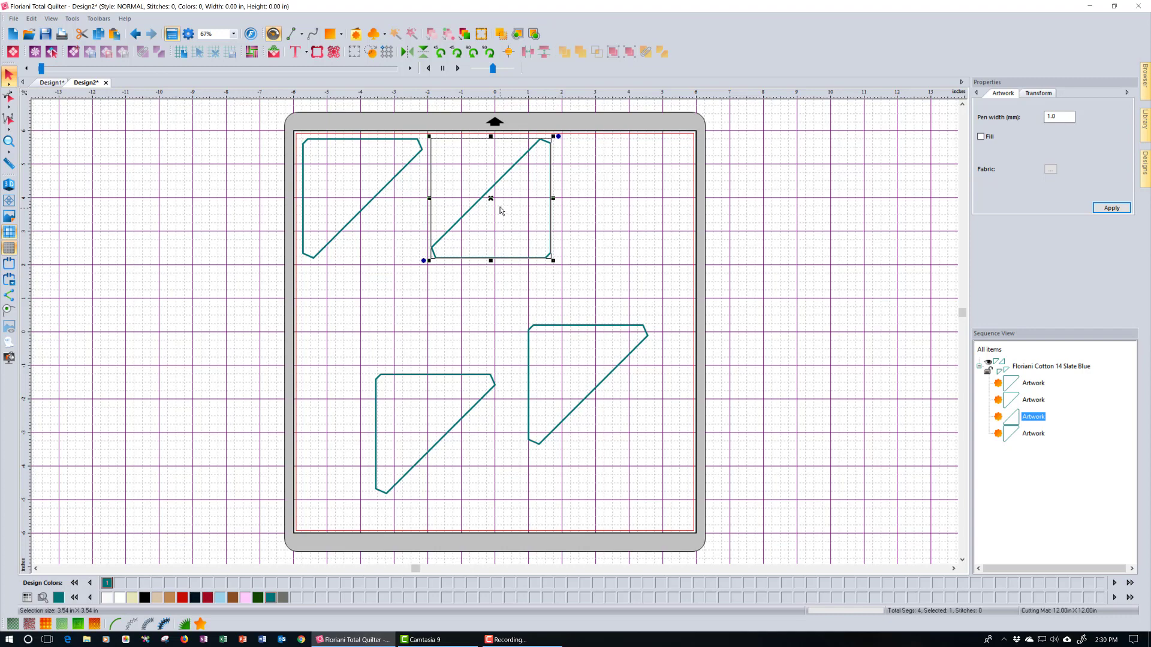
- Nest the rotated triangle outline against the upper-left one and delete the two spare triangles lower on the mat
{"action": "left_click_drag", "start_coordinate": [490, 203], "coordinate": [404, 205]}
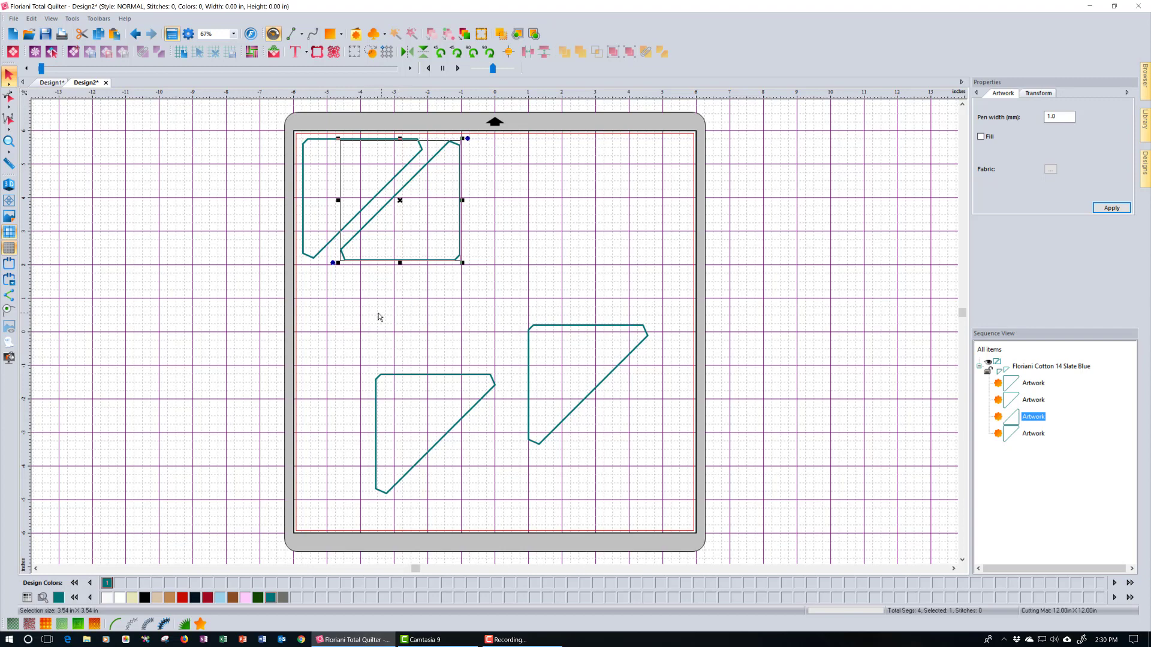
{"action": "left_click_drag", "start_coordinate": [359, 290], "coordinate": [659, 514]}
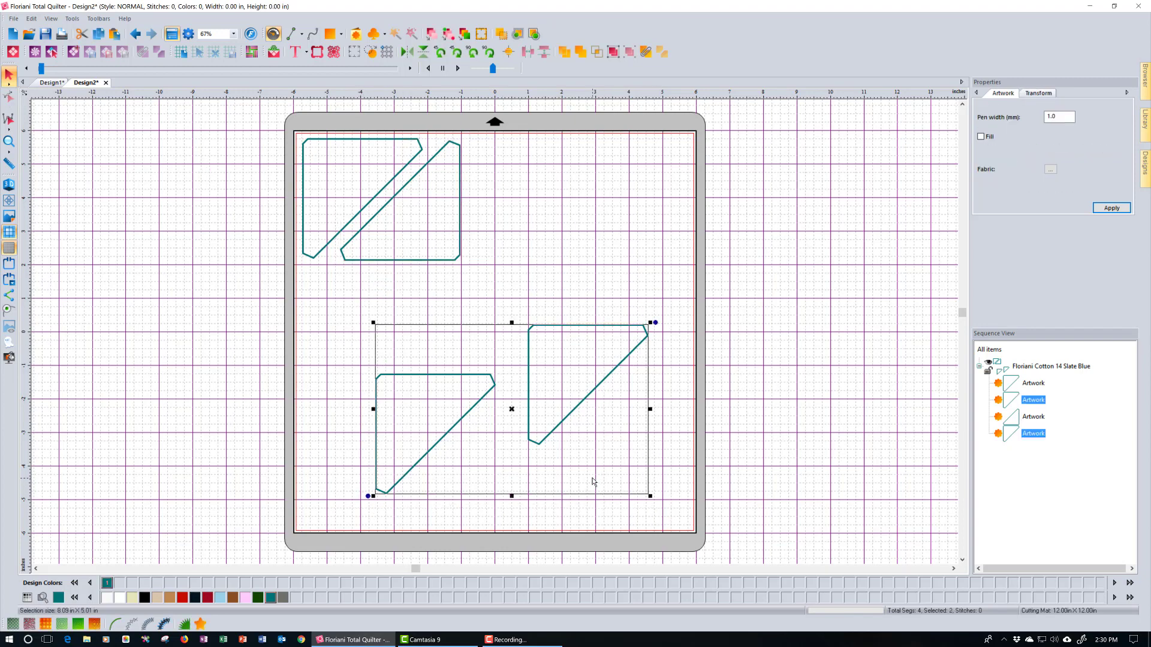
{"action": "key", "text": "Delete"}
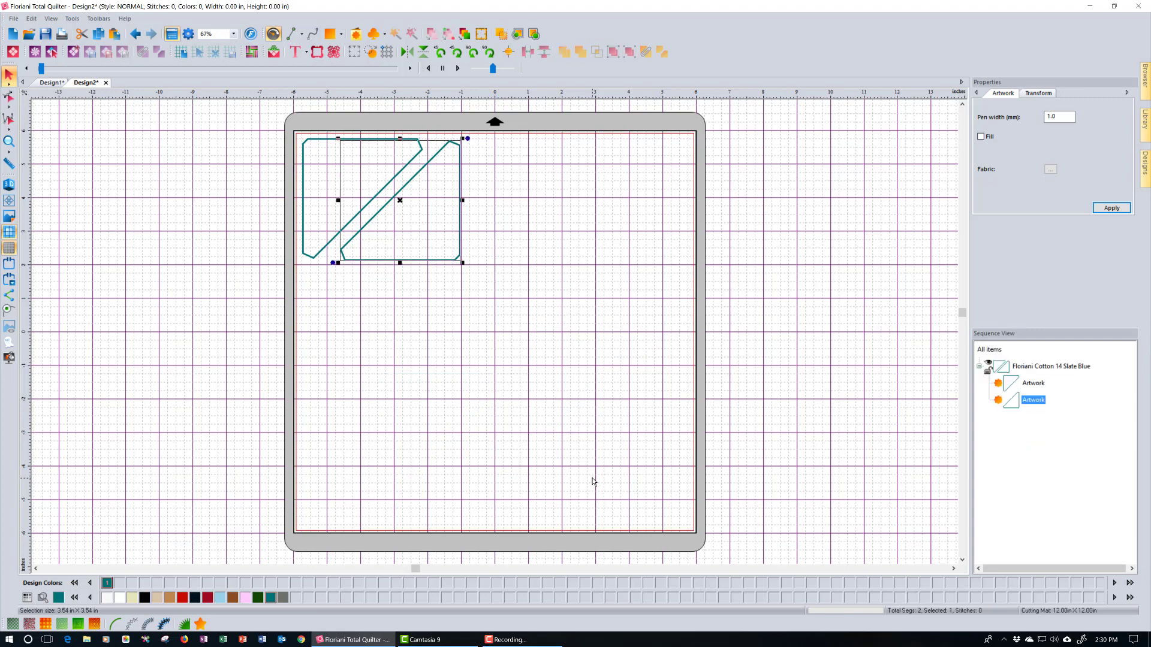
- Duplicate the nested pair of triangle outlines and place the copy beside the original pair along the mat's upper edge
{"action": "left_click", "coordinate": [1039, 368]}
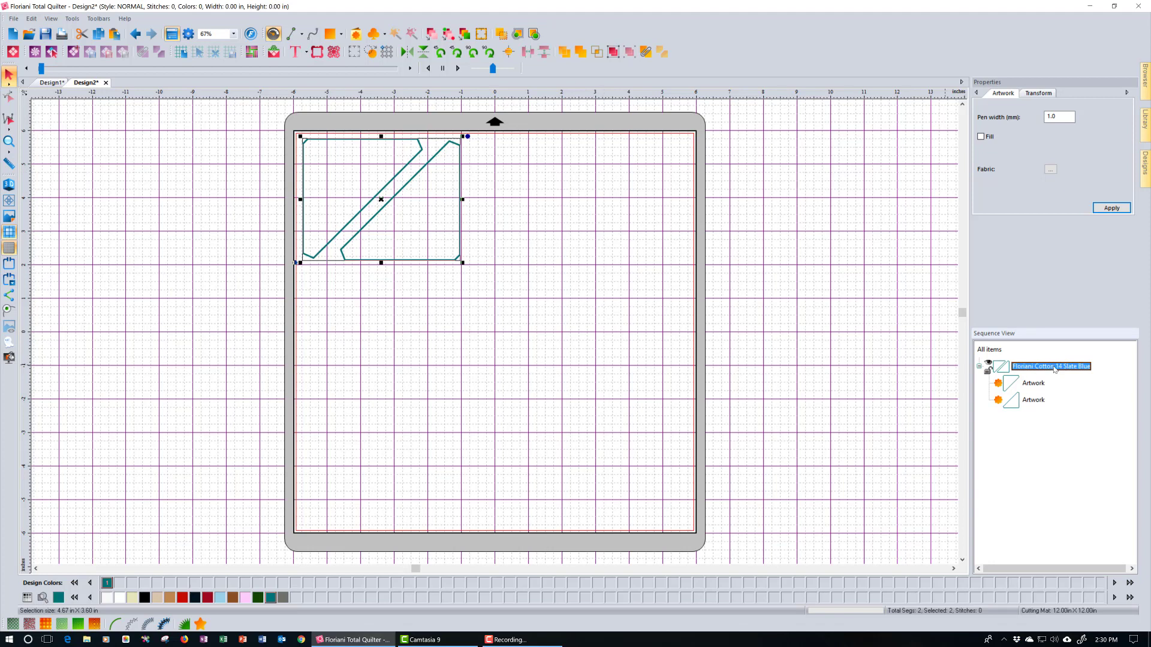
{"action": "left_click", "coordinate": [98, 33]}
{"action": "left_click", "coordinate": [114, 34]}
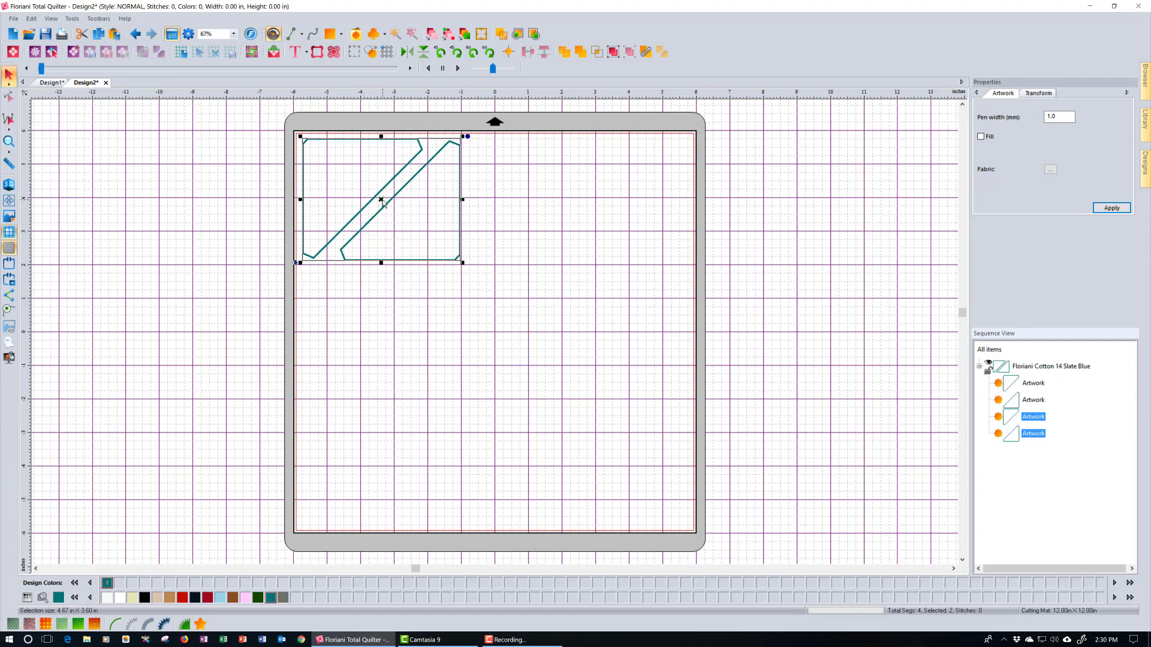
{"action": "left_click_drag", "start_coordinate": [379, 202], "coordinate": [555, 207]}
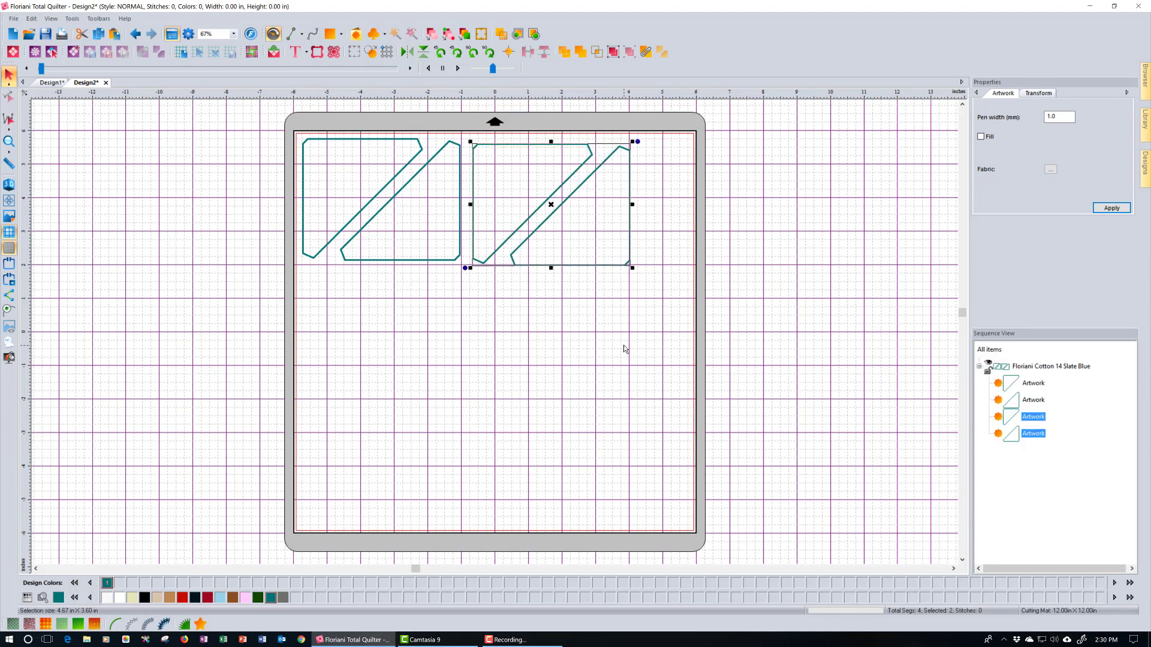
{"action": "left_click", "coordinate": [487, 324]}
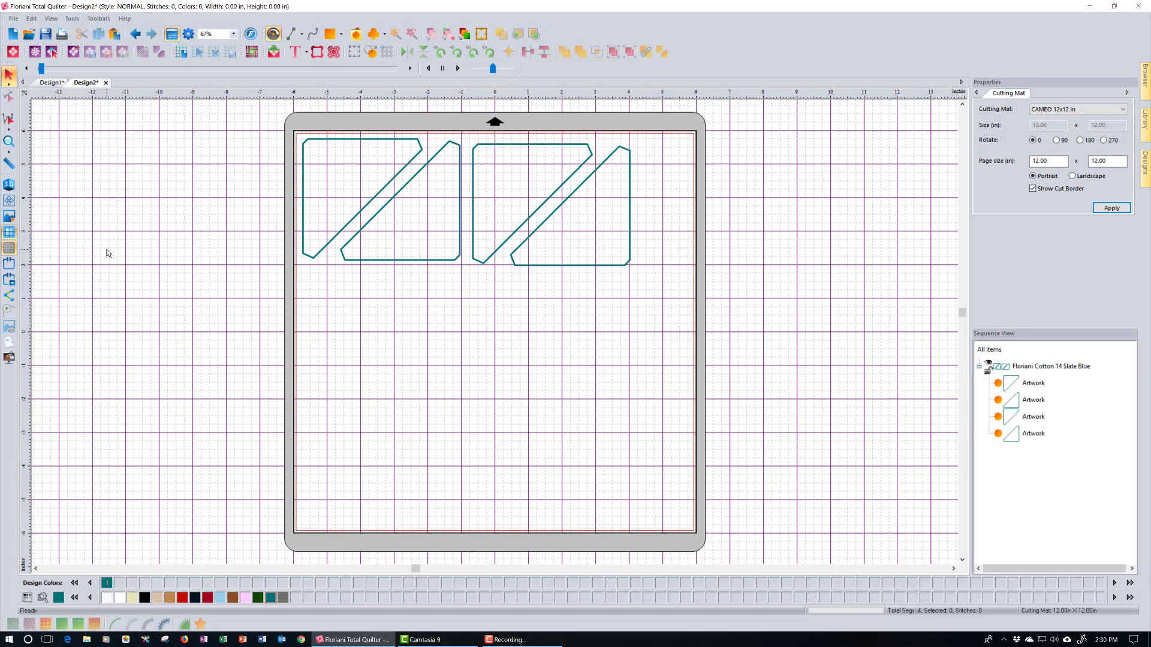
- Examine the file types offered for exporting the artwork, then close the export without saving
{"action": "left_click", "coordinate": [8, 13]}
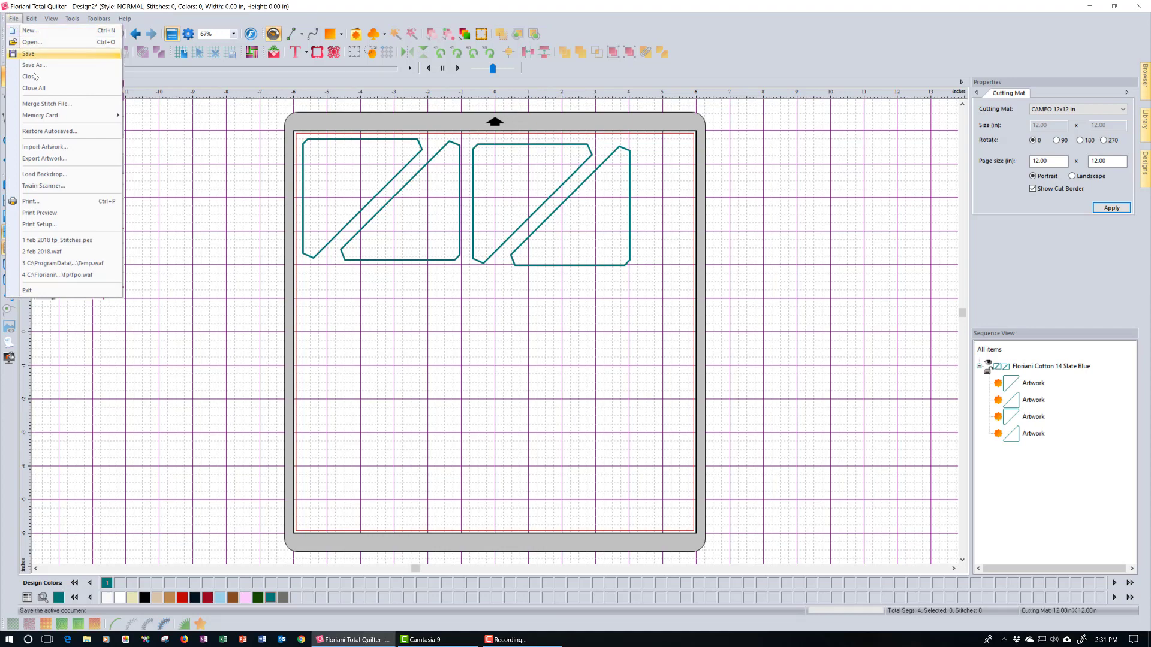
{"action": "left_click", "coordinate": [54, 159]}
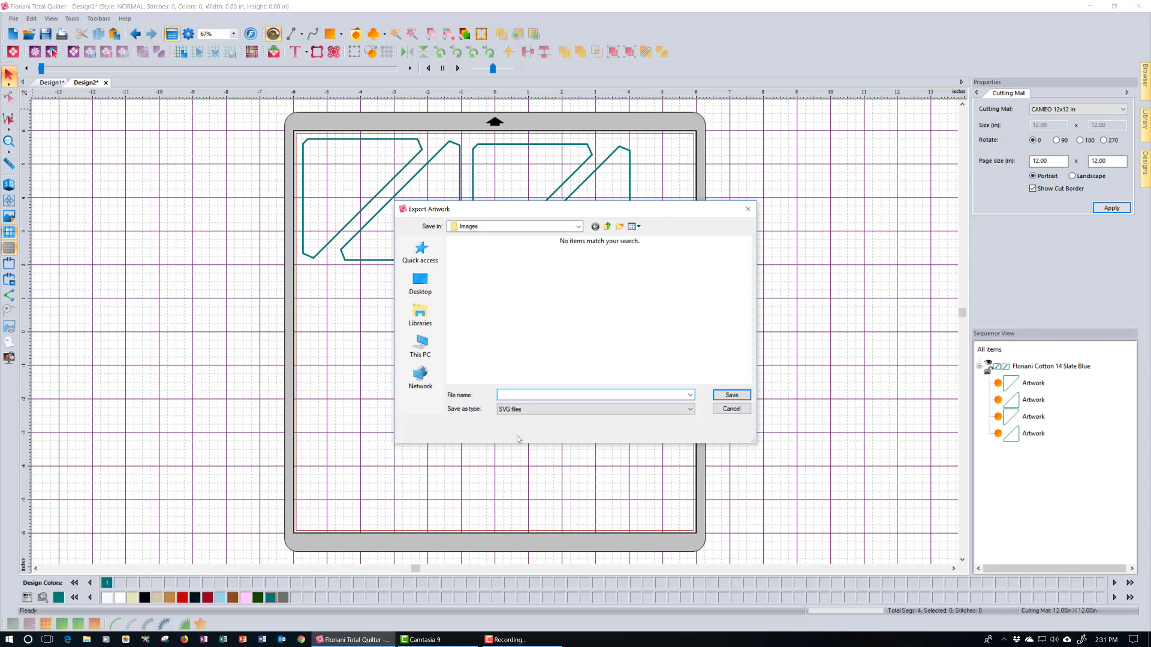
{"action": "left_click", "coordinate": [691, 409]}
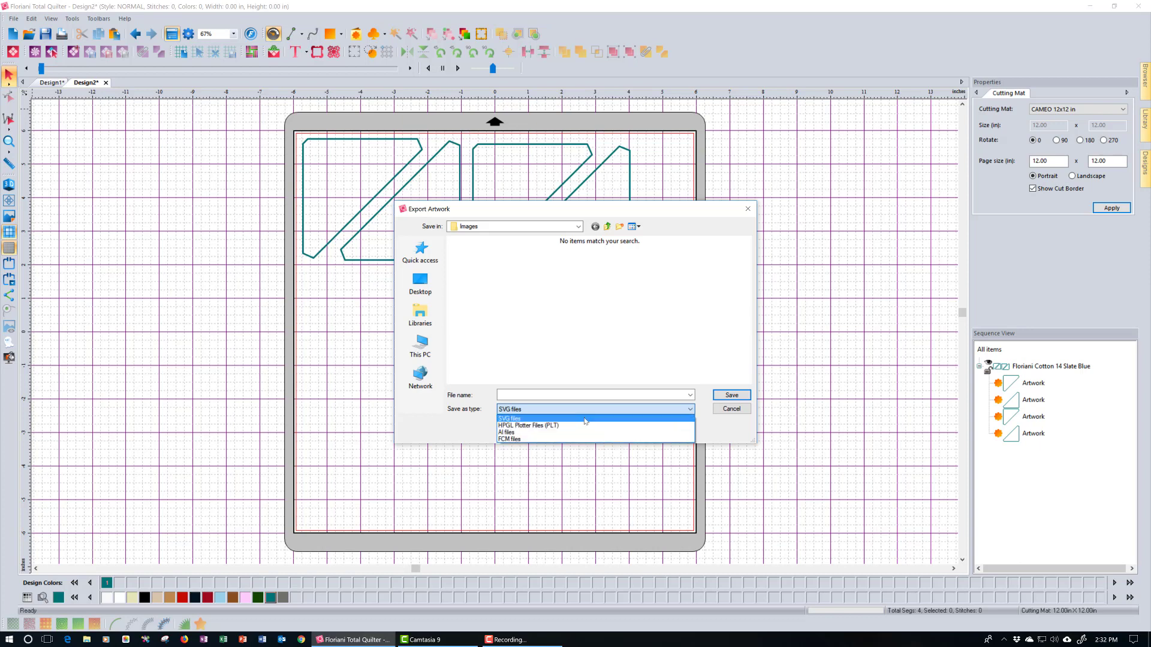
{"action": "left_click", "coordinate": [335, 242]}
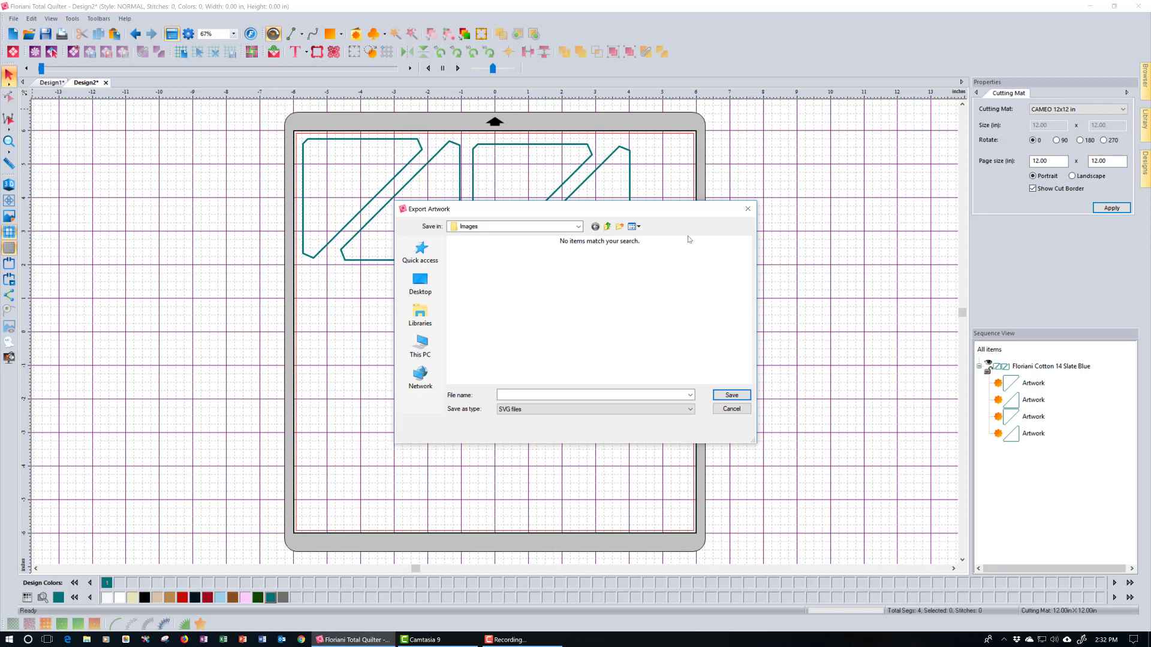
{"action": "left_click", "coordinate": [747, 209]}
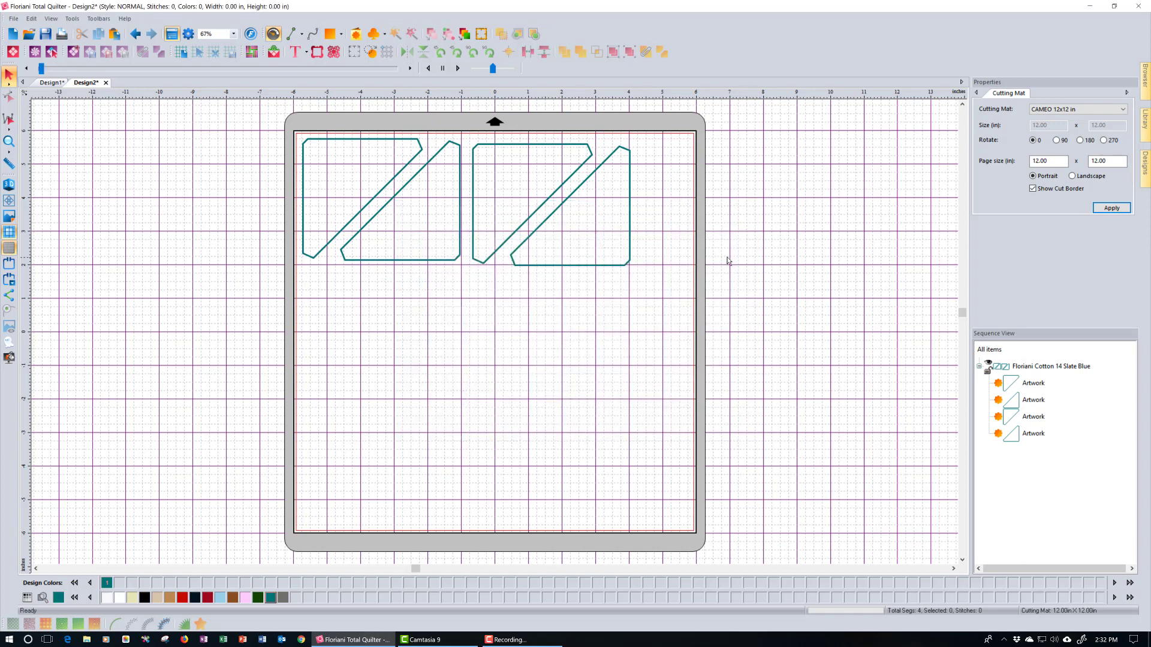
- Send the green triangle from Design1 into a new design of its own
{"action": "left_click", "coordinate": [48, 83]}
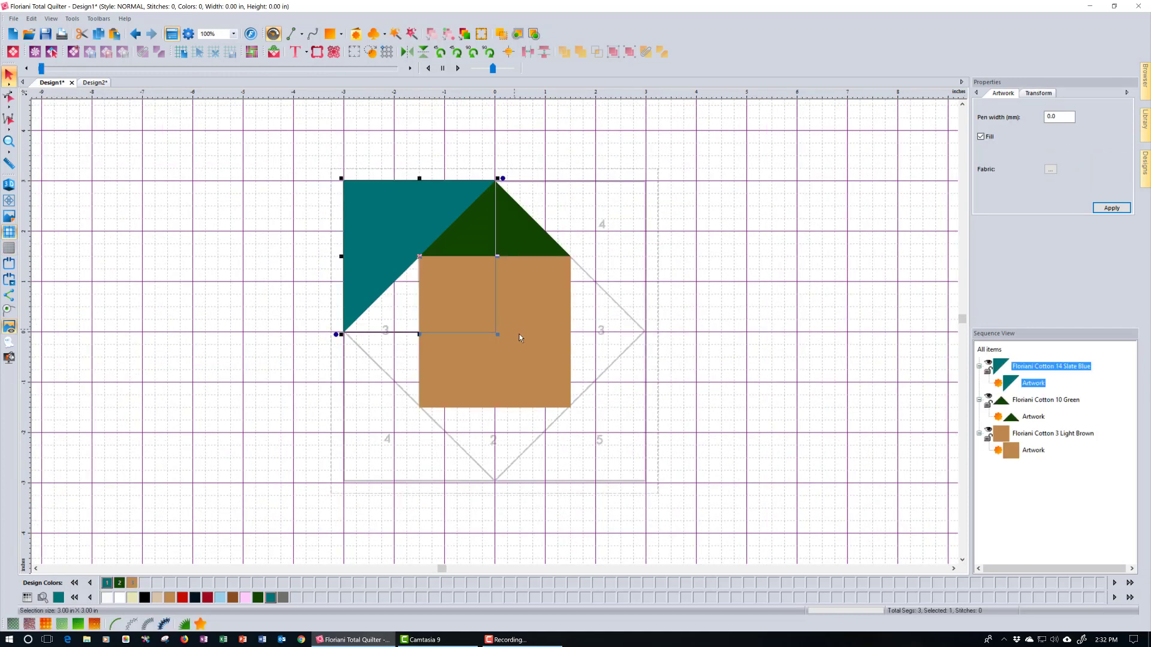
{"action": "left_click", "coordinate": [522, 236]}
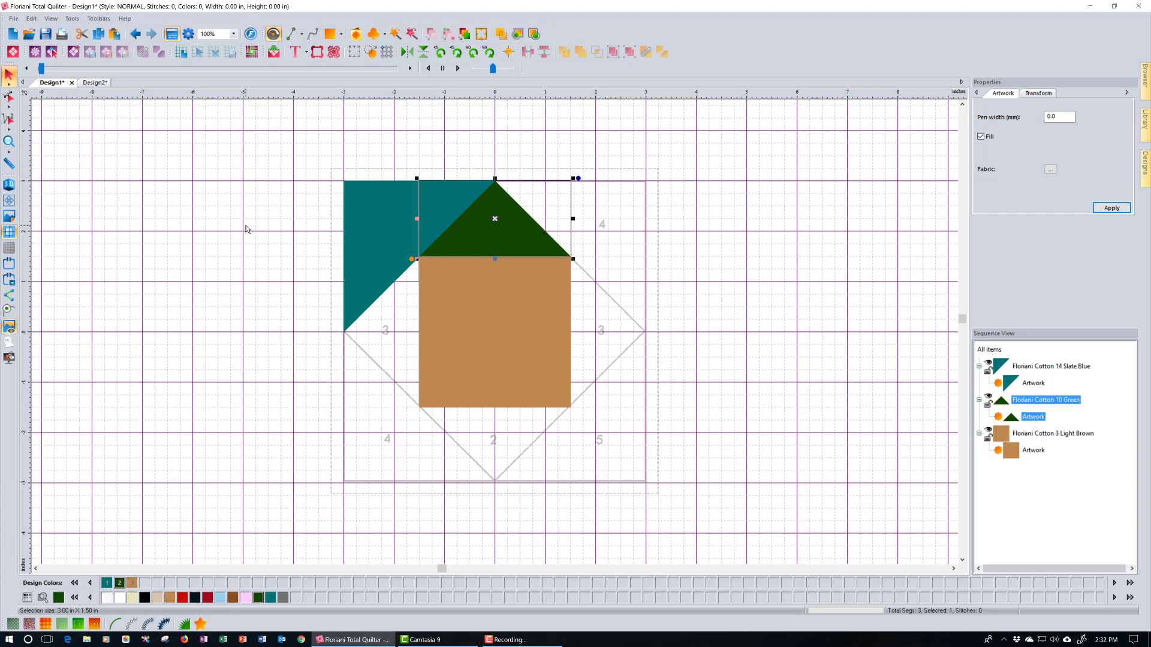
{"action": "left_click", "coordinate": [370, 54]}
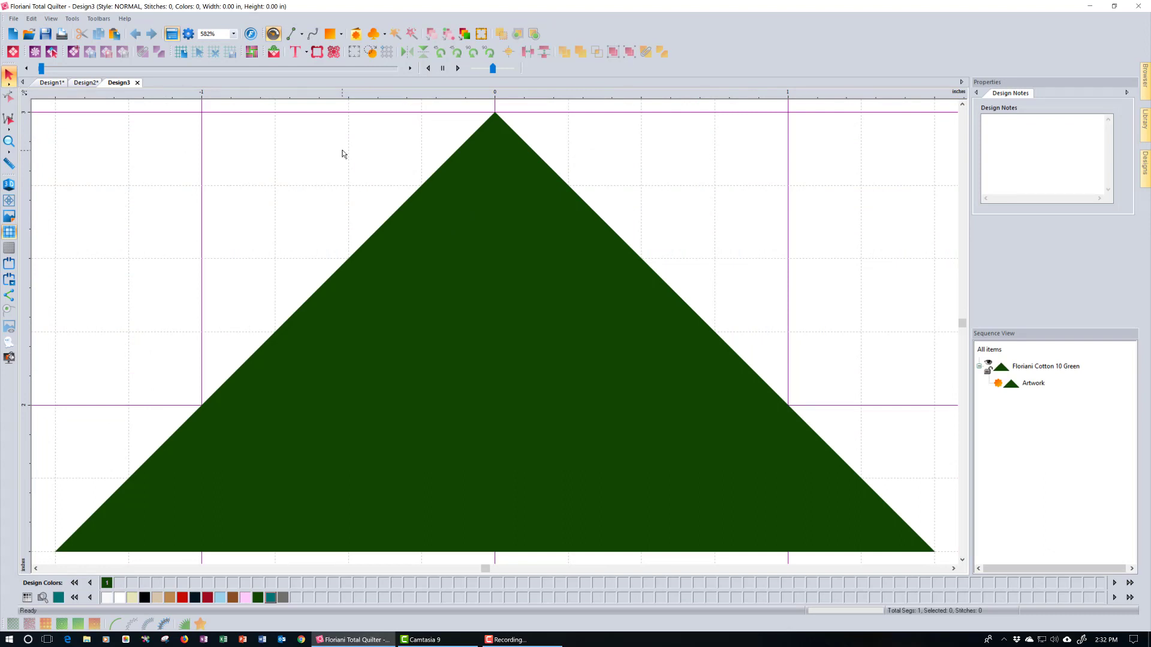
- Replace the green triangle with a seam allowance outline of 0.25 in with beveled corners
{"action": "left_click", "coordinate": [436, 222]}
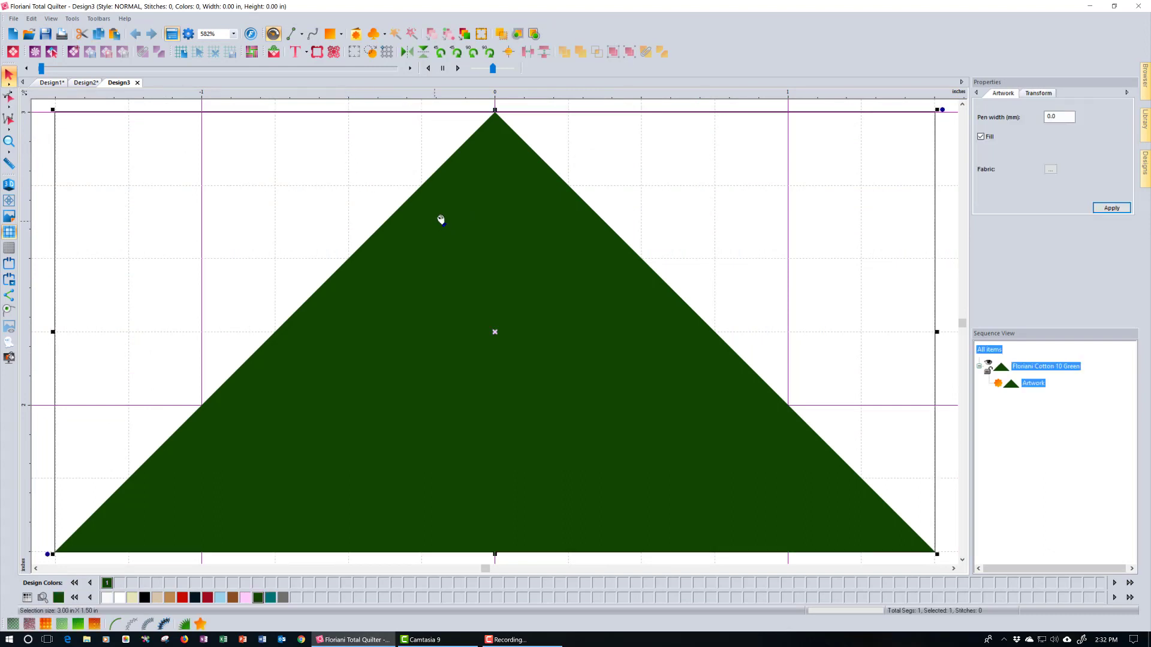
{"action": "left_click", "coordinate": [533, 34]}
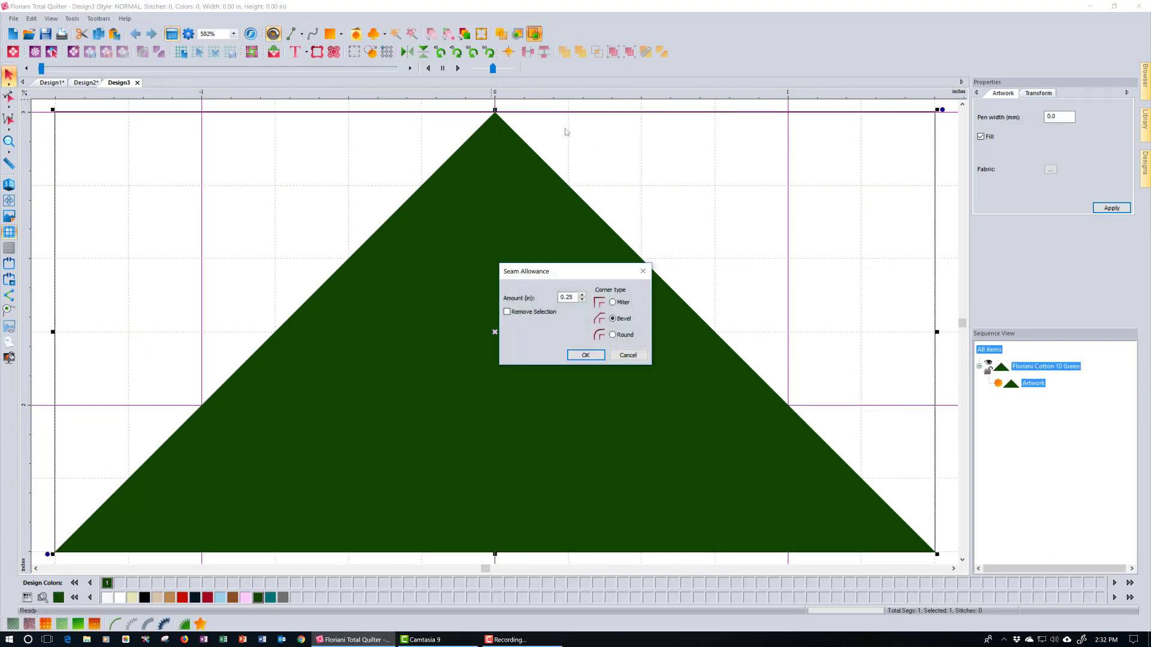
{"action": "left_click", "coordinate": [579, 355]}
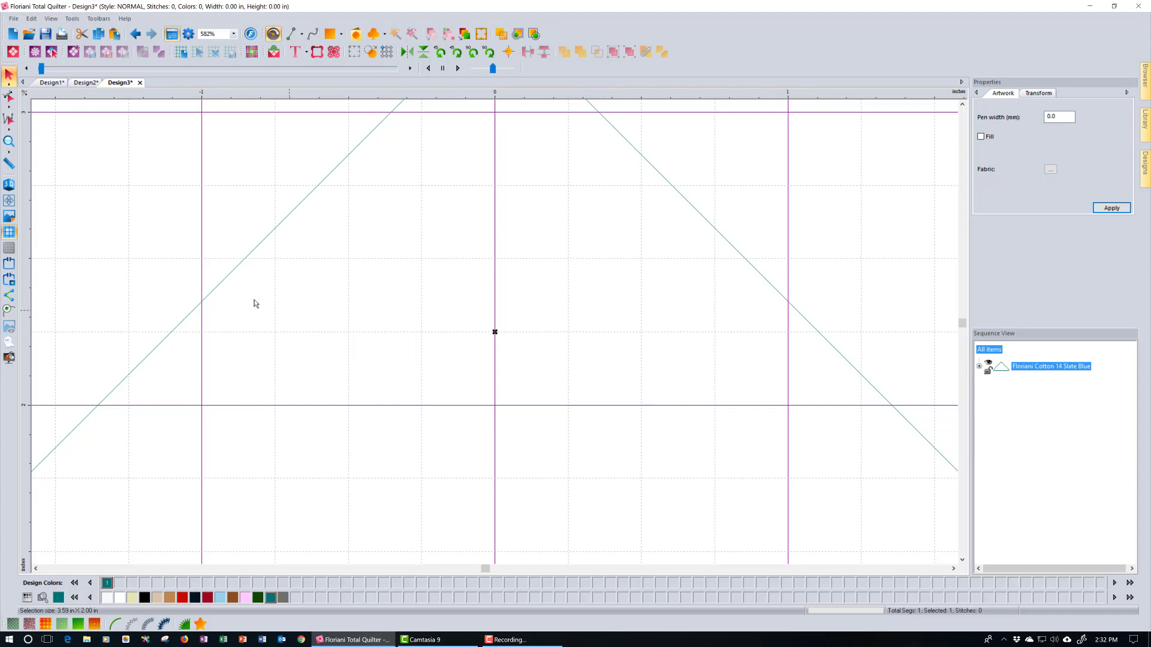
- Fit the new seam allowance outline in view and set its pen width to 1 mm
{"action": "left_click", "coordinate": [9, 142]}
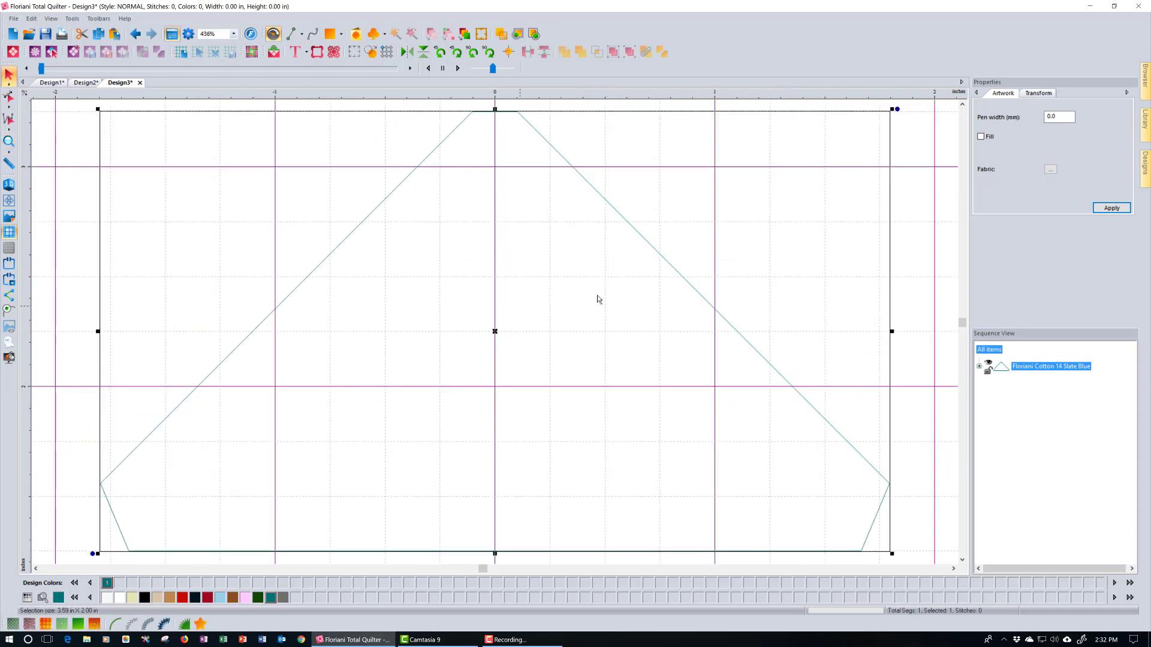
{"action": "double_click", "coordinate": [1055, 116]}
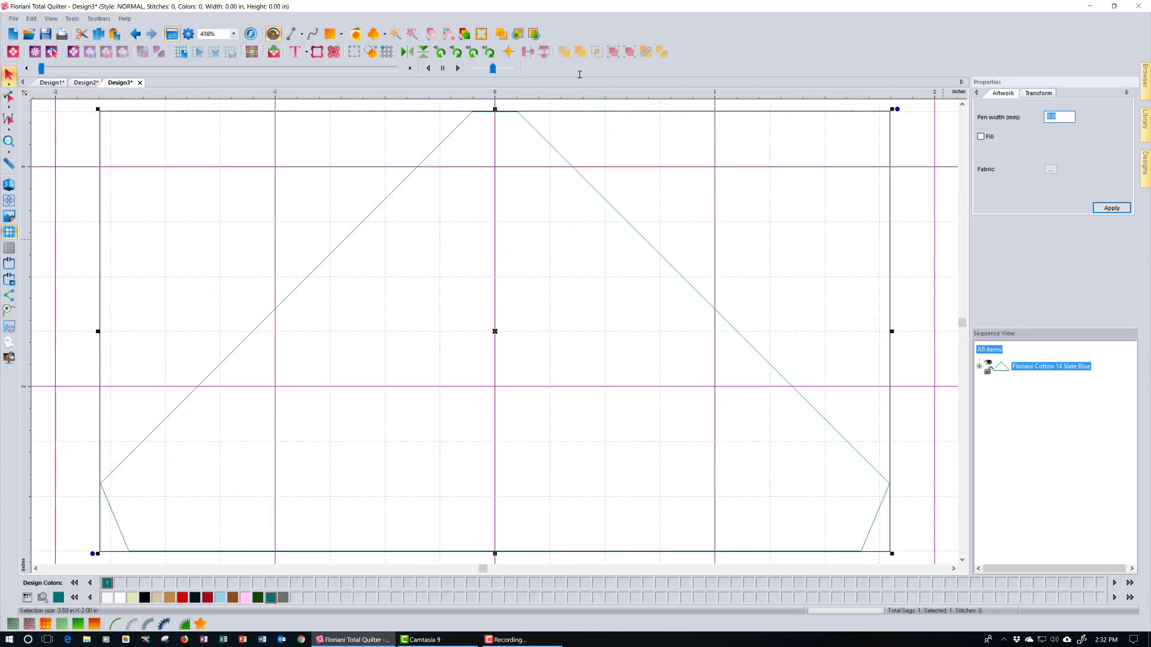
{"action": "type", "text": "1"}
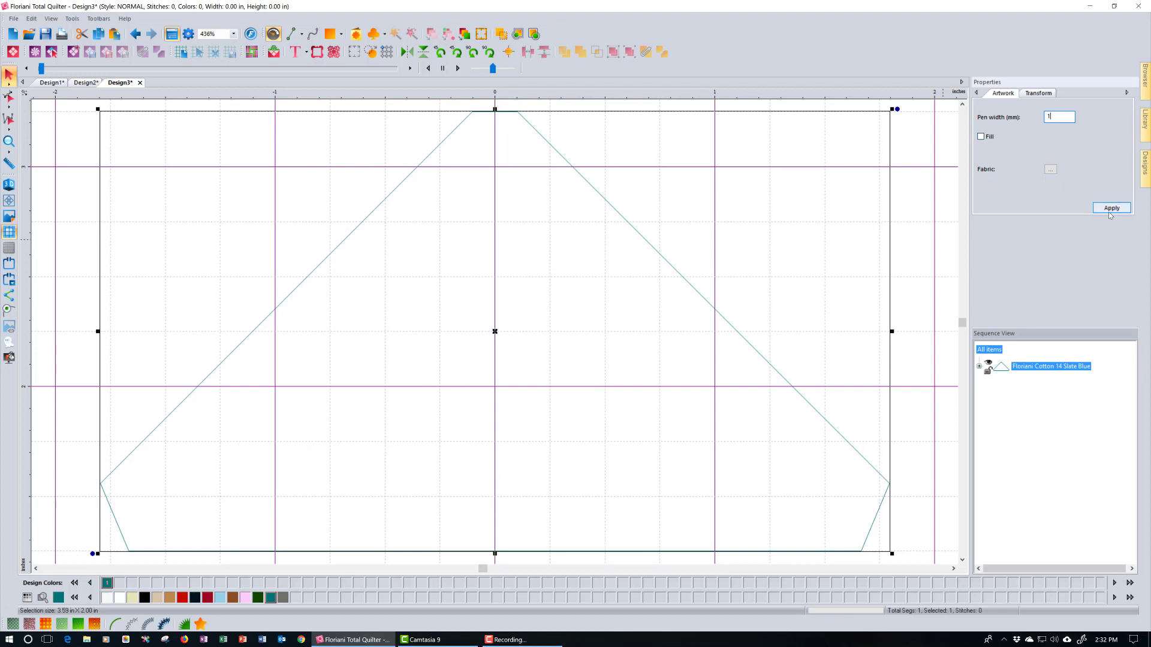
{"action": "key", "text": "Return"}
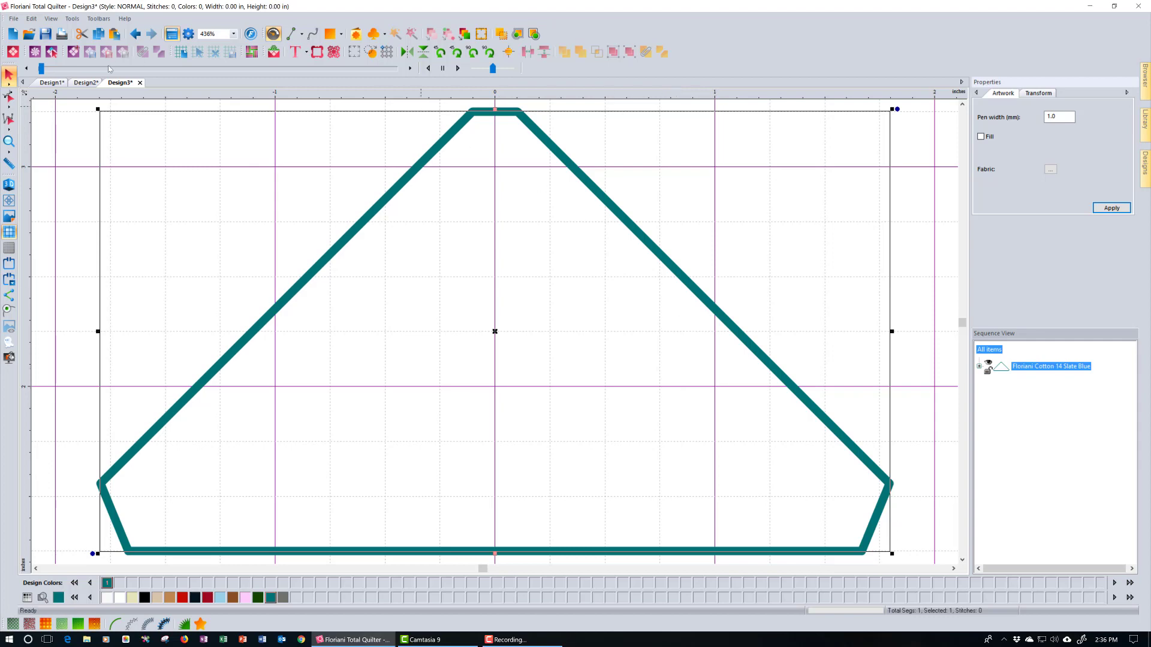
- Set the cutting mat's page size in Design2 to 8.5 x 11 in
{"action": "left_click", "coordinate": [83, 83]}
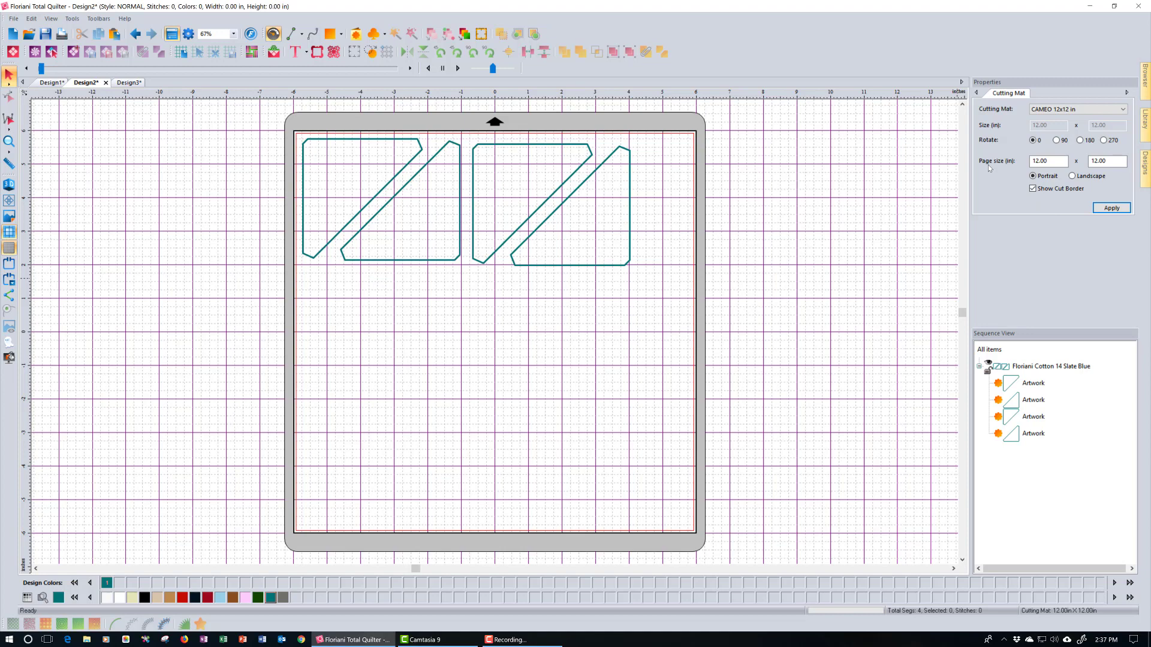
{"action": "left_click_drag", "start_coordinate": [1047, 161], "coordinate": [1026, 165]}
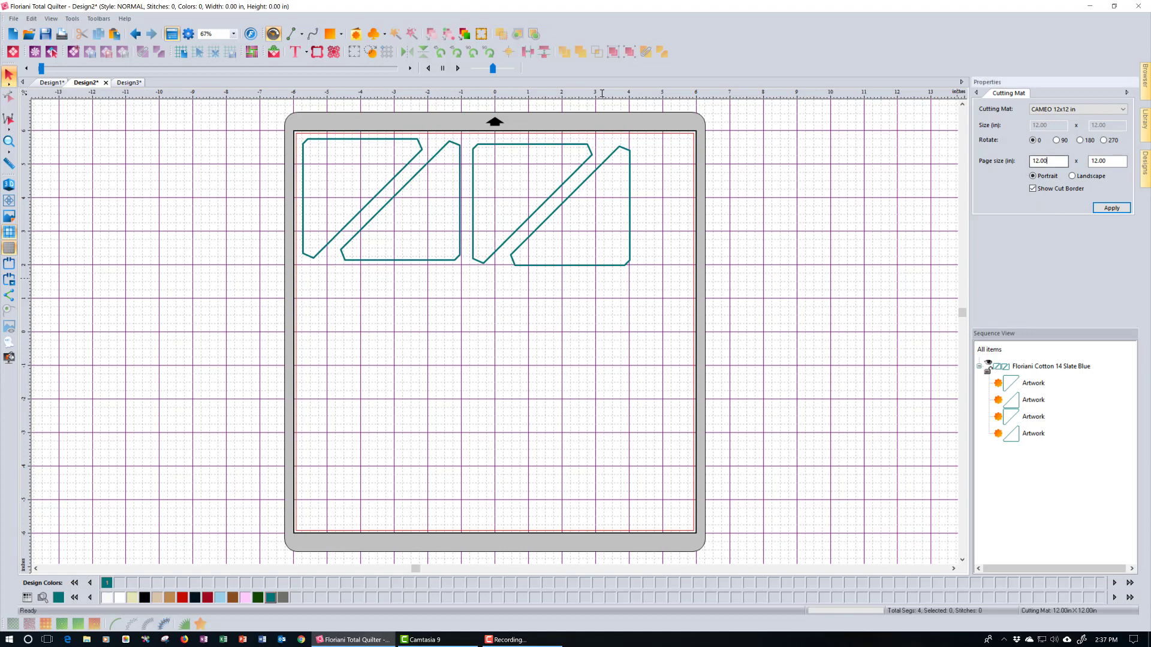
{"action": "type", "text": "8.5"}
{"action": "left_click_drag", "start_coordinate": [1127, 159], "coordinate": [1089, 161]}
{"action": "type", "text": "11"}
{"action": "left_click", "coordinate": [1112, 208]}
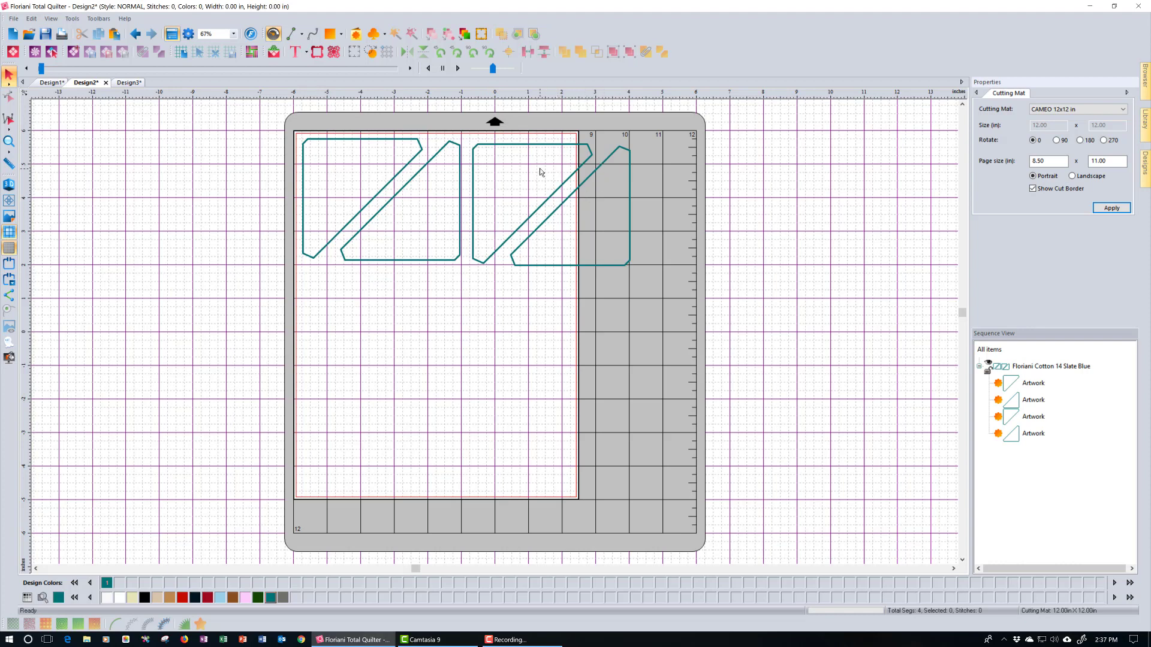
- Move the triangle pair that overhangs the page to directly below the other pair
{"action": "left_click_drag", "start_coordinate": [468, 153], "coordinate": [639, 287]}
{"action": "left_click", "coordinate": [519, 311]}
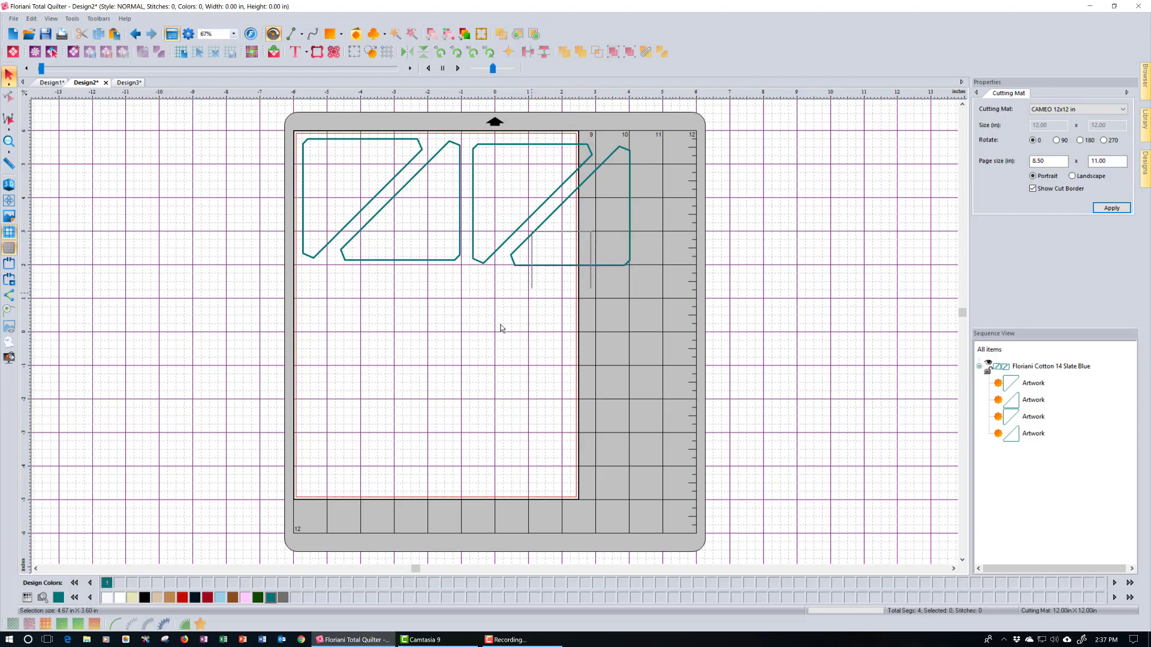
{"action": "left_click_drag", "start_coordinate": [471, 141], "coordinate": [634, 290]}
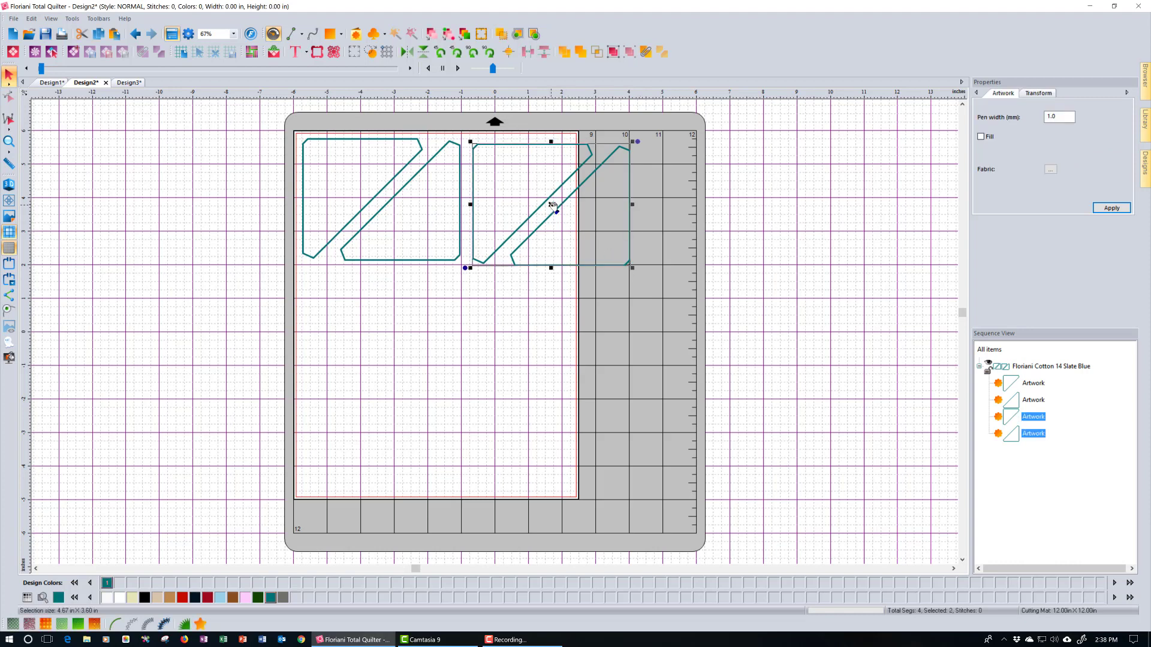
{"action": "left_click_drag", "start_coordinate": [552, 205], "coordinate": [395, 343]}
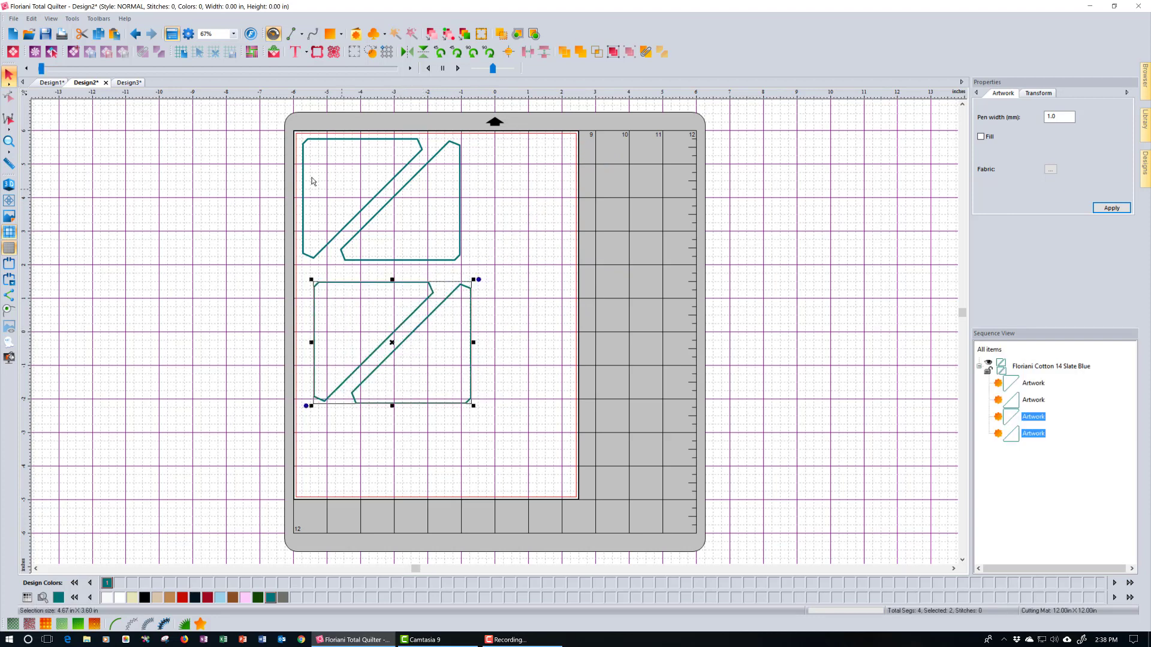
- Shift the upper triangle pair slightly down and right so it lines up above the lower pair
{"action": "left_click_drag", "start_coordinate": [301, 135], "coordinate": [475, 271]}
{"action": "left_click_drag", "start_coordinate": [470, 268], "coordinate": [470, 269]}
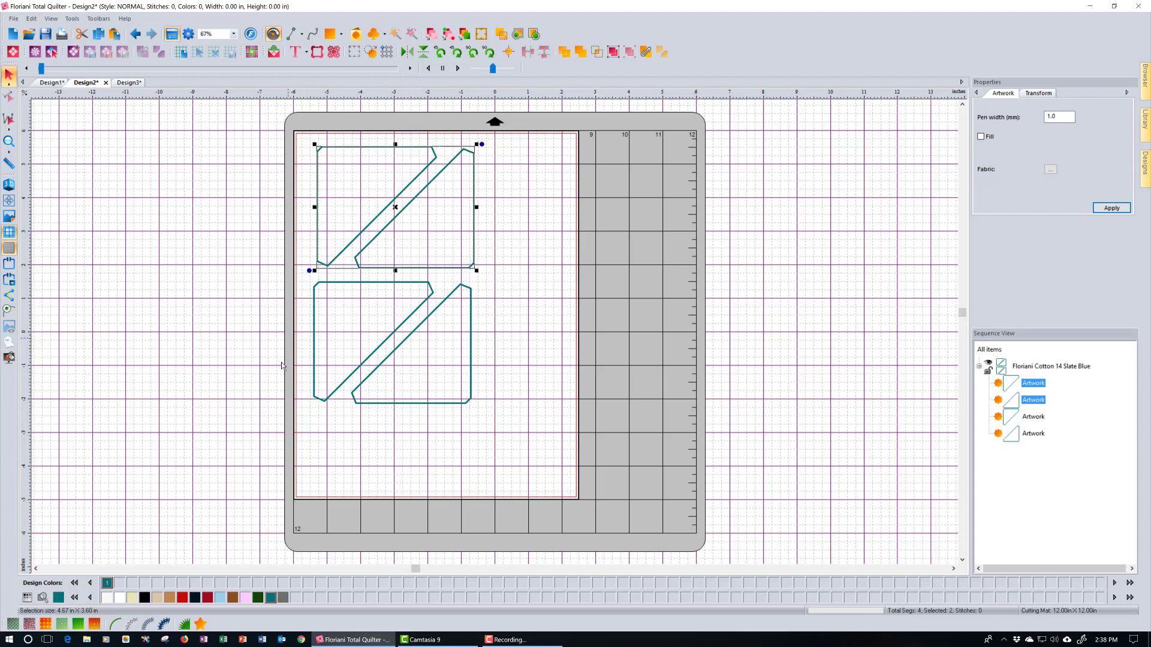
{"action": "left_click", "coordinate": [362, 452]}
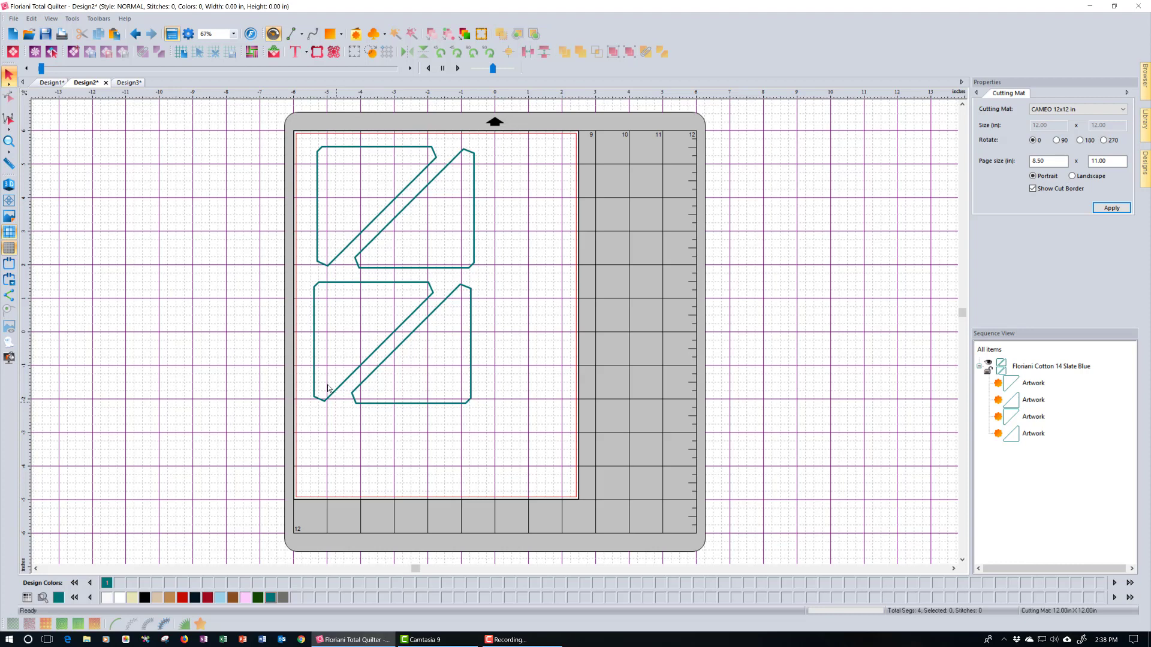
- Copy the outlined triangle from Design3 into Design2 and place it below the lower triangle pair
{"action": "left_click", "coordinate": [129, 83]}
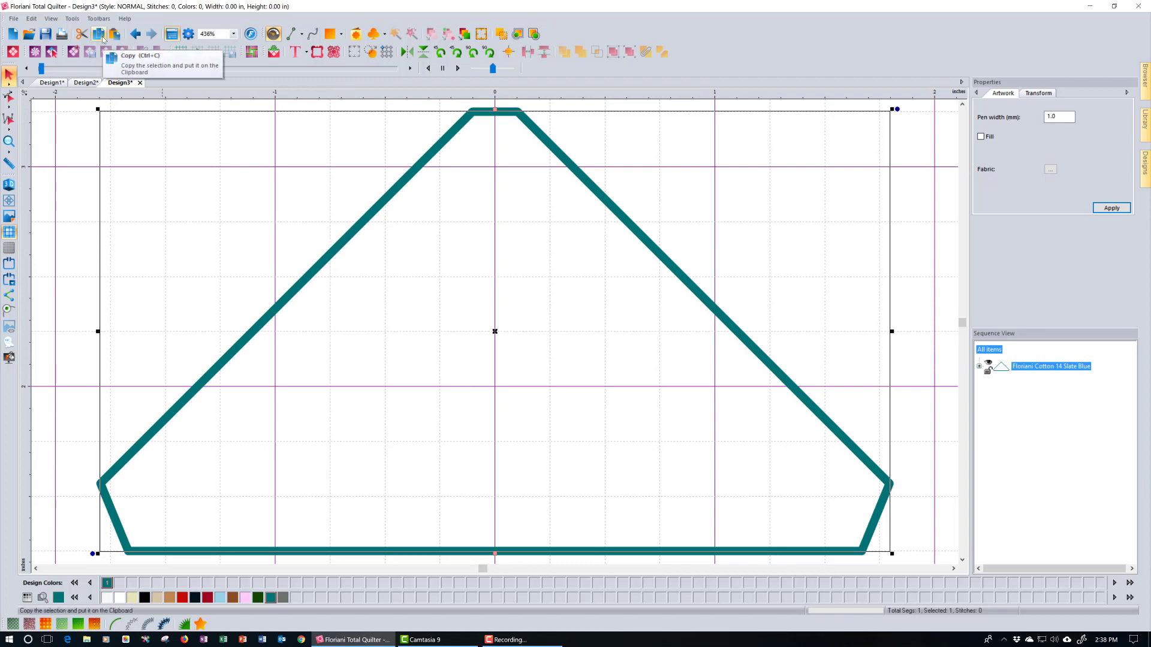
{"action": "left_click", "coordinate": [86, 84]}
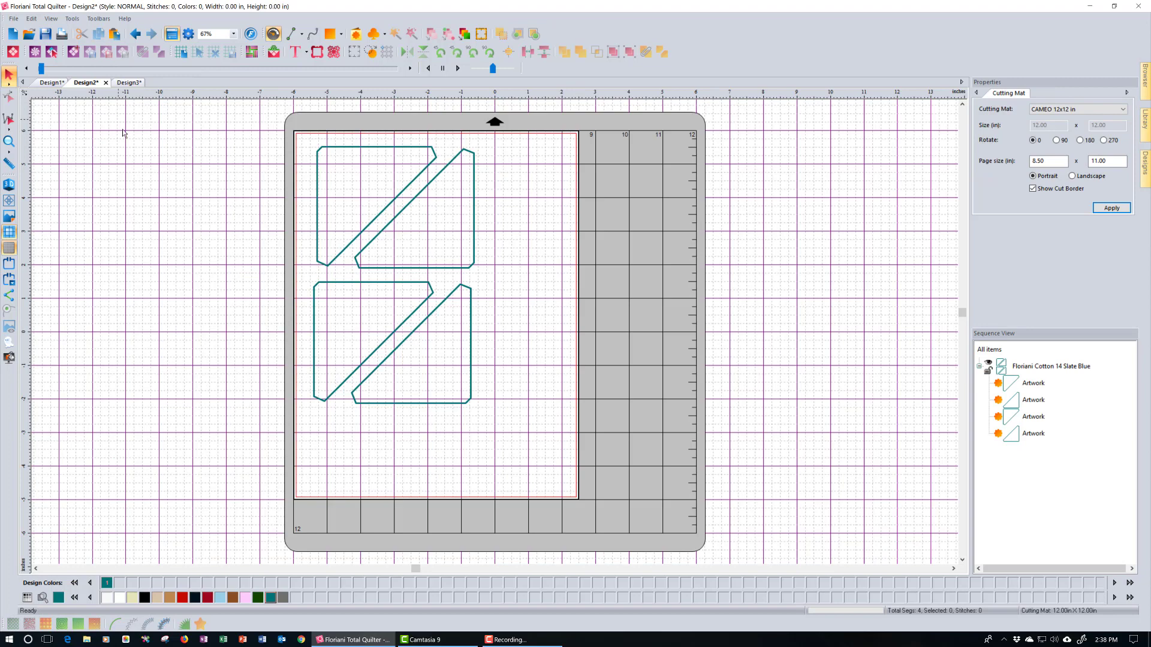
{"action": "left_click", "coordinate": [115, 33]}
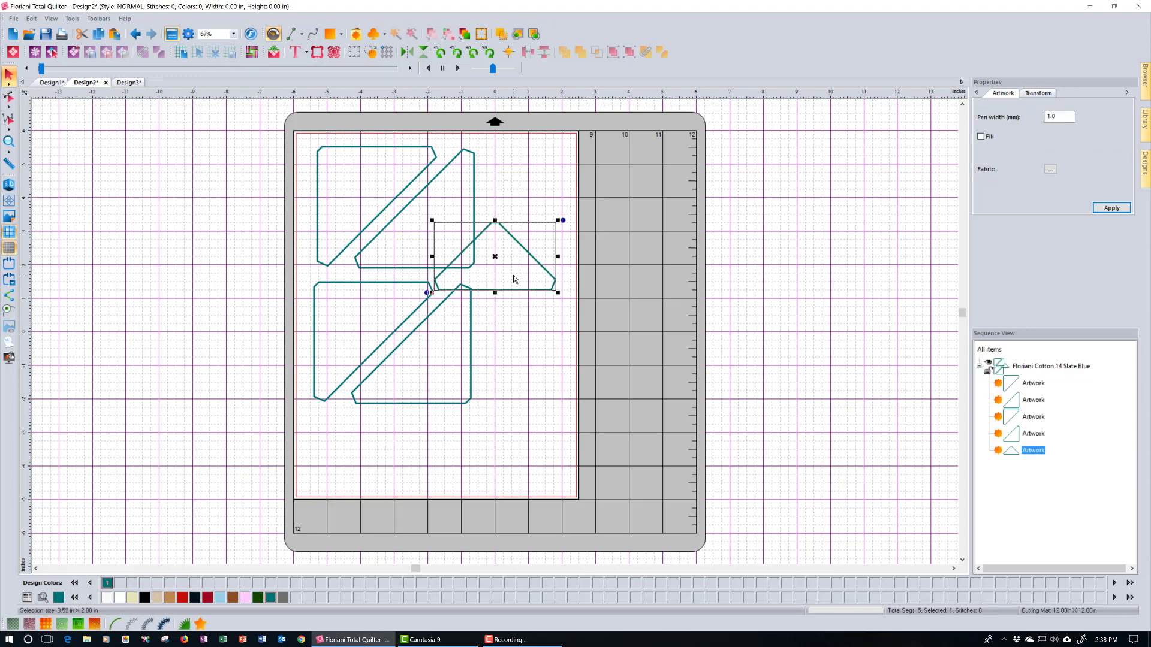
{"action": "left_click_drag", "start_coordinate": [495, 258], "coordinate": [362, 449]}
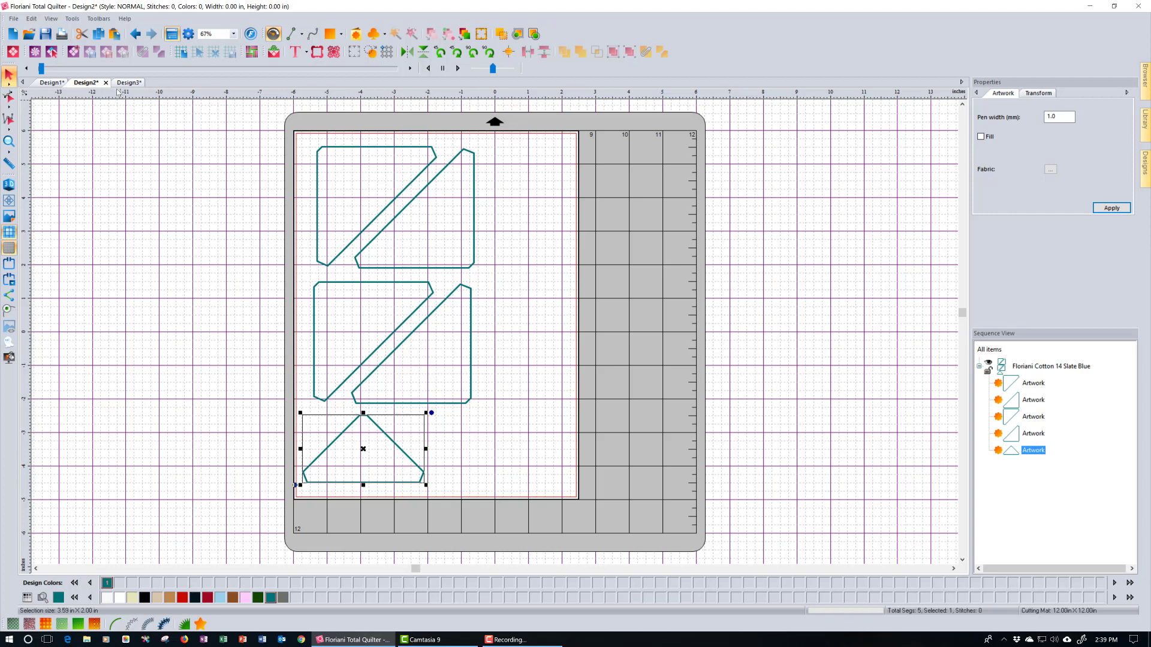
- Paste three more copies of the small triangle and place one beside the first along the page's lower edge
{"action": "left_click", "coordinate": [115, 34]}
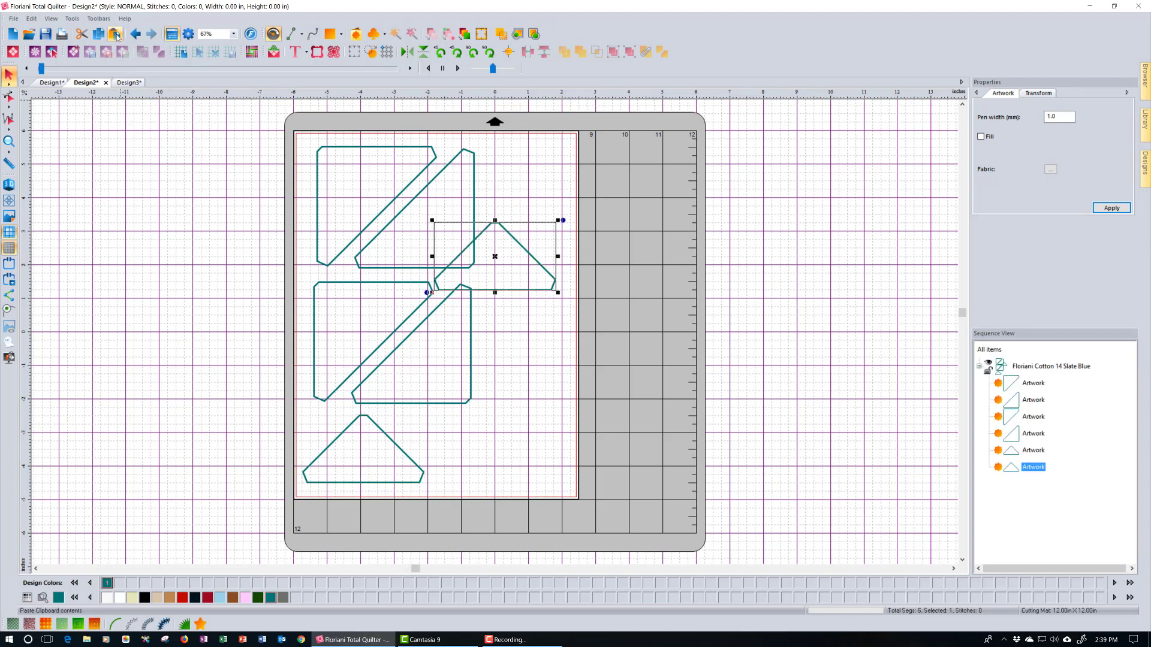
{"action": "left_click", "coordinate": [115, 34]}
{"action": "left_click", "coordinate": [115, 35]}
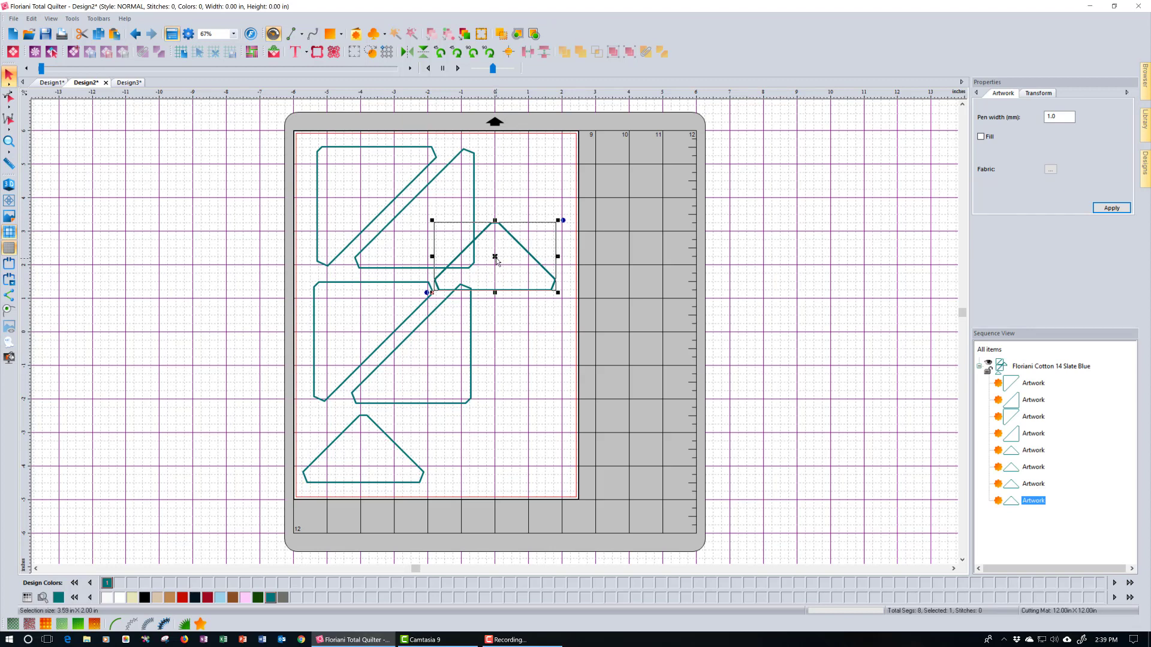
{"action": "left_click_drag", "start_coordinate": [496, 258], "coordinate": [502, 451]}
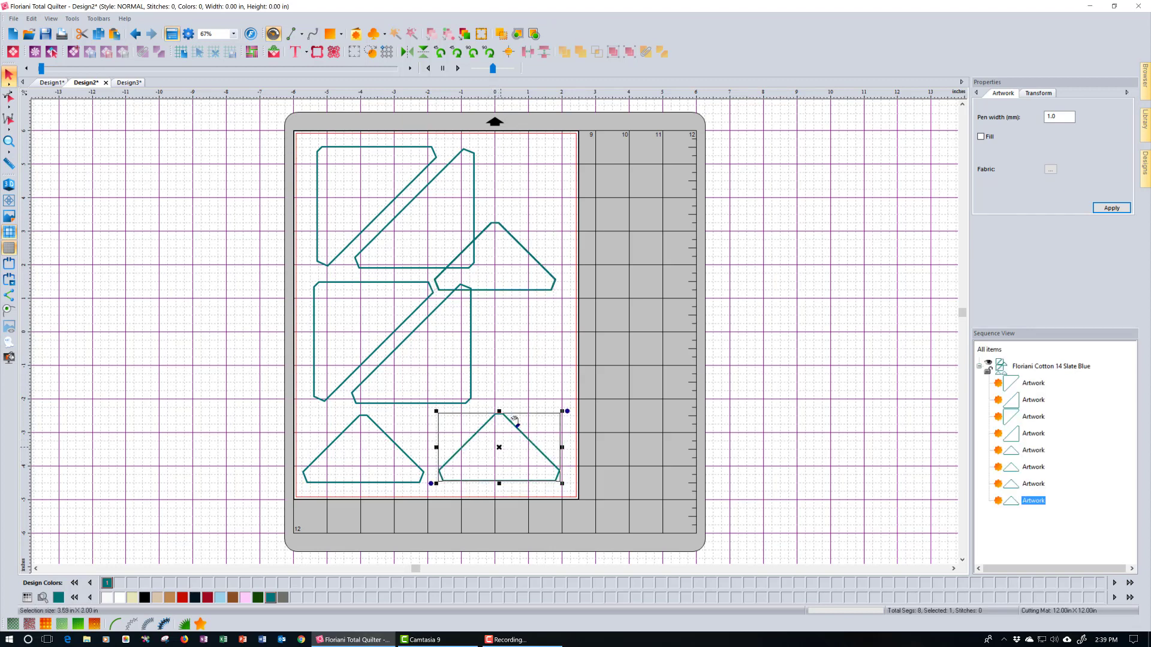
- Rotate one of the remaining small triangles 90 degrees counterclockwise and place it right of the upper triangle pair
{"action": "left_click", "coordinate": [519, 290]}
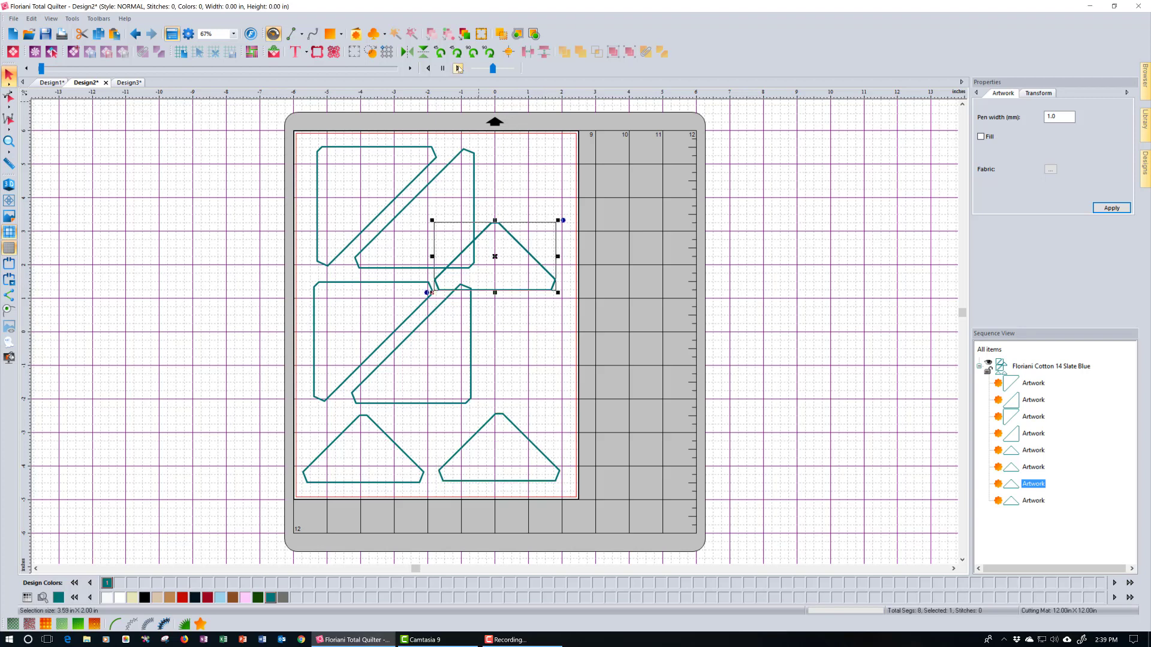
{"action": "left_click", "coordinate": [474, 55]}
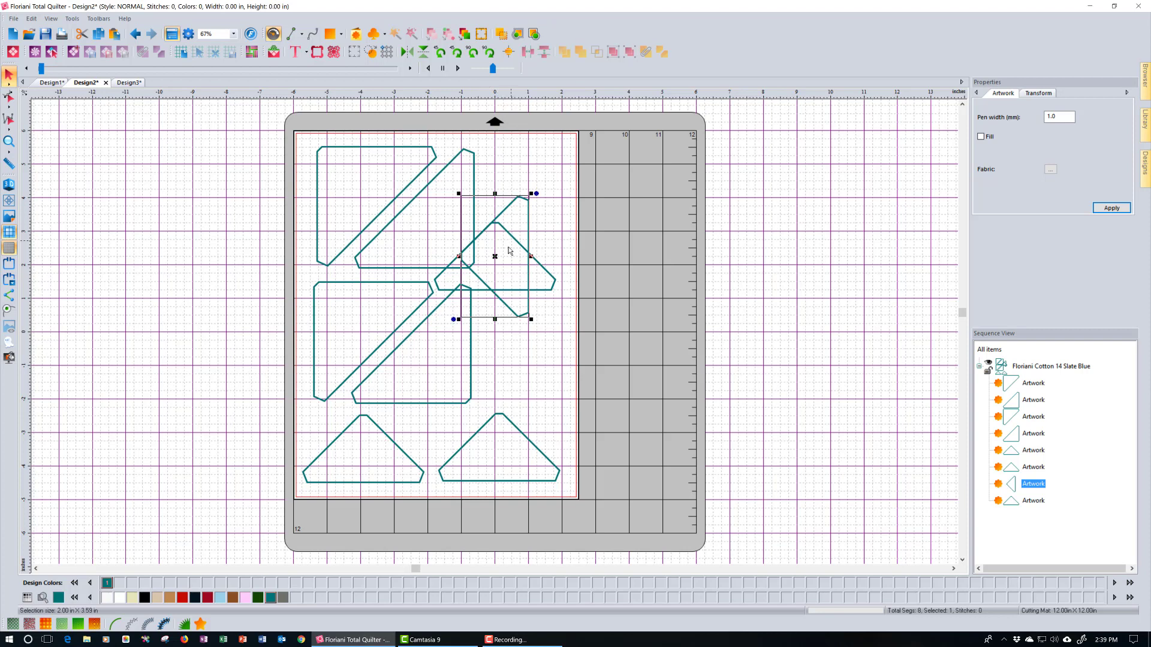
{"action": "left_click_drag", "start_coordinate": [497, 258], "coordinate": [523, 210]}
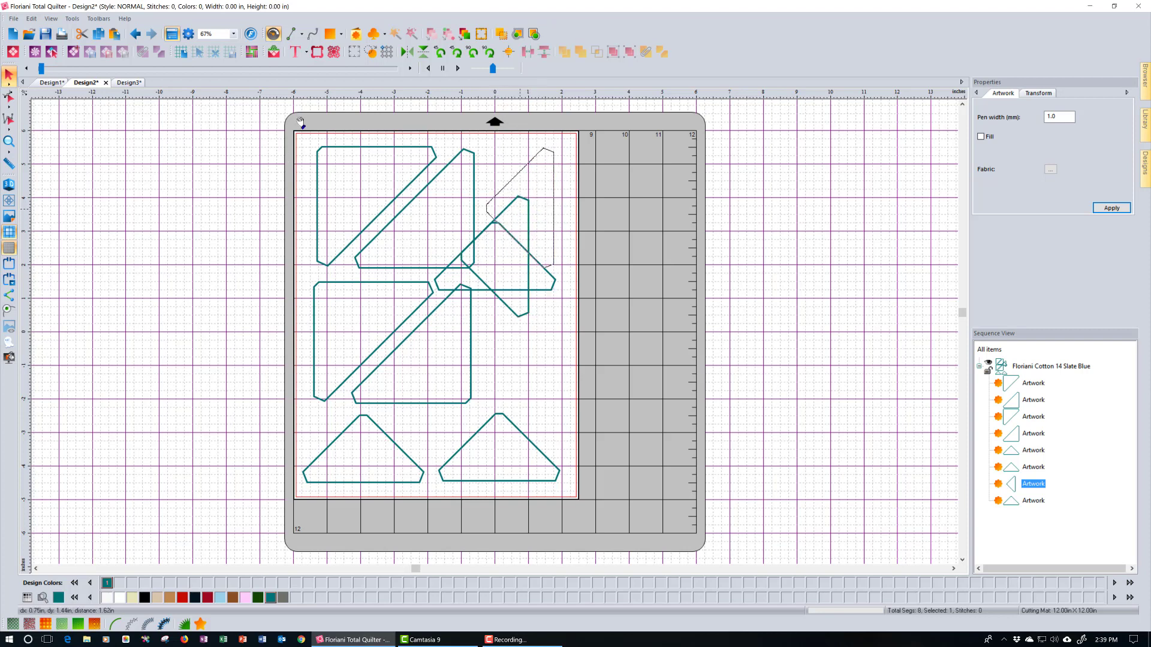
- Rotate the last small triangle 90 degrees counterclockwise and place it right of the lower triangle pair
{"action": "left_click", "coordinate": [501, 290]}
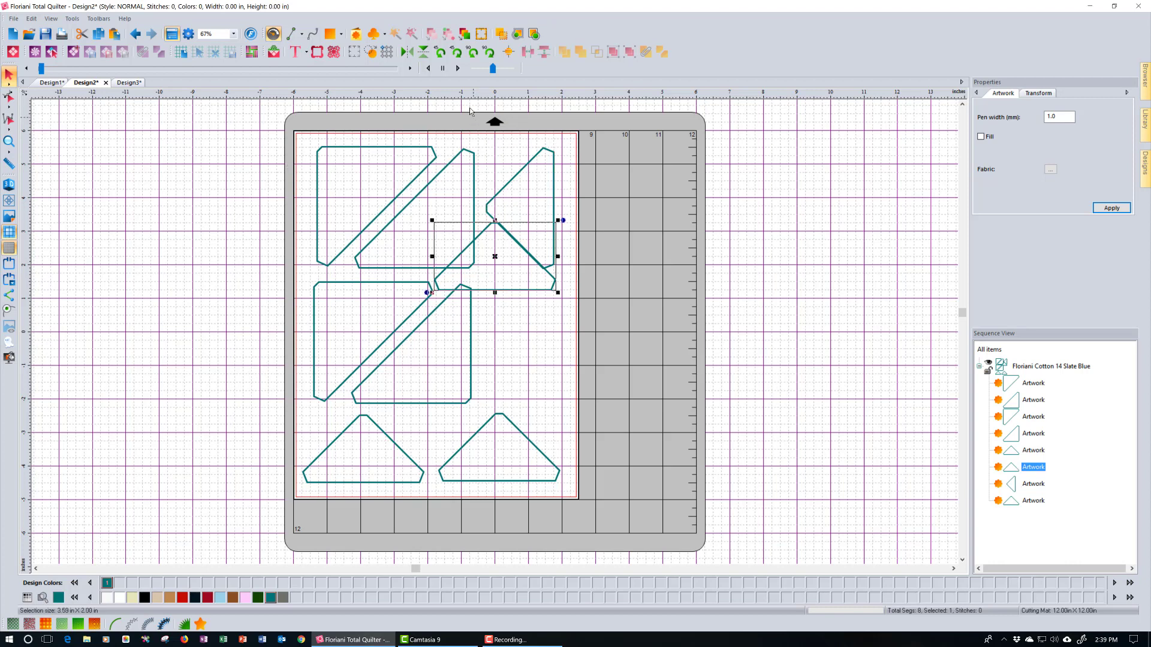
{"action": "left_click", "coordinate": [473, 52]}
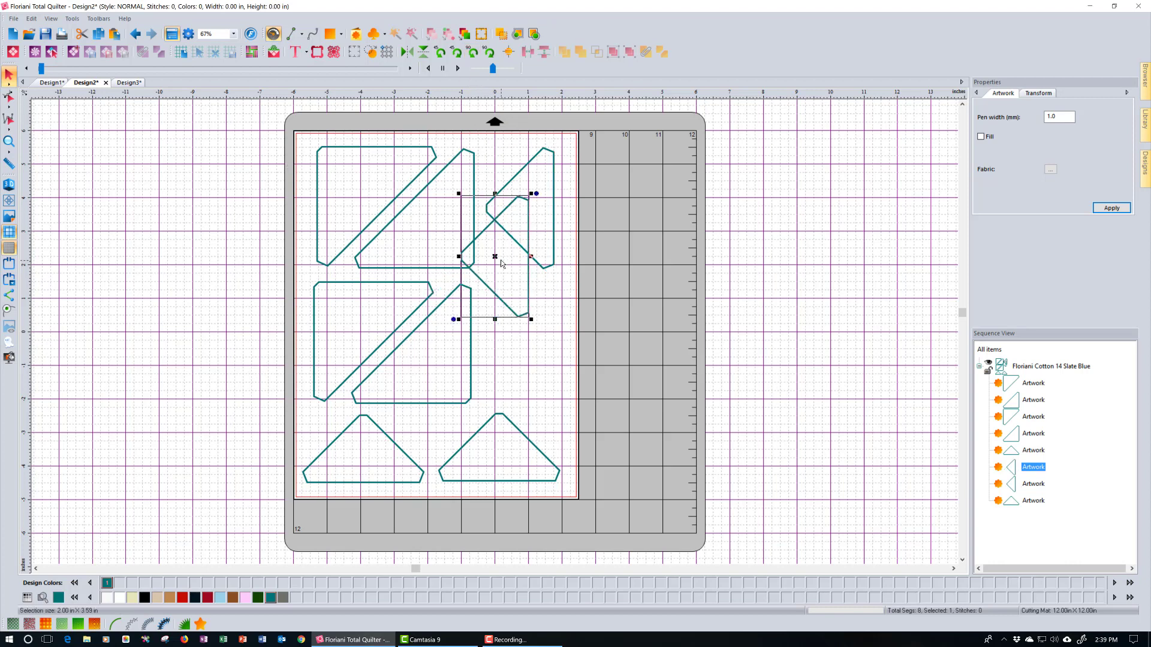
{"action": "left_click_drag", "start_coordinate": [496, 260], "coordinate": [538, 364]}
{"action": "left_click", "coordinate": [760, 374]}
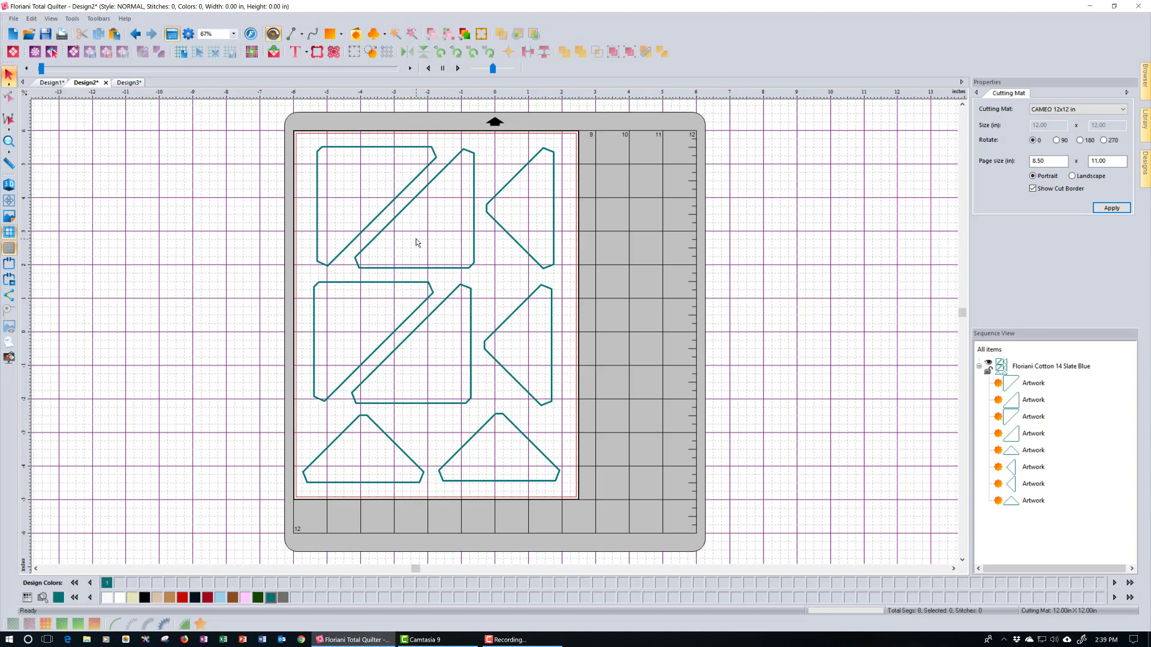
- Preview the printed page of cutting shapes and check its print settings for actual size and artwork
{"action": "left_click", "coordinate": [62, 34]}
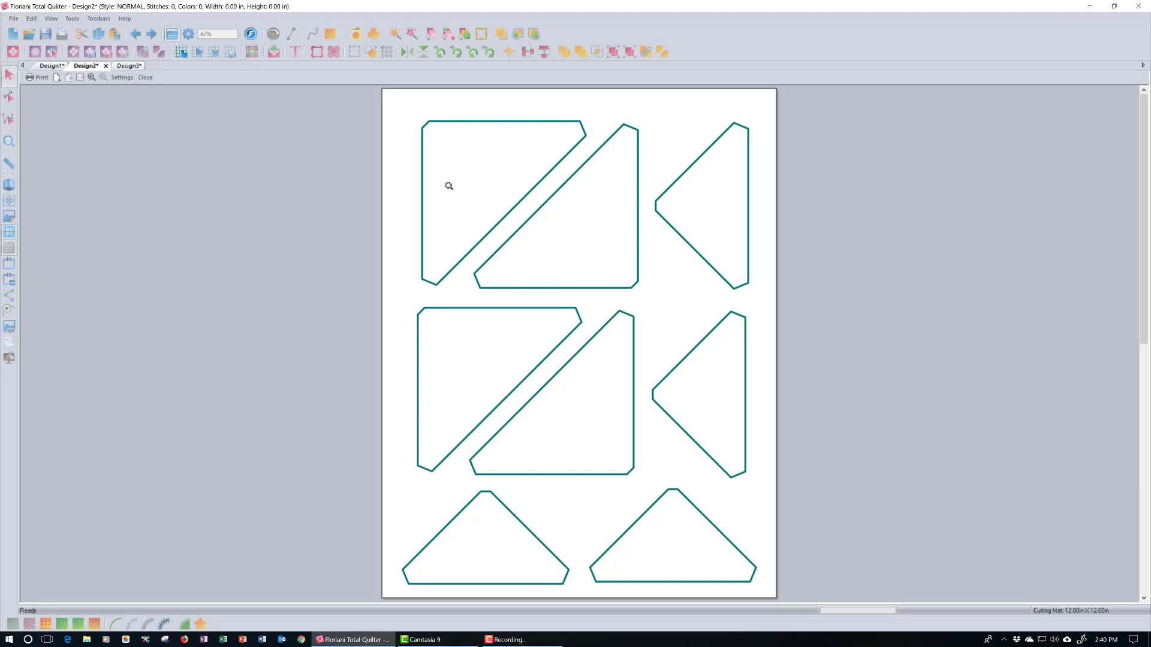
{"action": "left_click", "coordinate": [121, 78]}
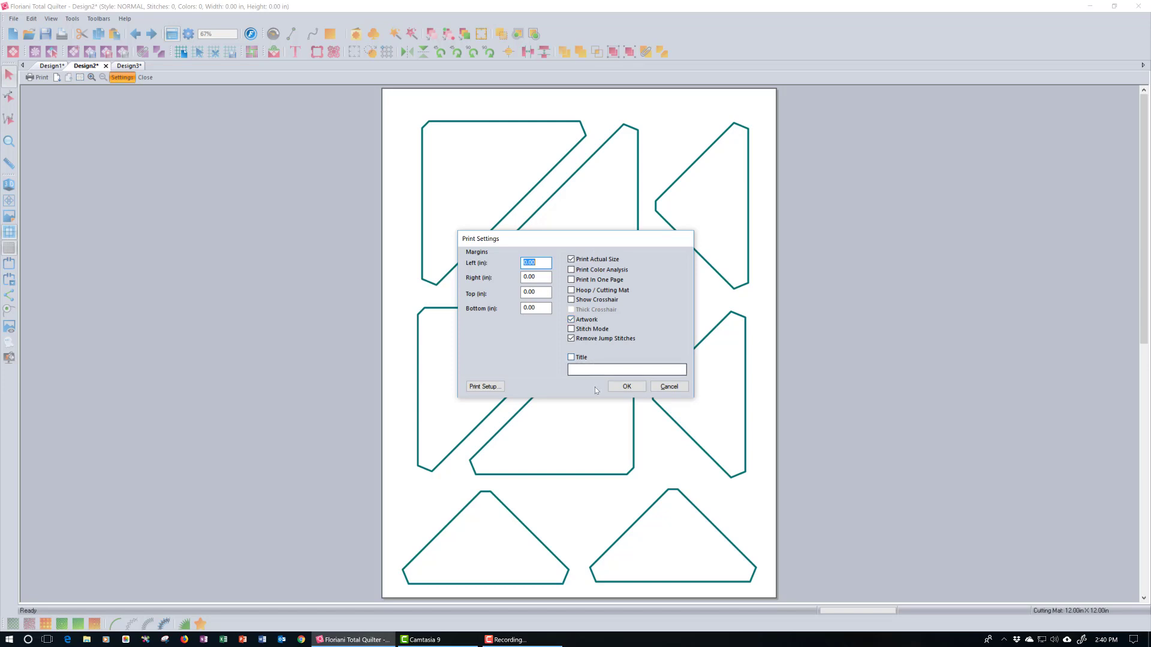
{"action": "left_click", "coordinate": [625, 387]}
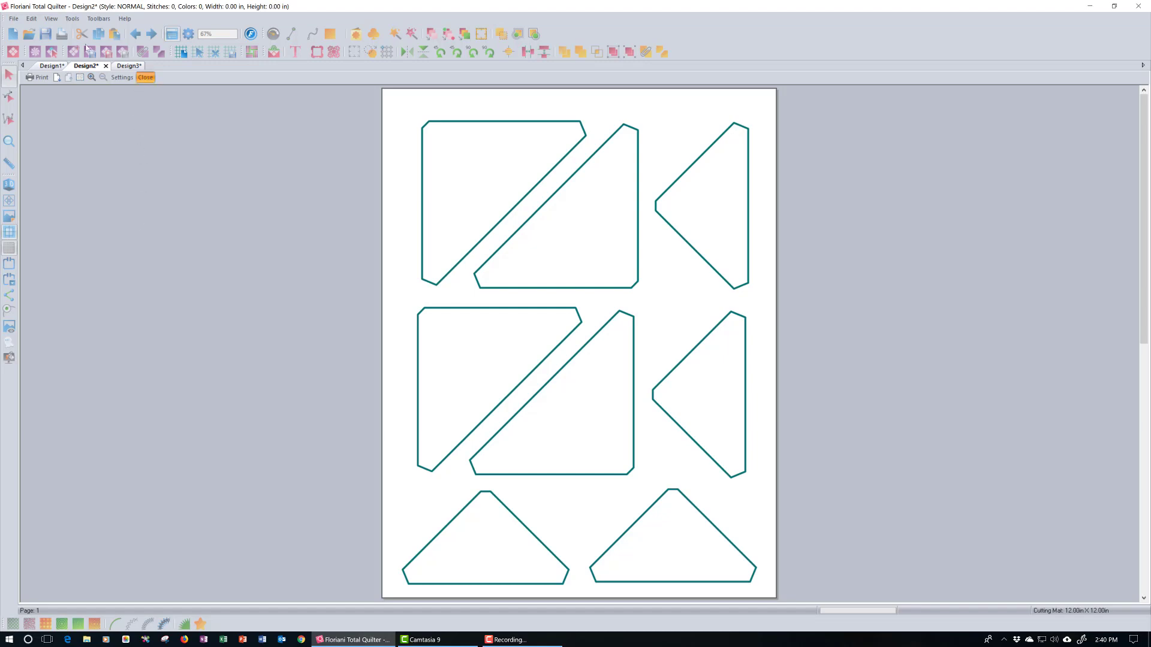
{"action": "key", "text": "Escape"}
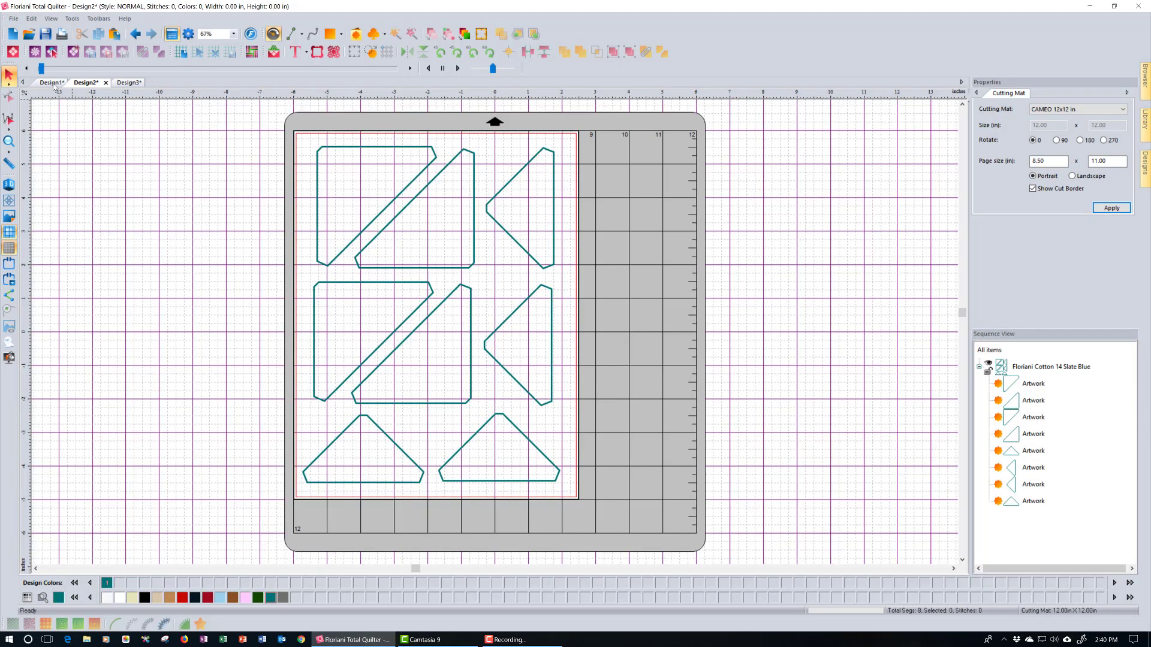
- Delete all the artwork pieces in Design1, keeping the block backdrop
{"action": "left_click", "coordinate": [53, 83]}
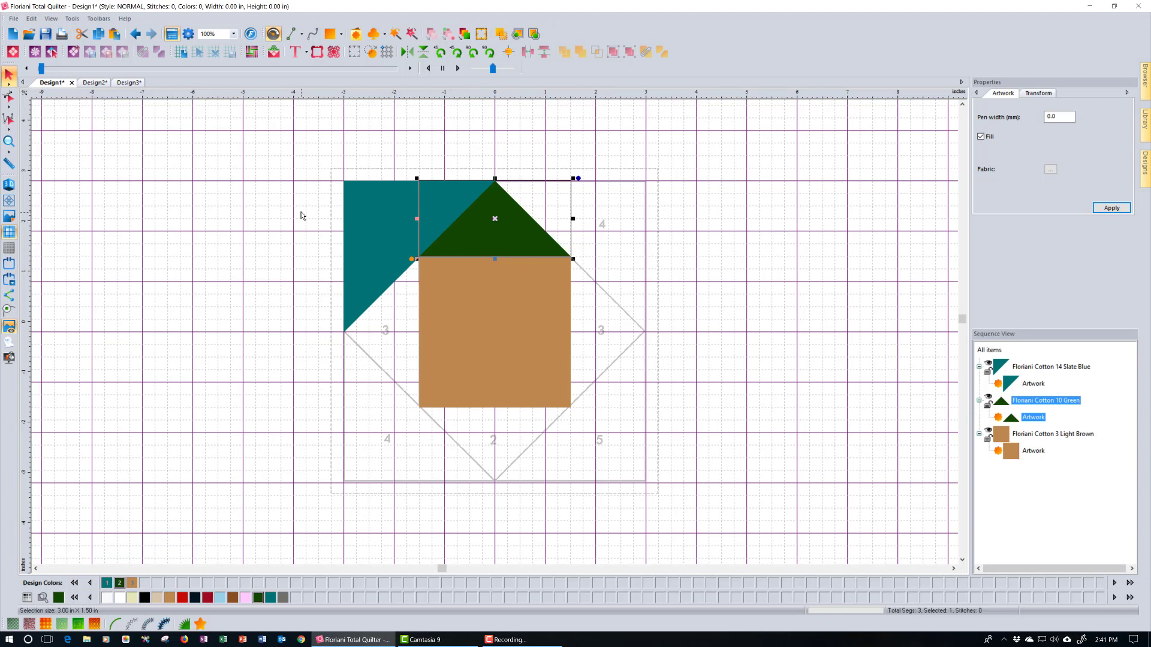
{"action": "left_click", "coordinate": [989, 350]}
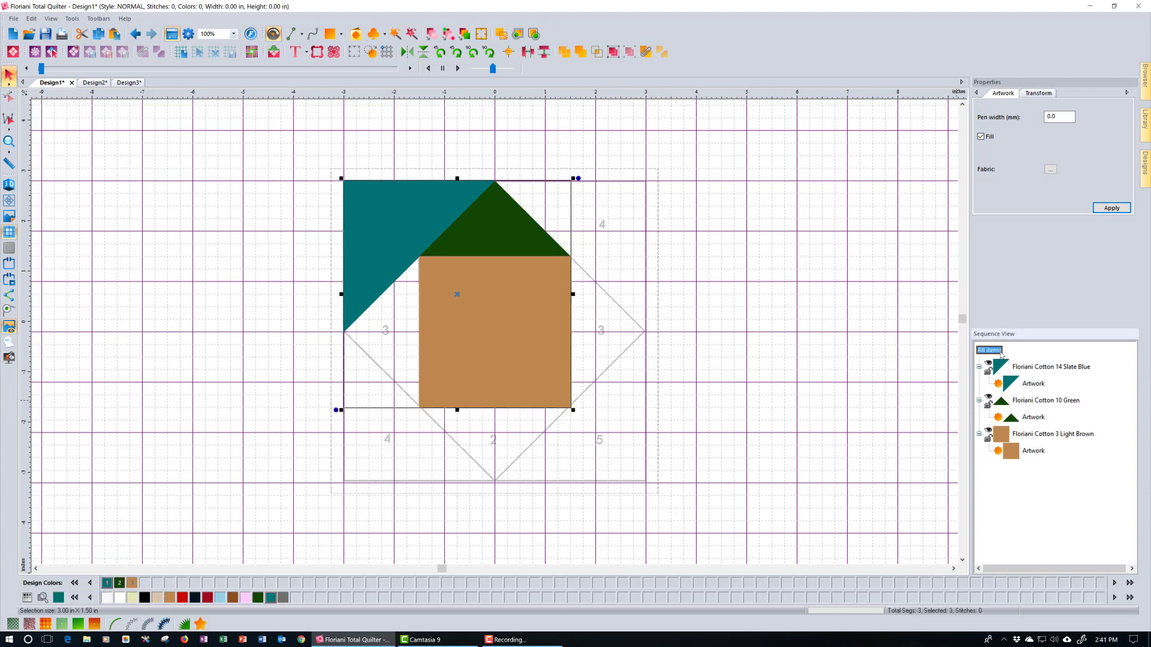
{"action": "right_click", "coordinate": [1000, 354]}
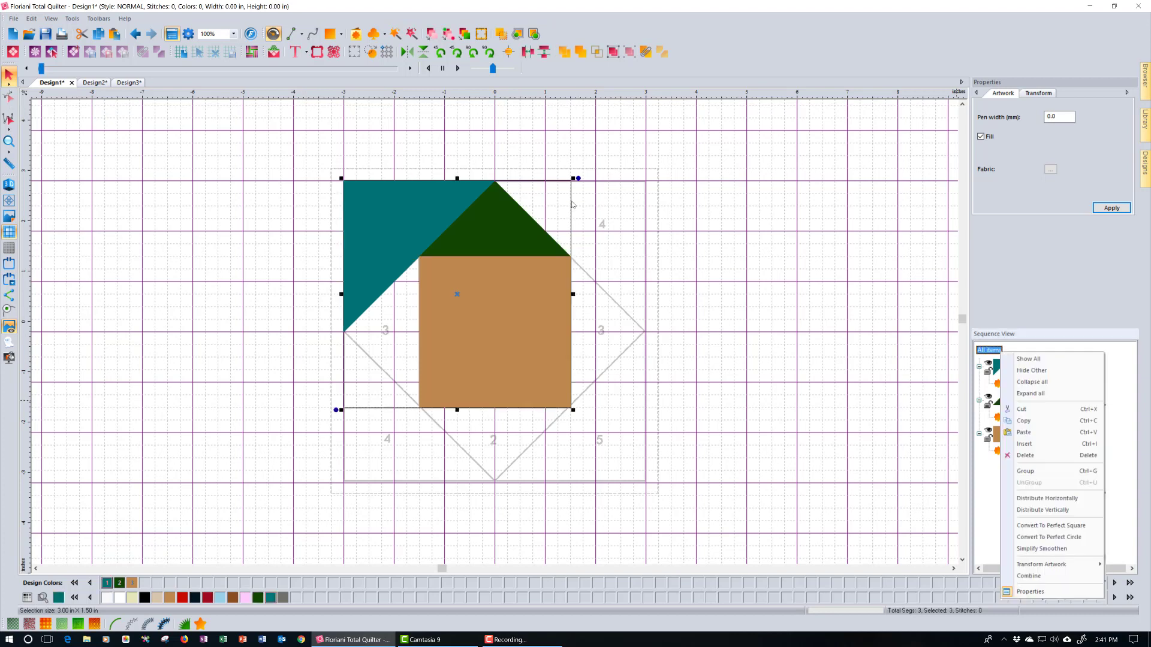
{"action": "left_click", "coordinate": [1043, 457]}
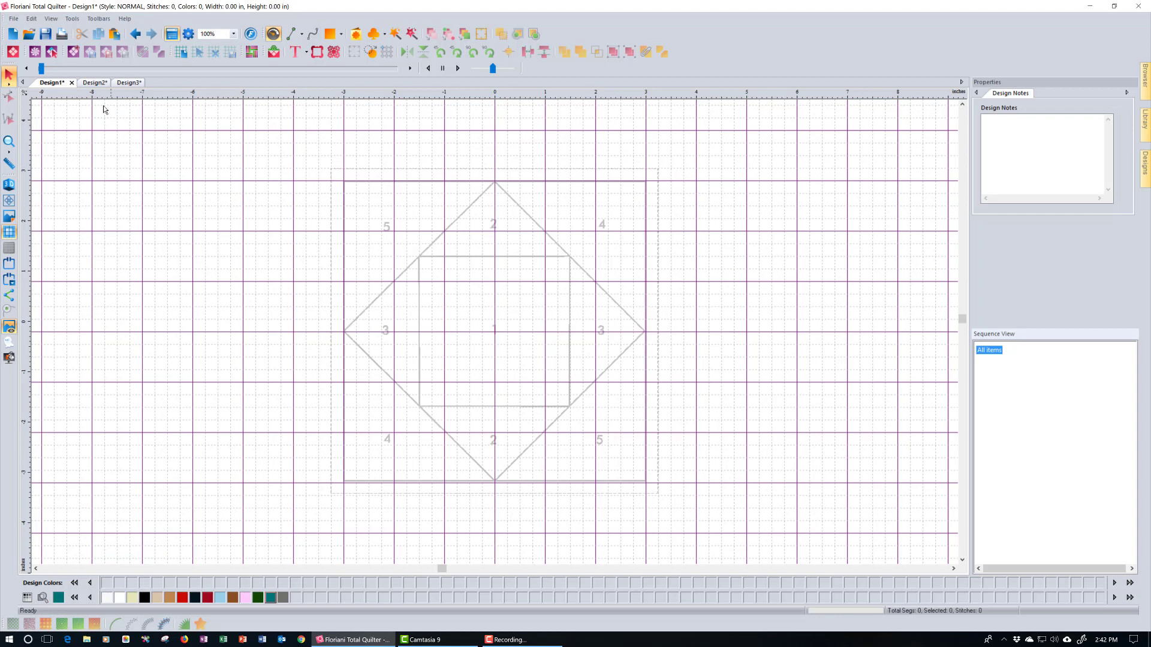
- Draw a 6 x 6 in quilt block area over the backdrop's outer square
{"action": "left_click", "coordinate": [72, 53]}
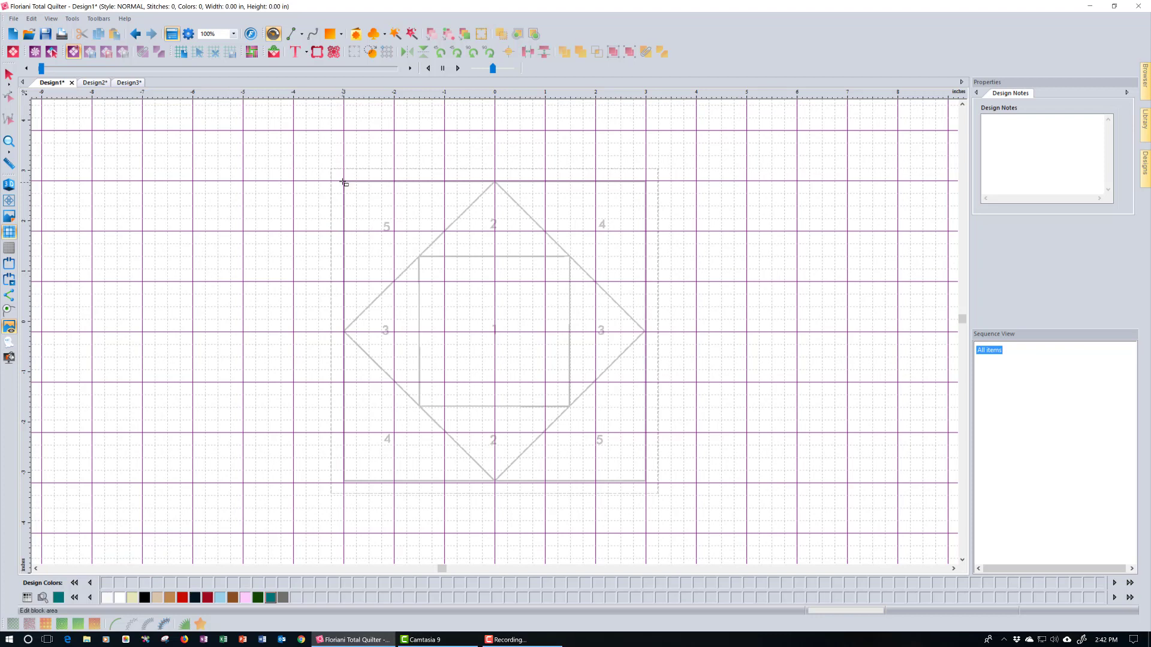
{"action": "left_click_drag", "start_coordinate": [344, 182], "coordinate": [644, 483]}
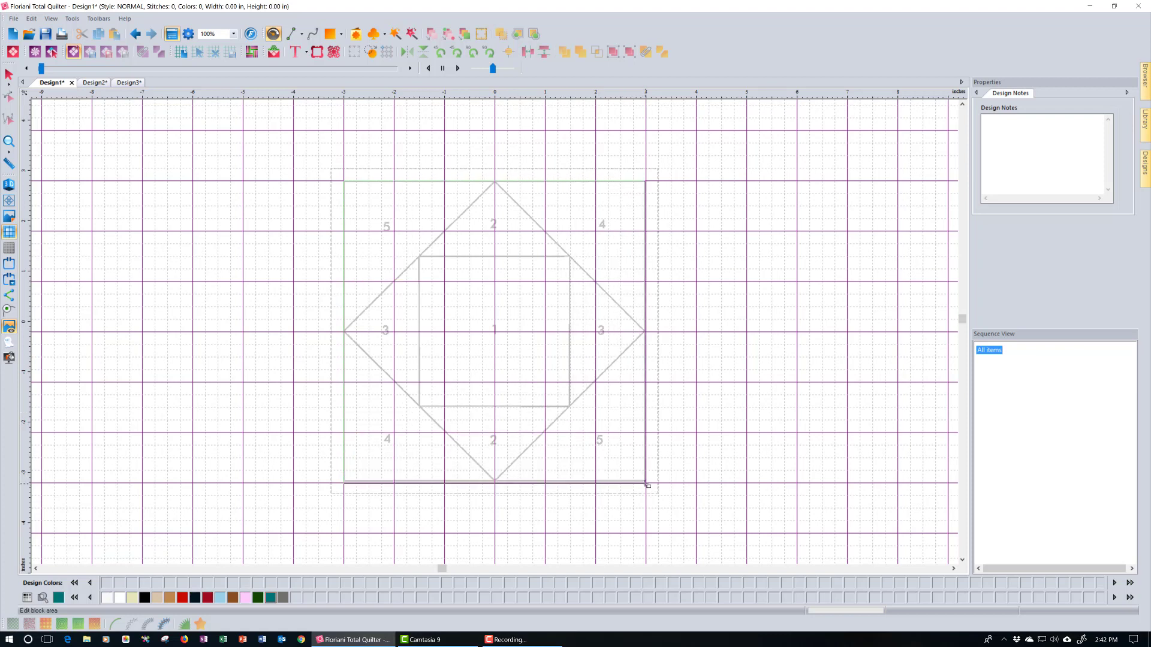
{"action": "left_click_drag", "start_coordinate": [648, 485], "coordinate": [647, 484]}
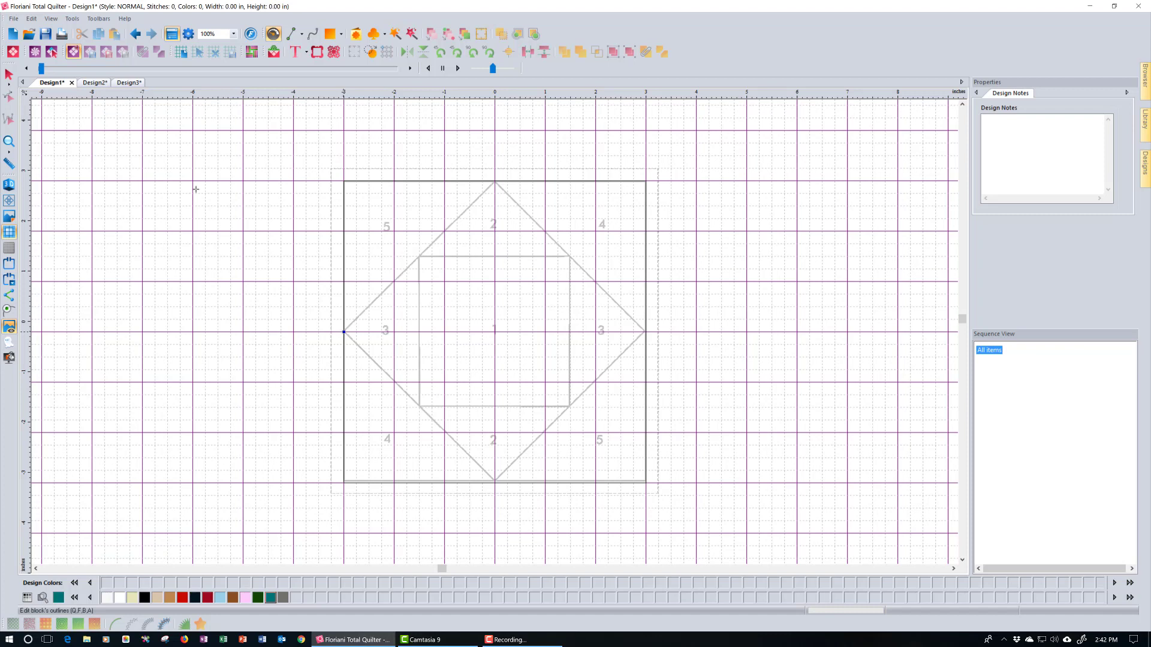
- Draw the block's diamond outline through the midpoints of its four sides
{"action": "left_click", "coordinate": [493, 181]}
{"action": "left_click", "coordinate": [646, 332]}
{"action": "left_click", "coordinate": [494, 482]}
{"action": "left_click", "coordinate": [343, 332]}
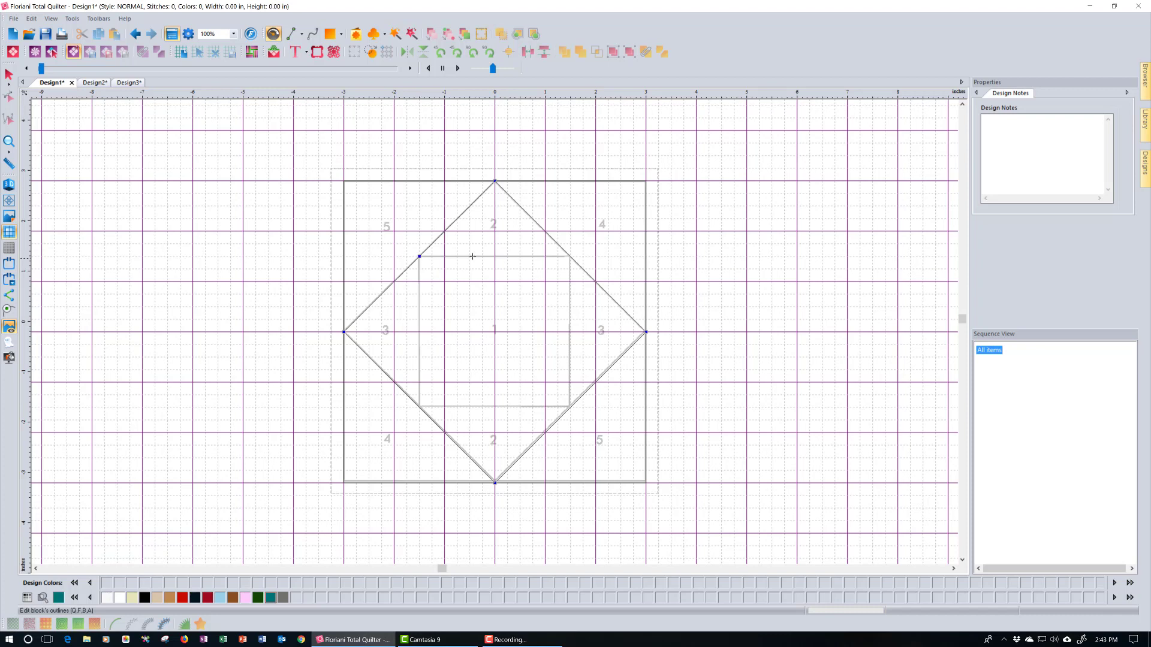
- Trace the center square inside the diamond and finish the block's outlines
{"action": "left_click", "coordinate": [570, 257]}
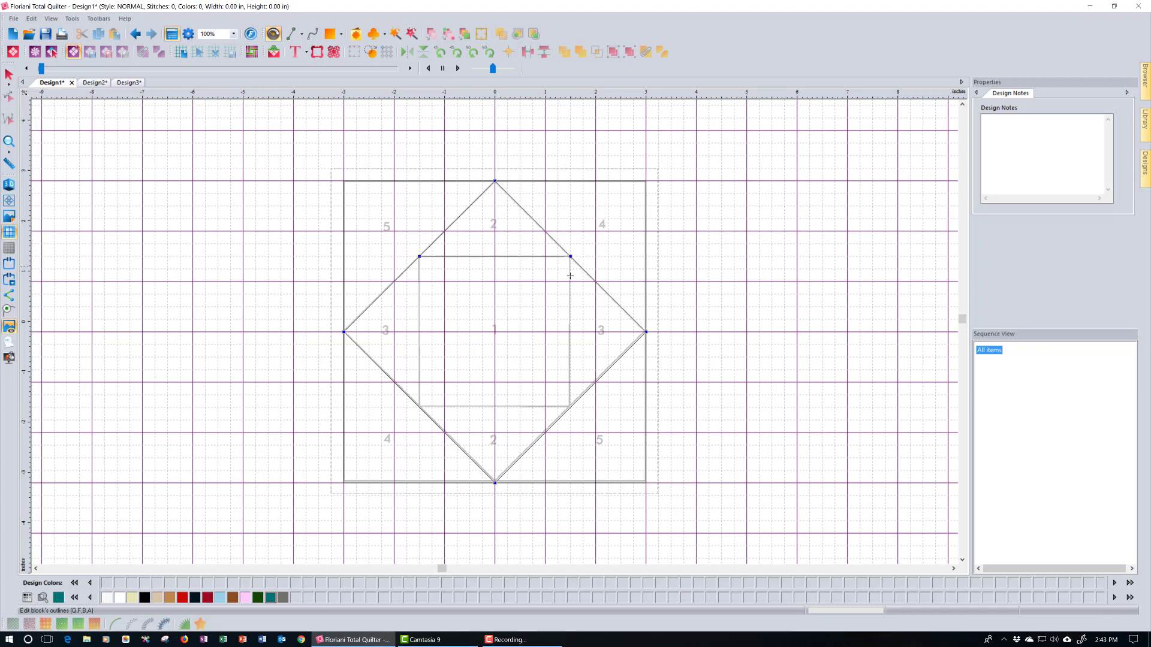
{"action": "left_click", "coordinate": [558, 407]}
{"action": "key", "text": "Escape"}
{"action": "left_click", "coordinate": [571, 407]}
{"action": "left_click", "coordinate": [419, 407]}
{"action": "left_click", "coordinate": [419, 257]}
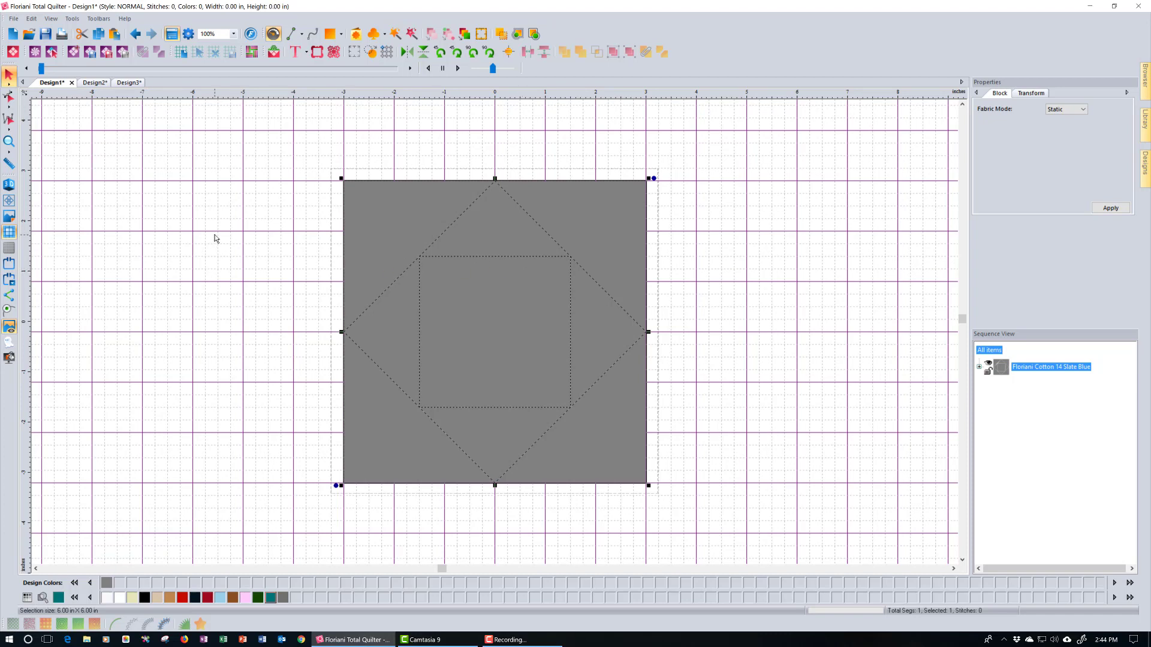
- Apply the Floriani Cotton 14 Slate Blue fabric color to the block's four corner triangles
{"action": "left_click", "coordinate": [53, 54]}
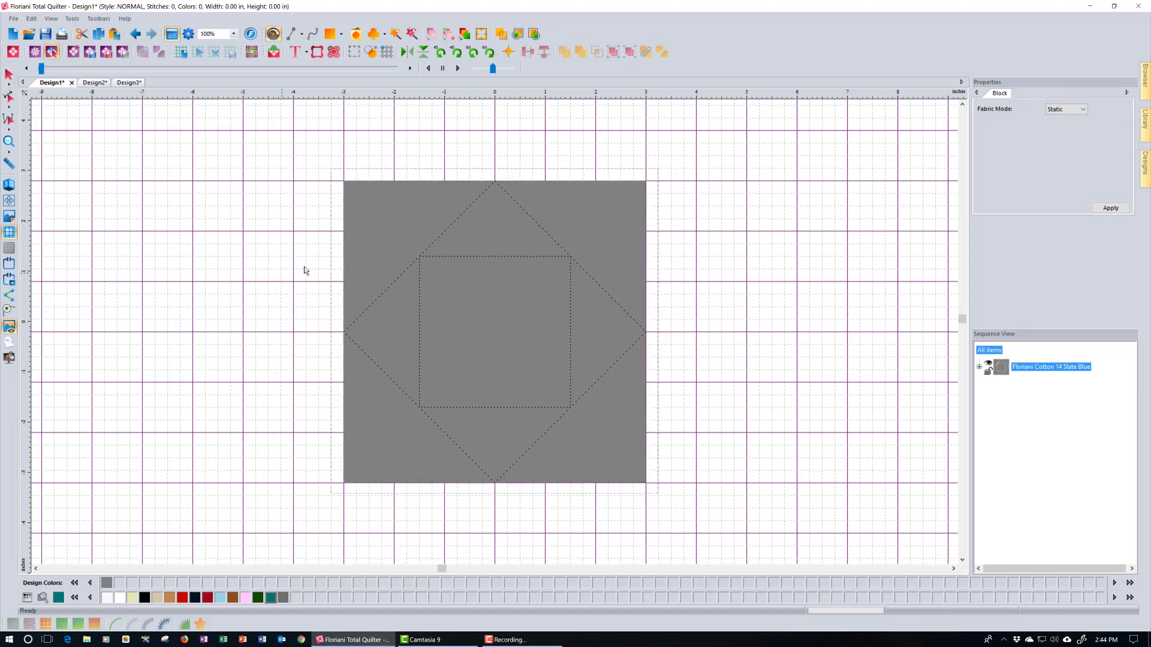
{"action": "left_click", "coordinate": [366, 244]}
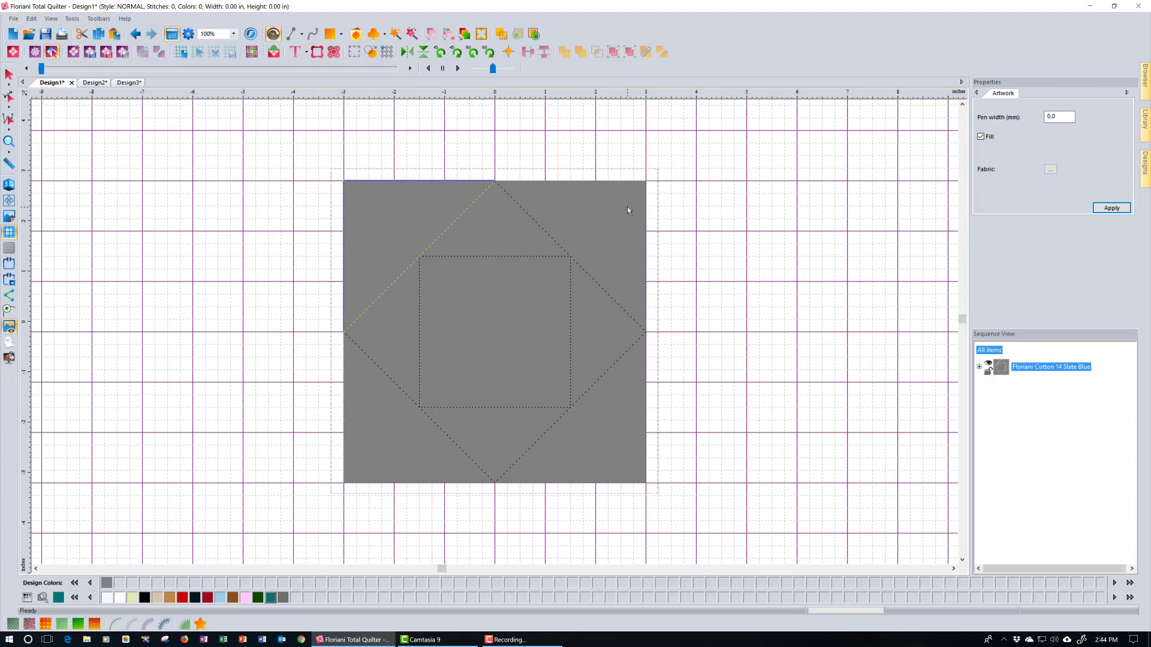
{"action": "left_click", "coordinate": [613, 230], "text": "ctrl"}
{"action": "left_click", "coordinate": [624, 430], "text": "ctrl"}
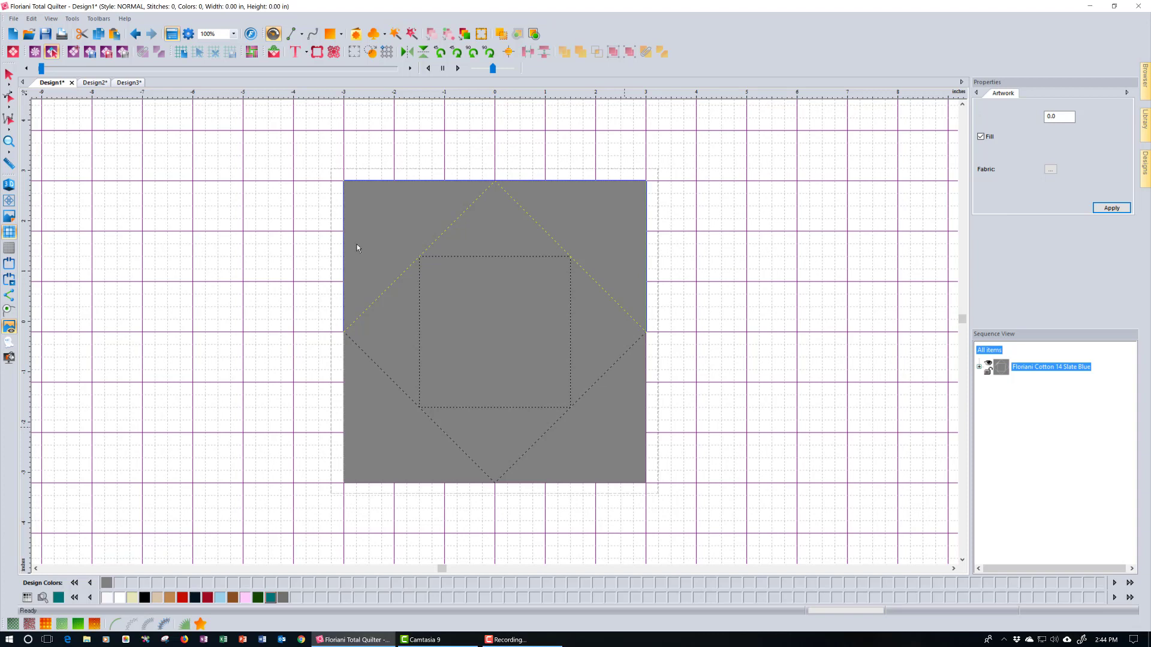
{"action": "left_click", "coordinate": [383, 455], "text": "ctrl"}
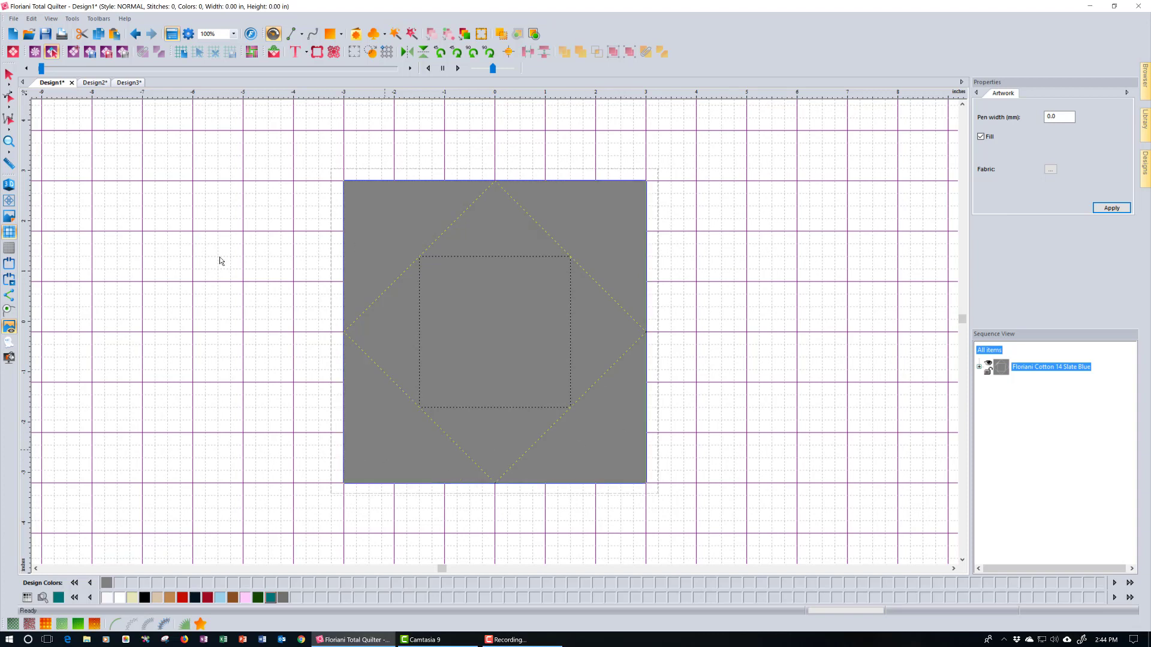
{"action": "right_click", "coordinate": [272, 602]}
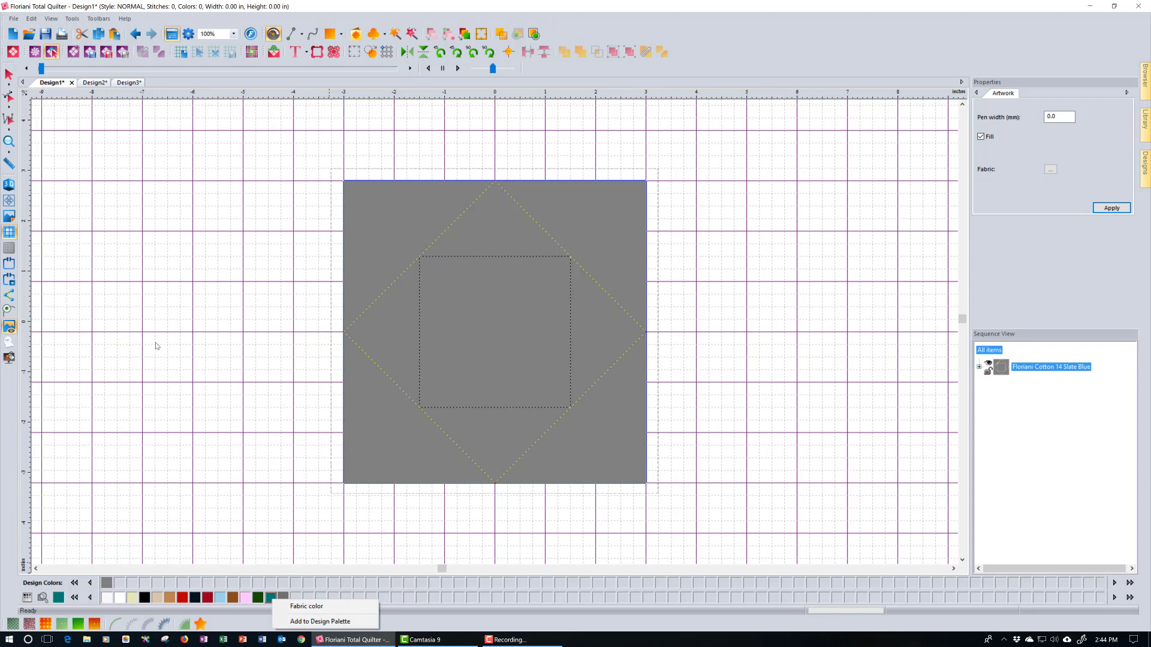
{"action": "left_click", "coordinate": [297, 606]}
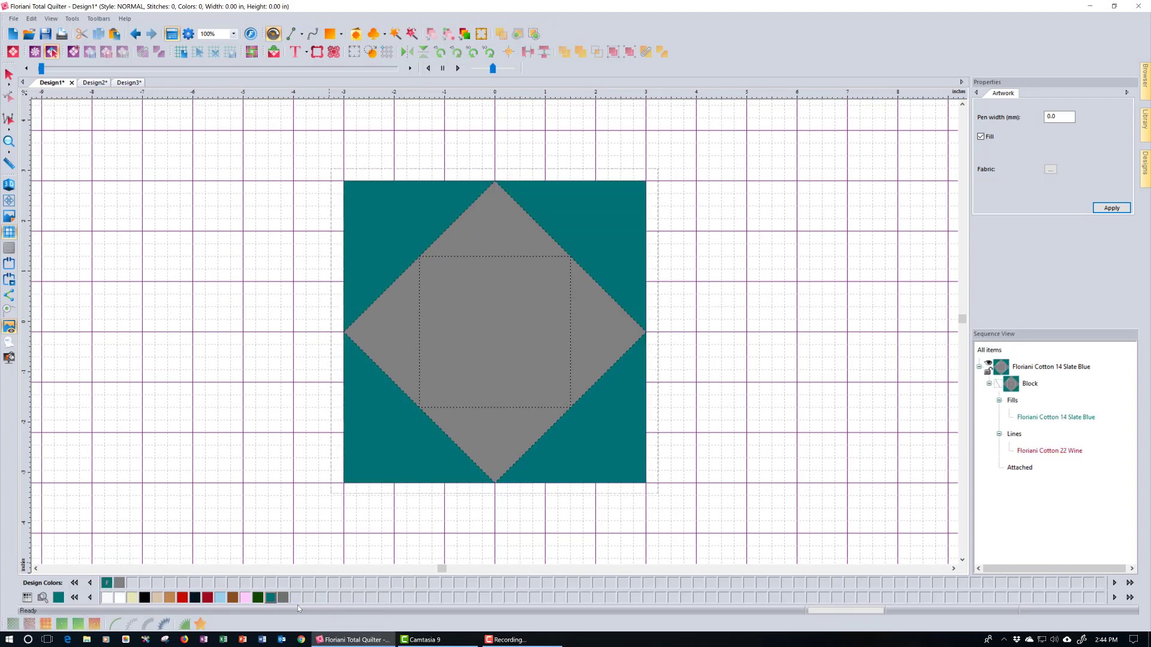
- Apply the Floriani Cotton 10 Green fabric color to the four inner triangles and Floriani Cotton 3 Light Brown to the center square
{"action": "left_click", "coordinate": [393, 328]}
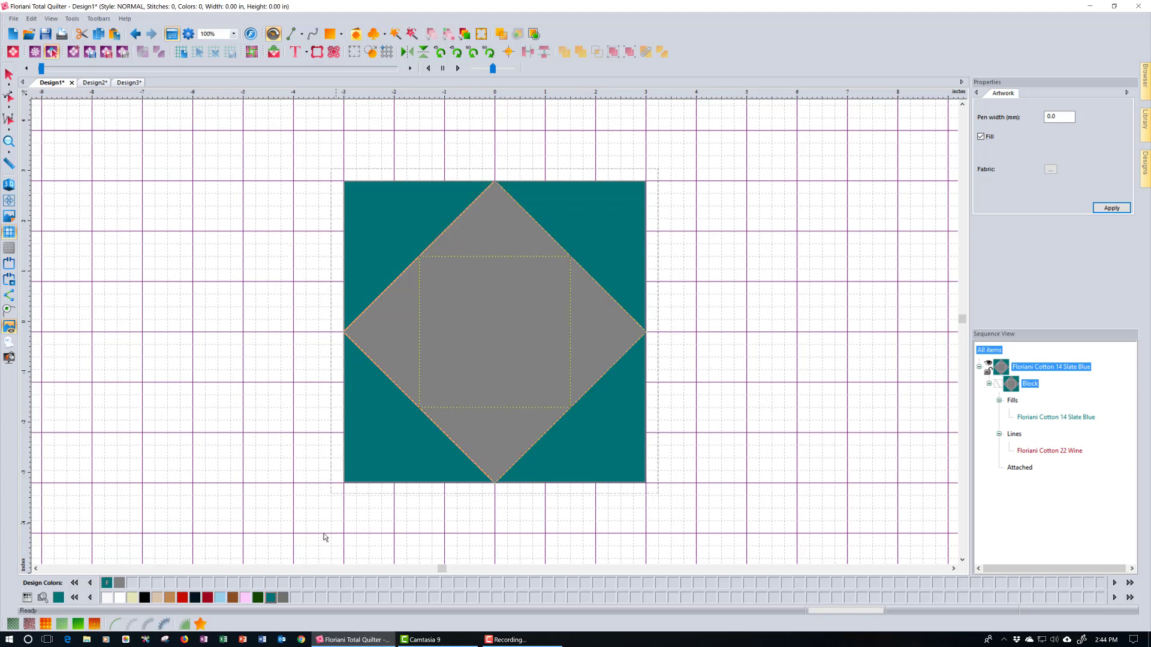
{"action": "right_click", "coordinate": [264, 597]}
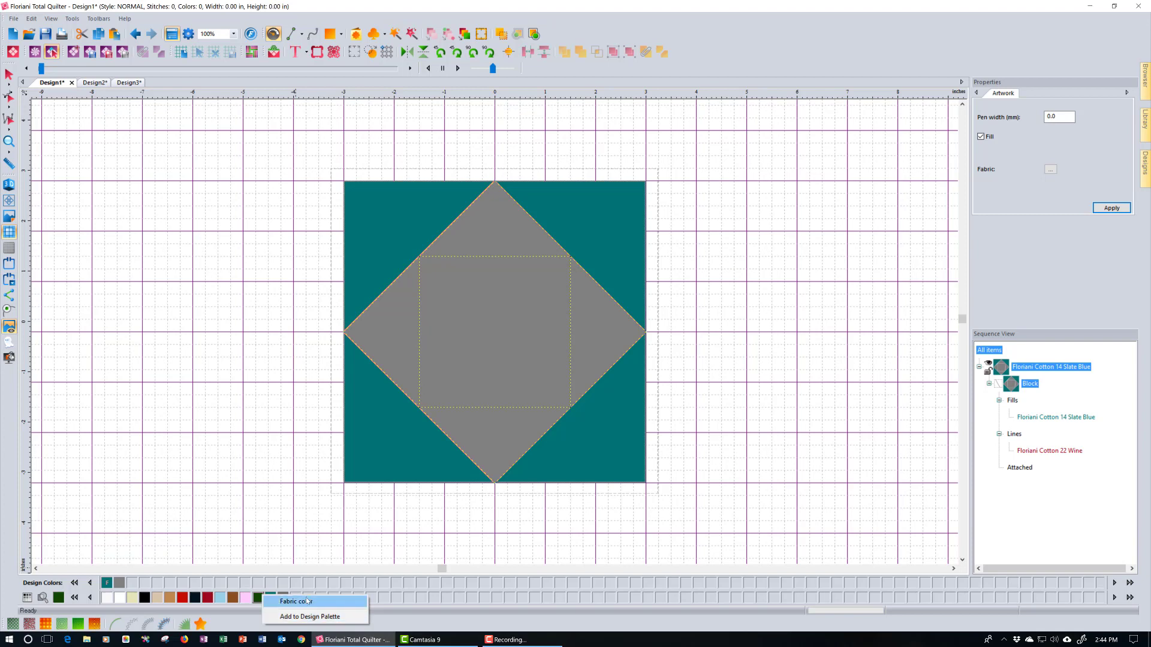
{"action": "left_click", "coordinate": [282, 599]}
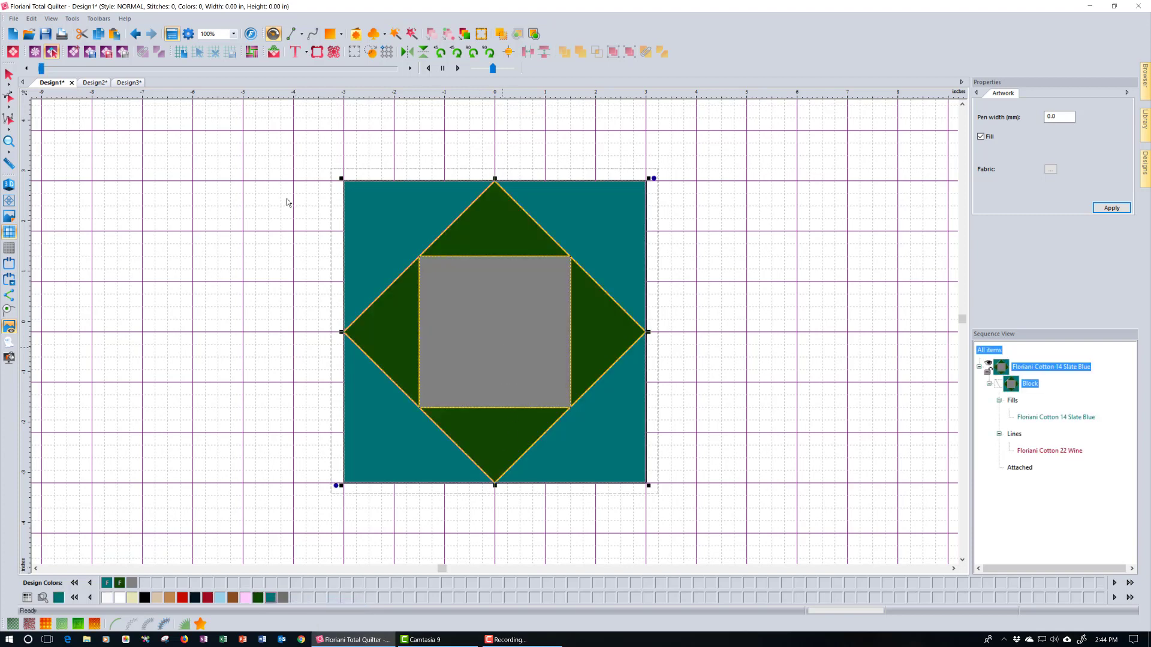
{"action": "right_click", "coordinate": [170, 598]}
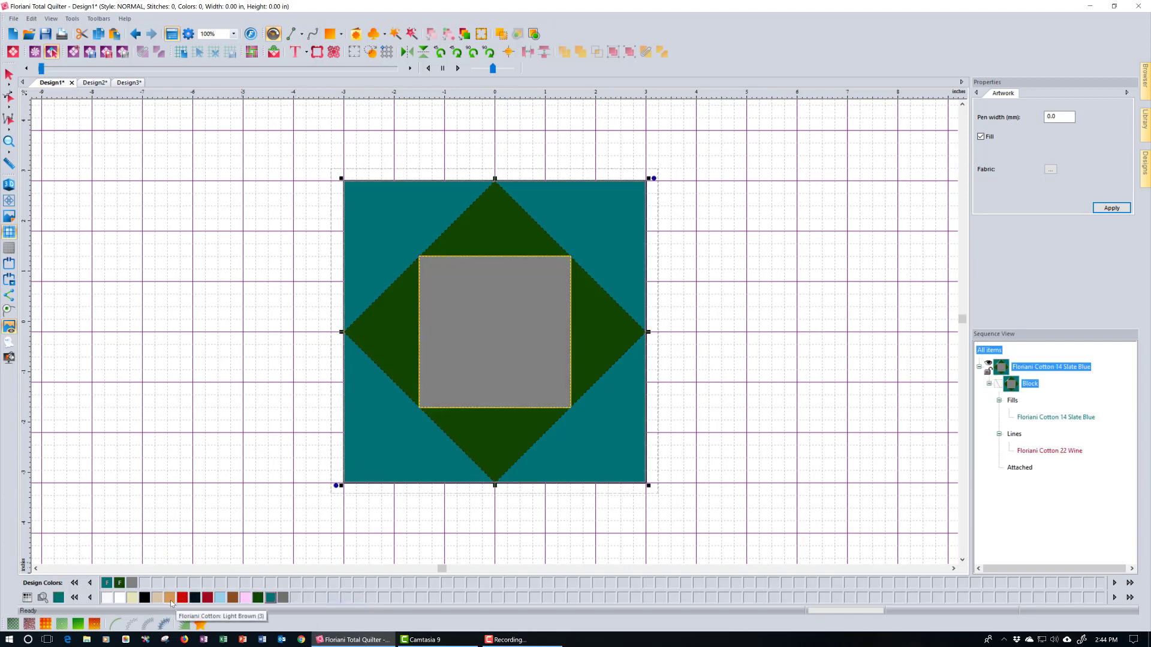
{"action": "left_click", "coordinate": [204, 608]}
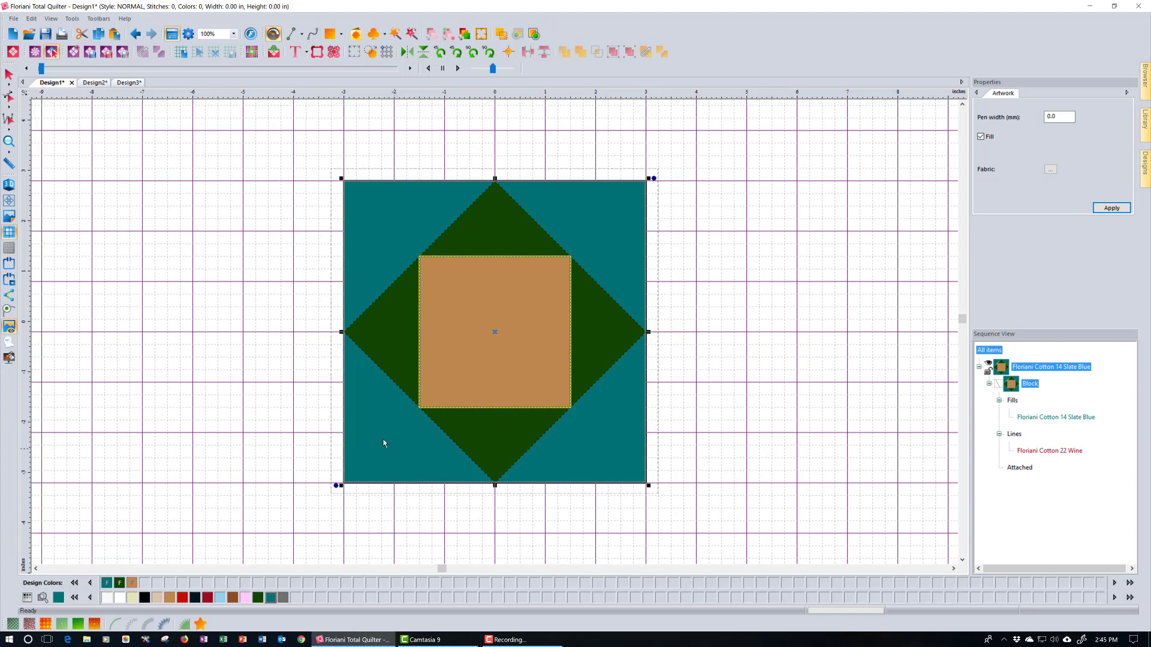
- Get the colored block's fills as artwork and delete the original quilt block from the design
{"action": "left_click", "coordinate": [13, 79]}
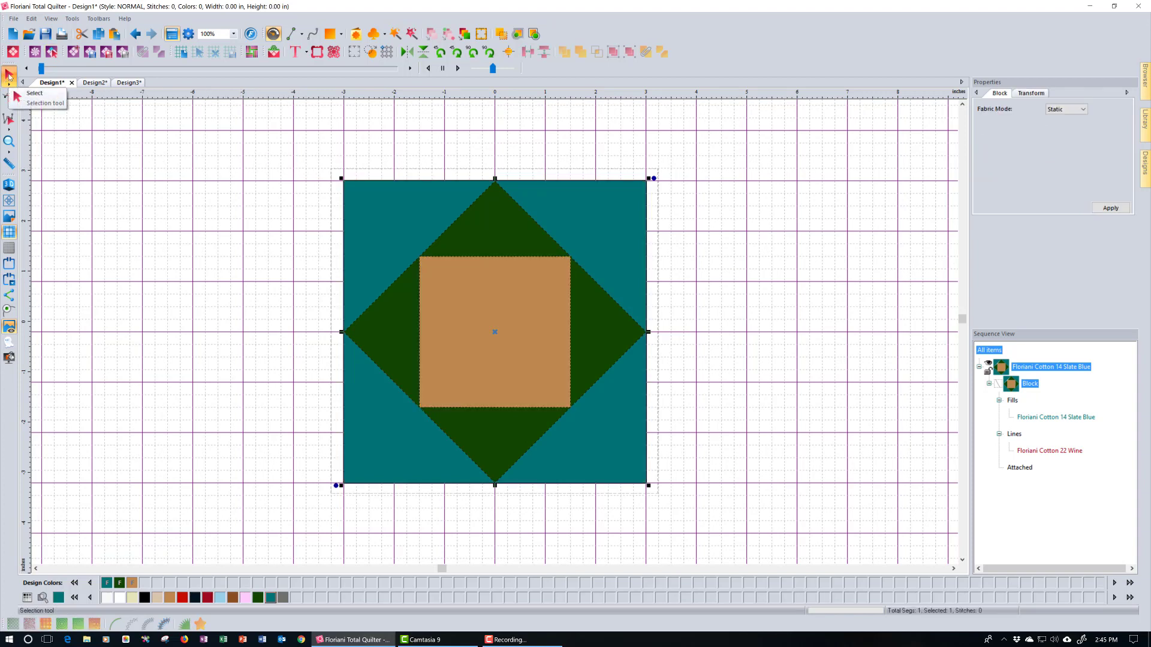
{"action": "right_click", "coordinate": [474, 379]}
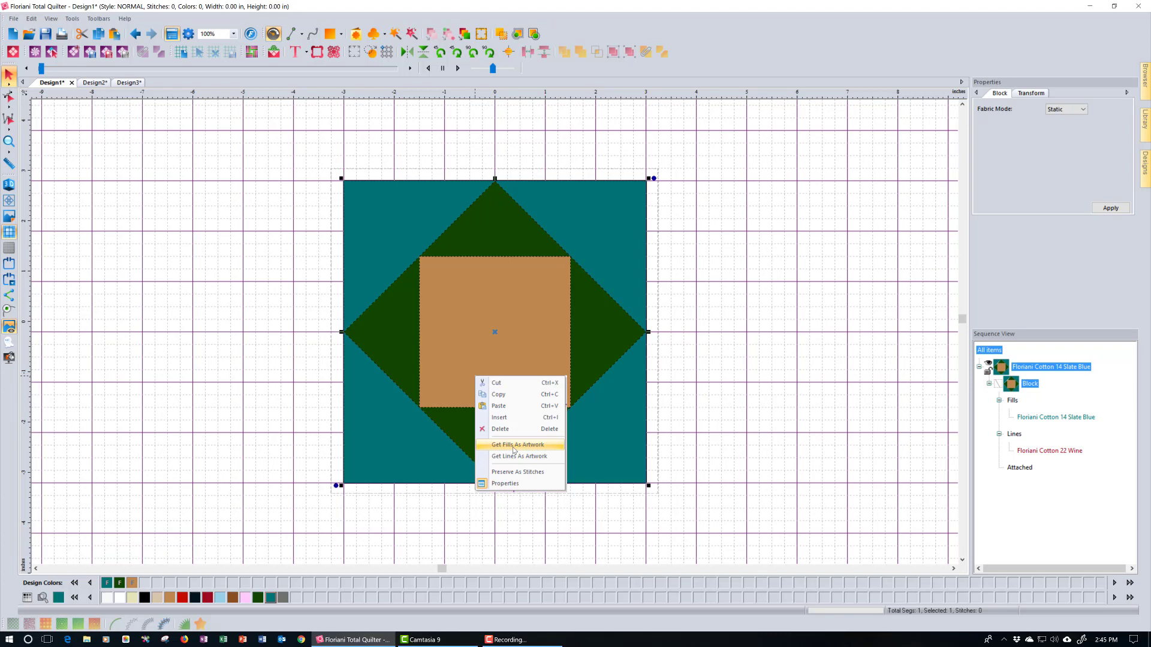
{"action": "key", "text": "Return"}
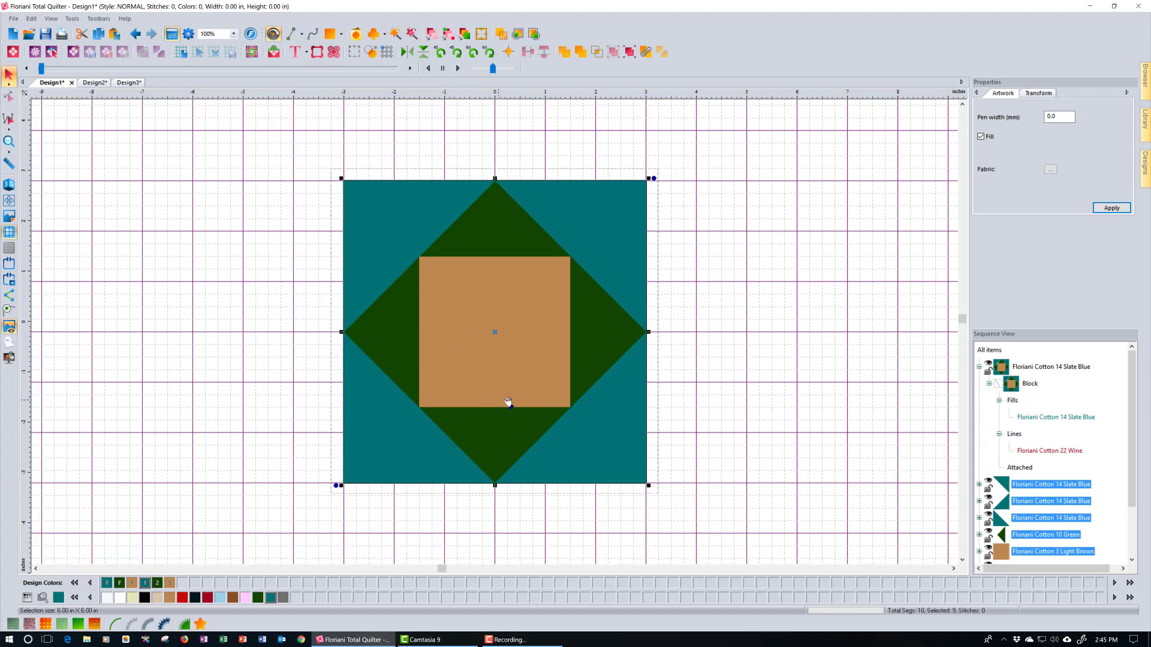
{"action": "left_click", "coordinate": [1072, 366]}
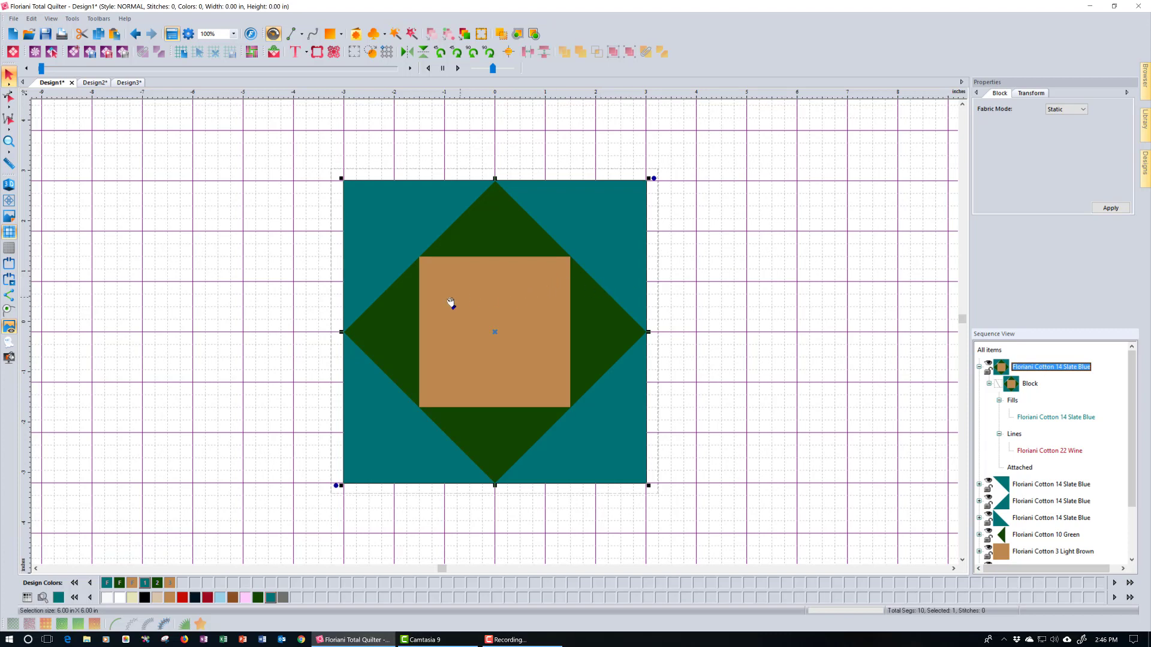
{"action": "right_click", "coordinate": [1020, 367]}
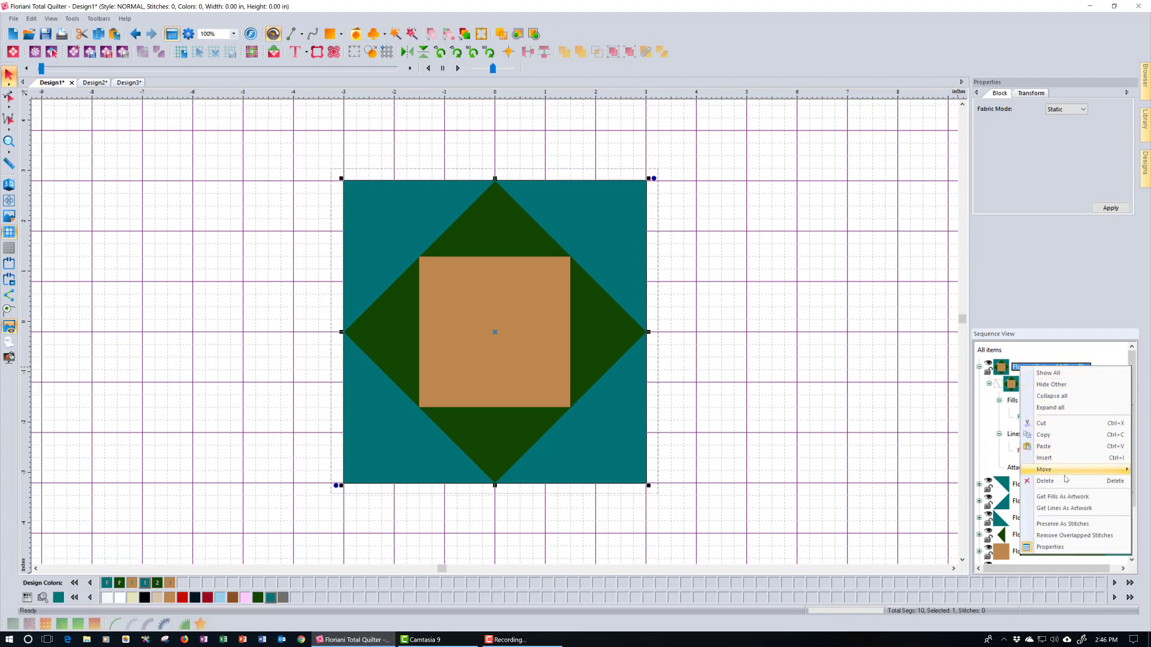
{"action": "key", "text": "Return"}
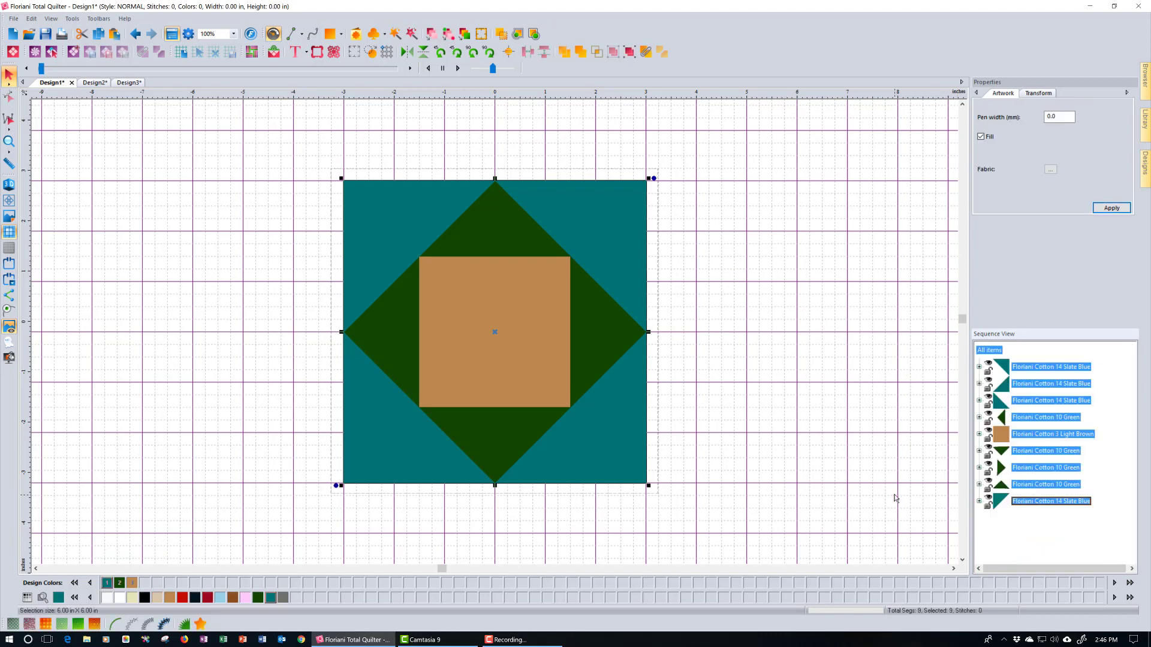
- Select all of the block's artwork pieces and ungroup them
{"action": "left_click", "coordinate": [827, 480]}
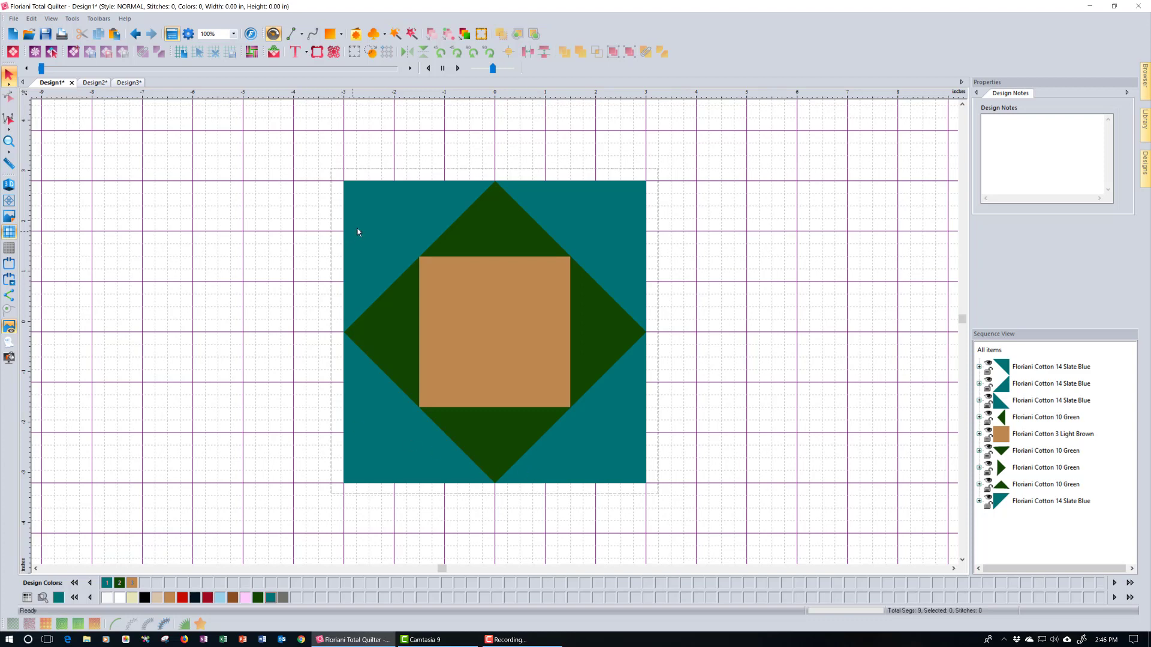
{"action": "left_click", "coordinate": [207, 133]}
{"action": "key", "text": "ctrl+a"}
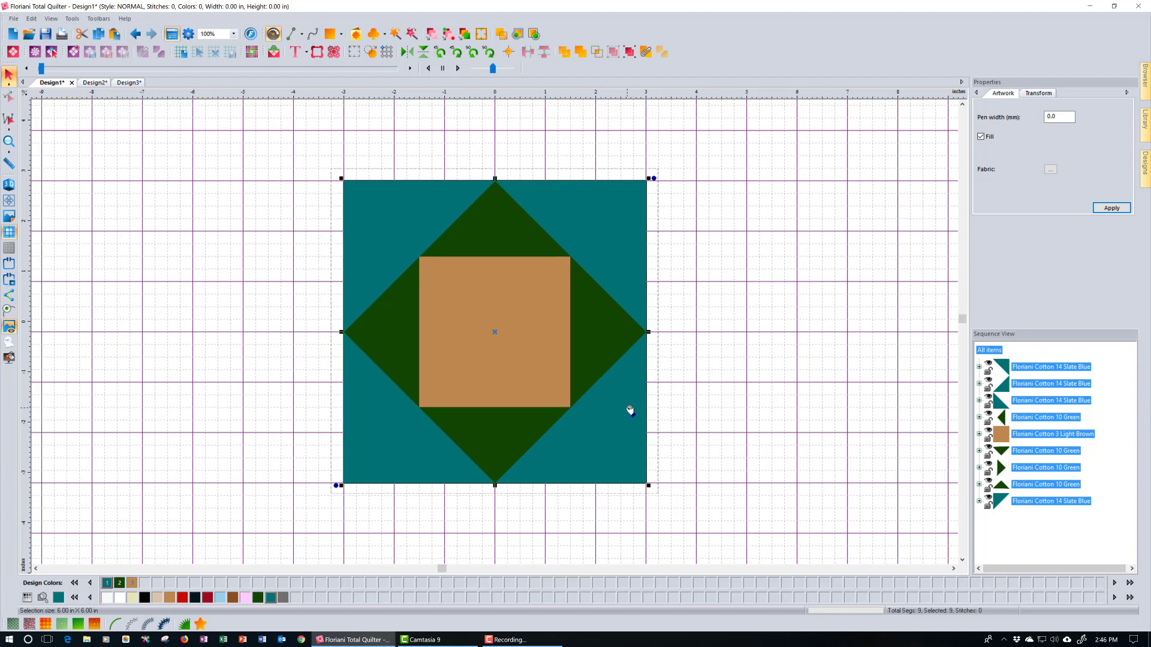
{"action": "left_click", "coordinate": [629, 51]}
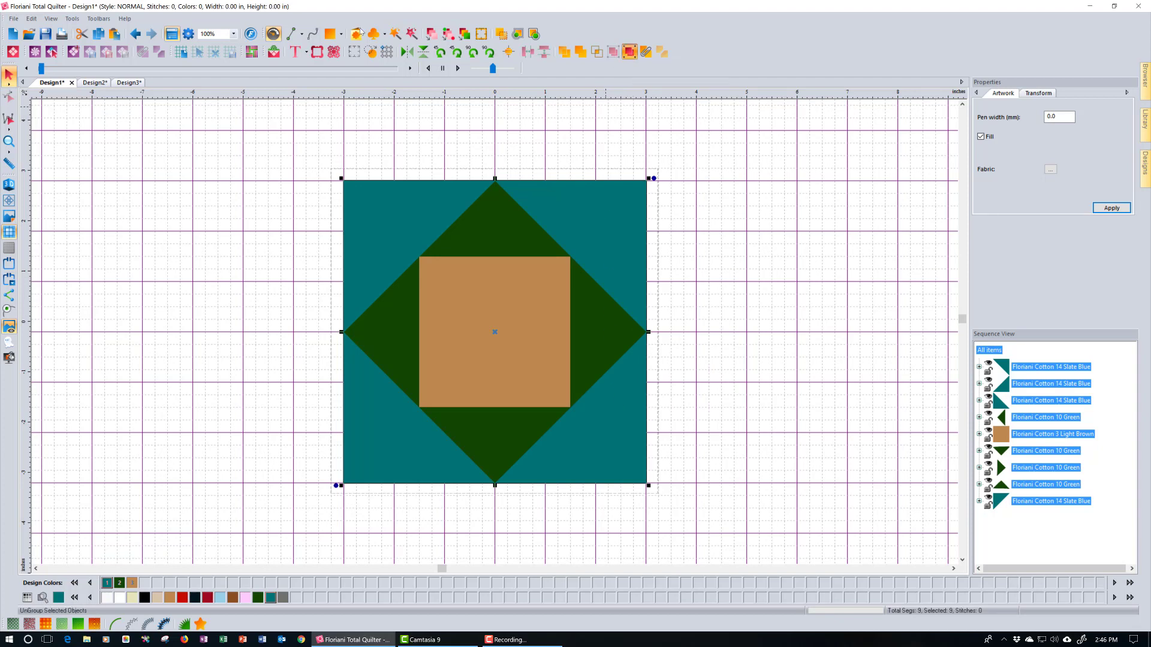
{"action": "left_click", "coordinate": [393, 272]}
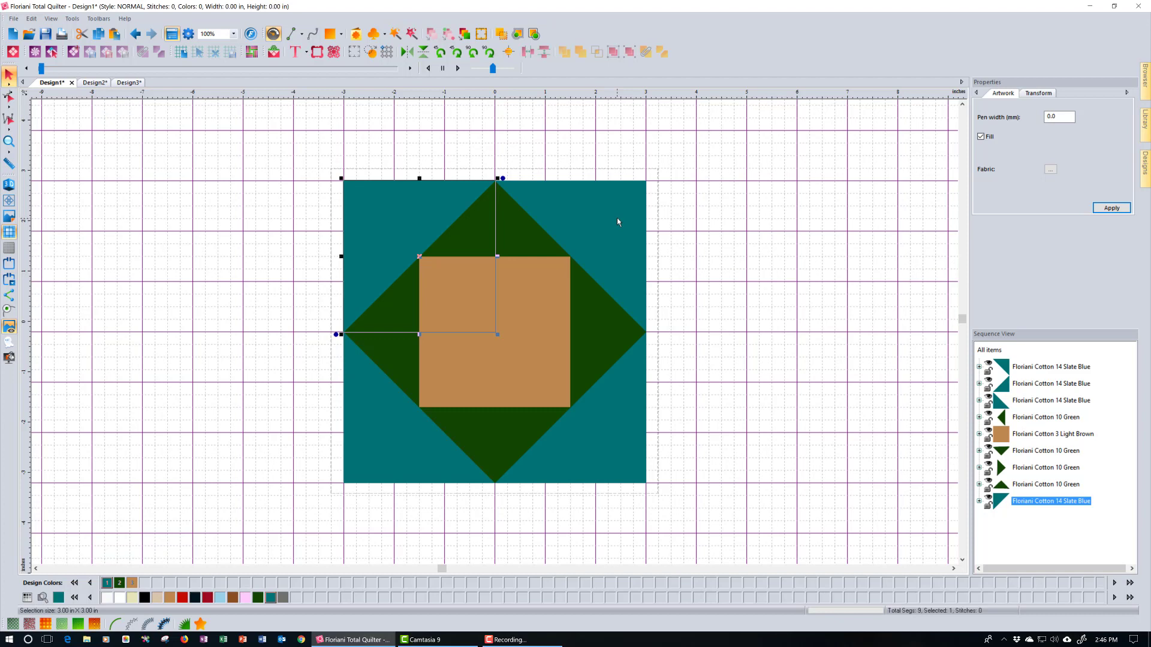
{"action": "left_click", "coordinate": [617, 218], "text": "shift"}
{"action": "left_click", "coordinate": [629, 424], "text": "shift"}
{"action": "left_click", "coordinate": [376, 477], "text": "shift"}
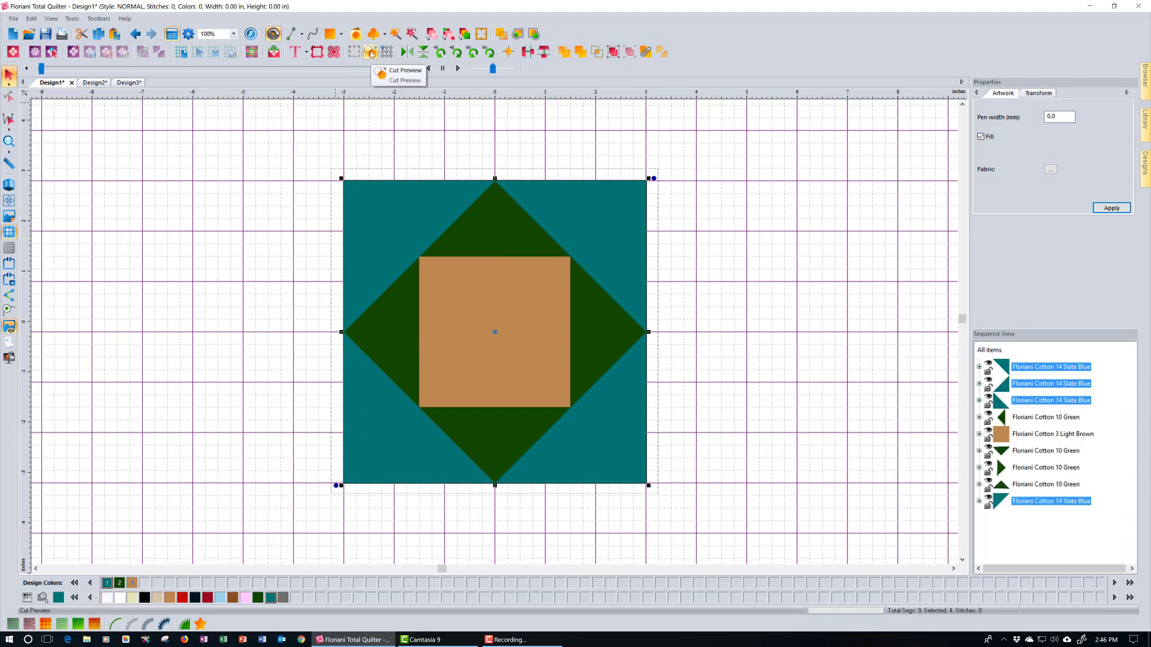
{"action": "left_click", "coordinate": [717, 313]}
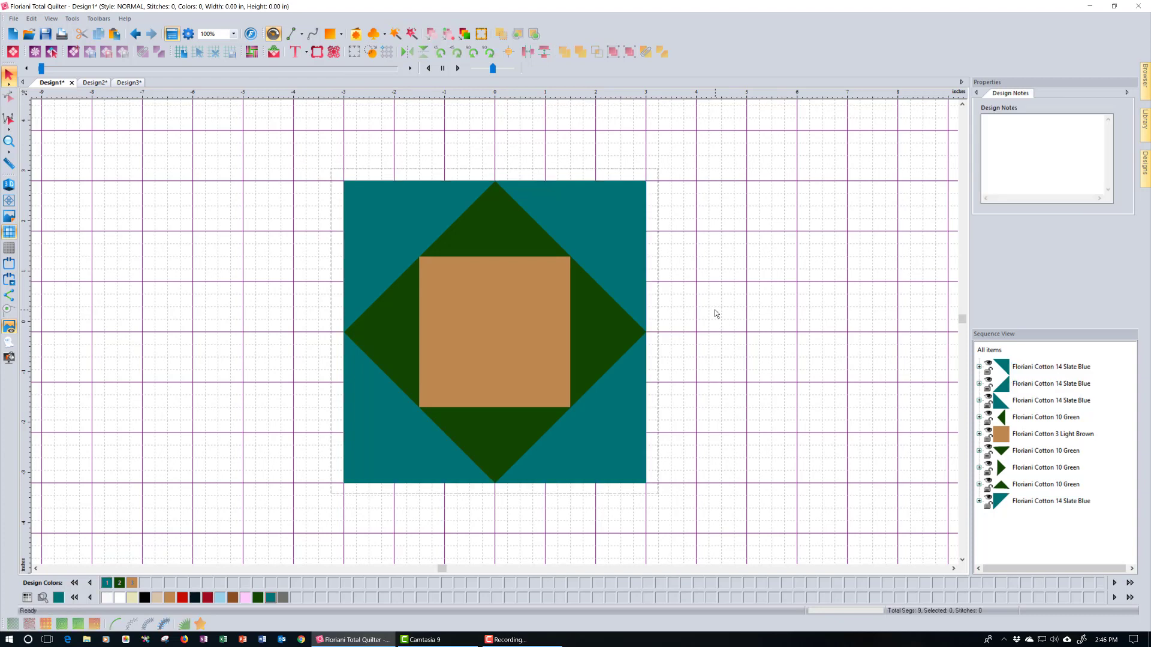
- Use Cut Preview to bring the block's upper-left Slate Blue corner triangle into its own new design, and return to Design1
{"action": "left_click", "coordinate": [386, 231]}
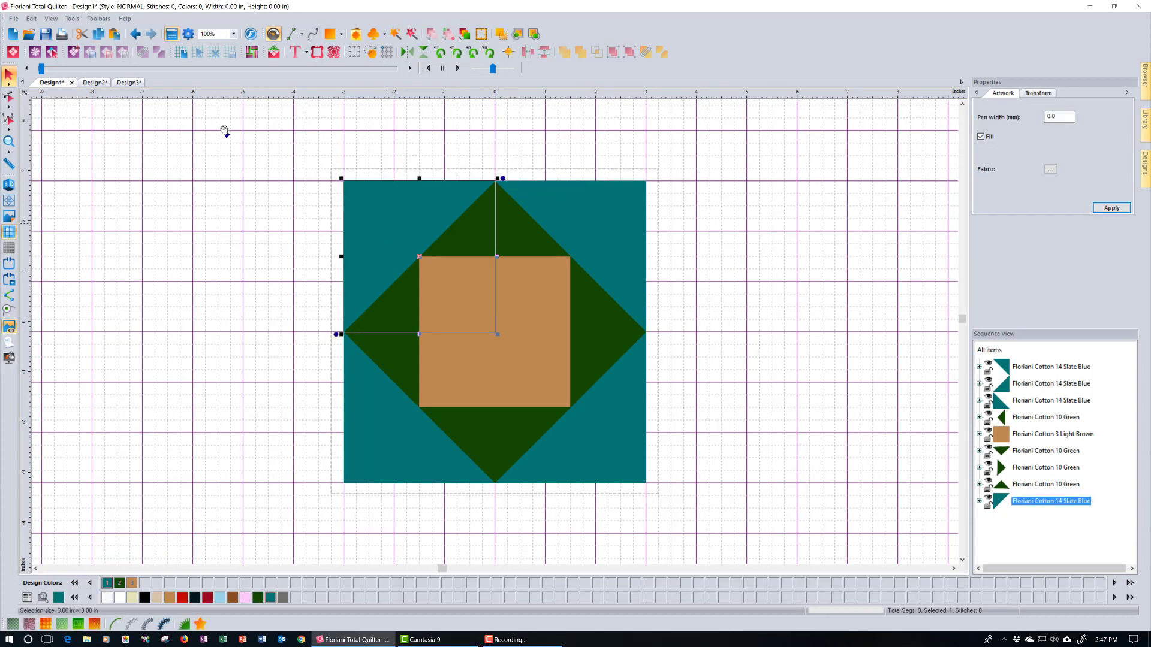
{"action": "left_click", "coordinate": [371, 54]}
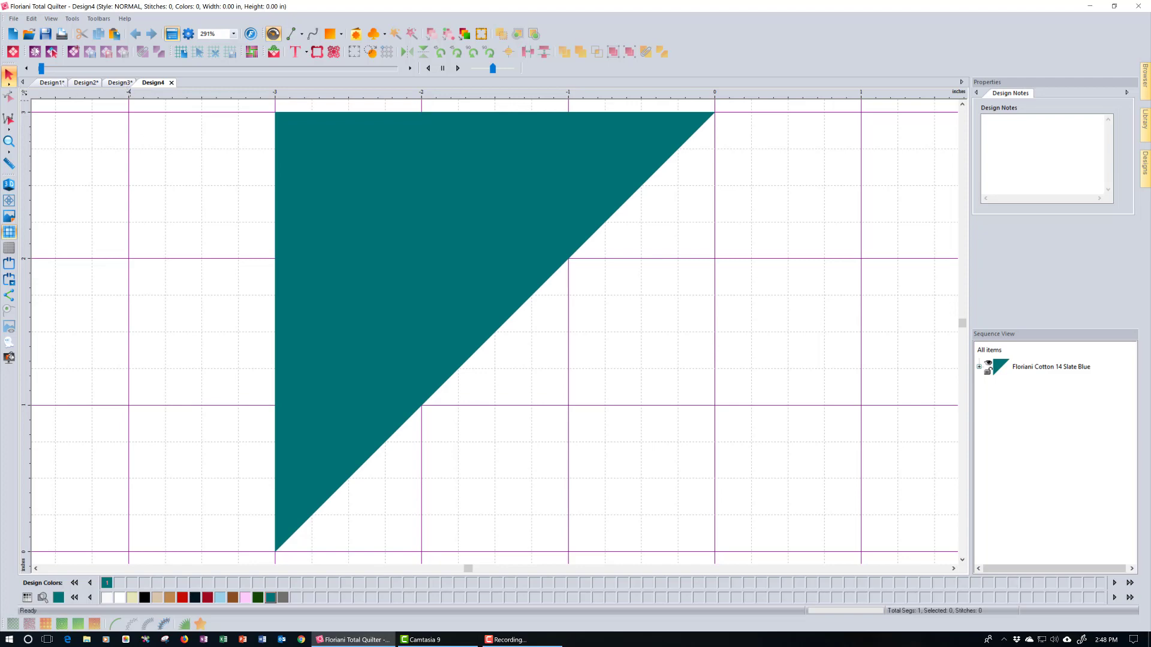
{"action": "left_click", "coordinate": [52, 82]}
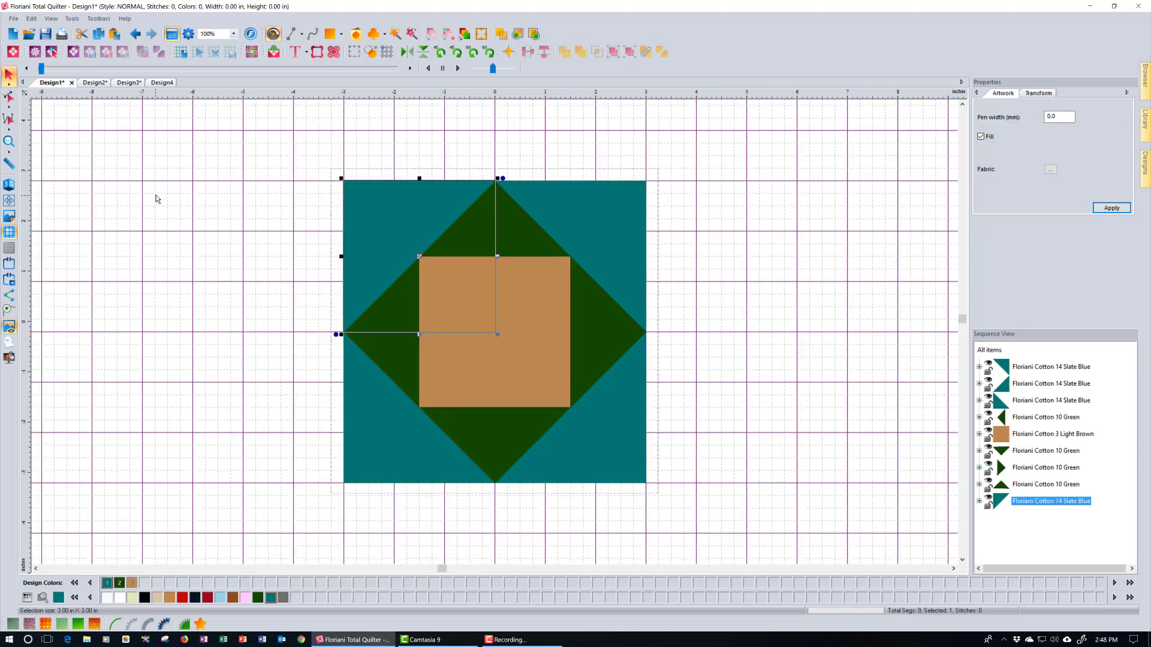